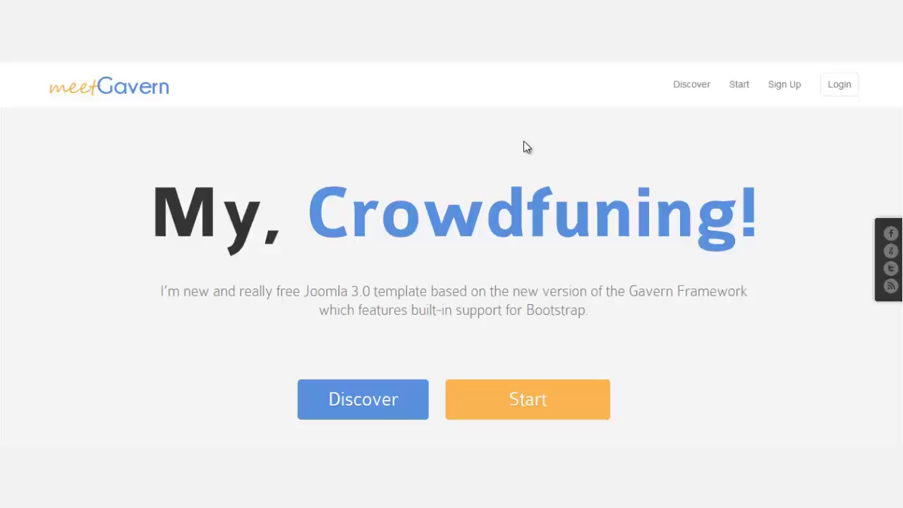
Follow the Start link, which redirects to a 'Login to view this page' notice.
click(741, 88)
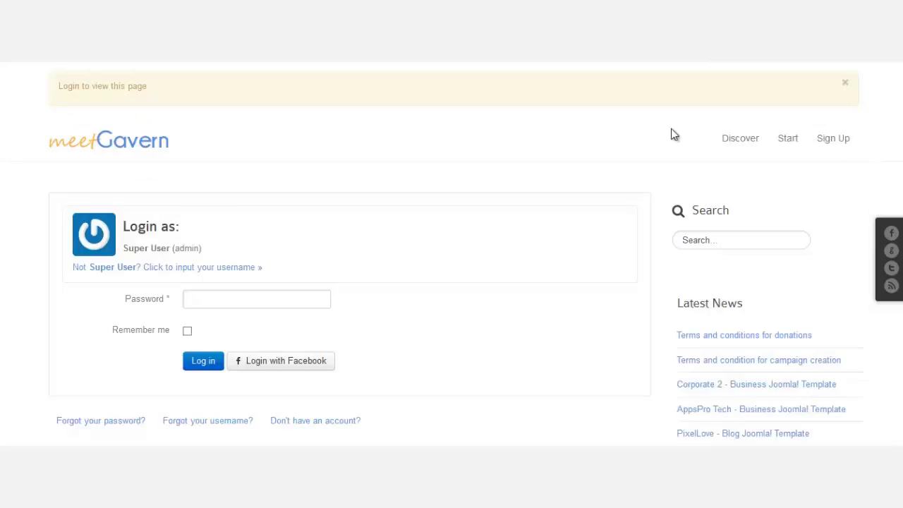
Log in with the admin account password and reopen Start to reach the Create new campaign form.
click(212, 302)
text(admin)
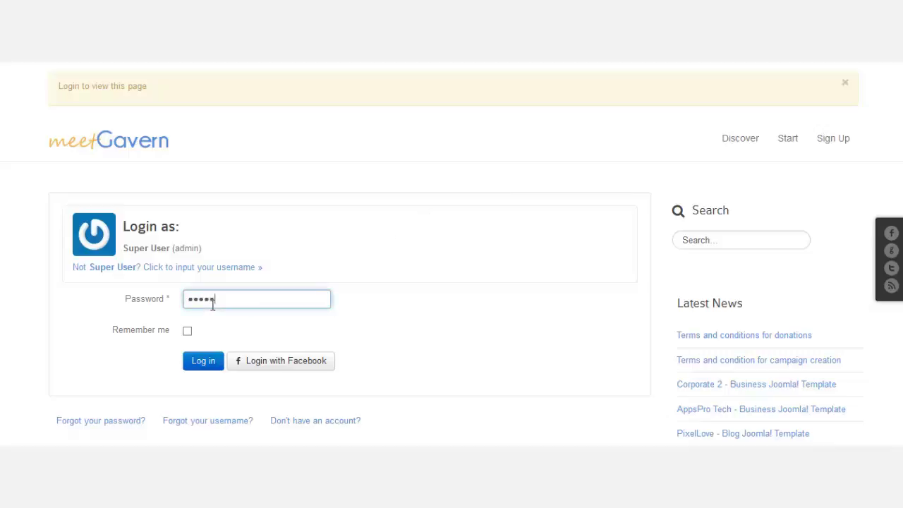
click(202, 364)
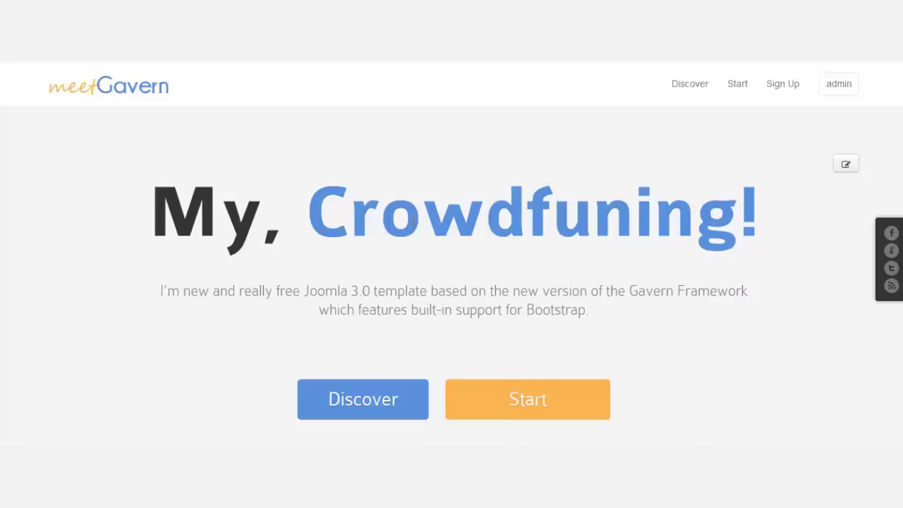
click(741, 86)
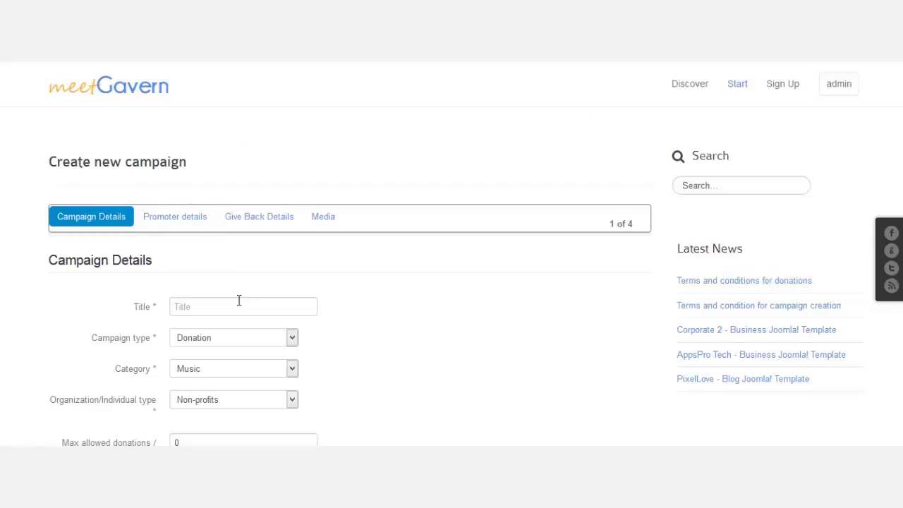
Title the campaign 'My First Music Campaign' with type Donation, category Music and Individuals.
scroll(386, 276, down, 1)
click(284, 245)
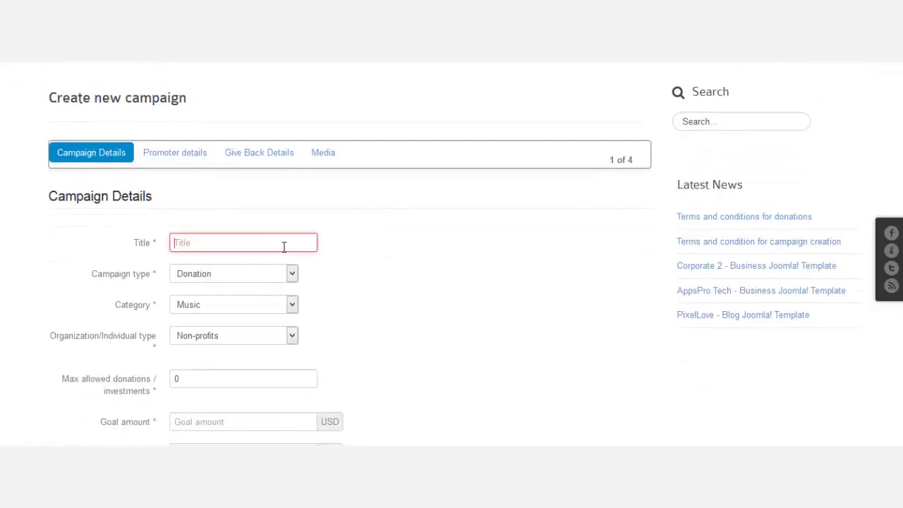
text(My First)
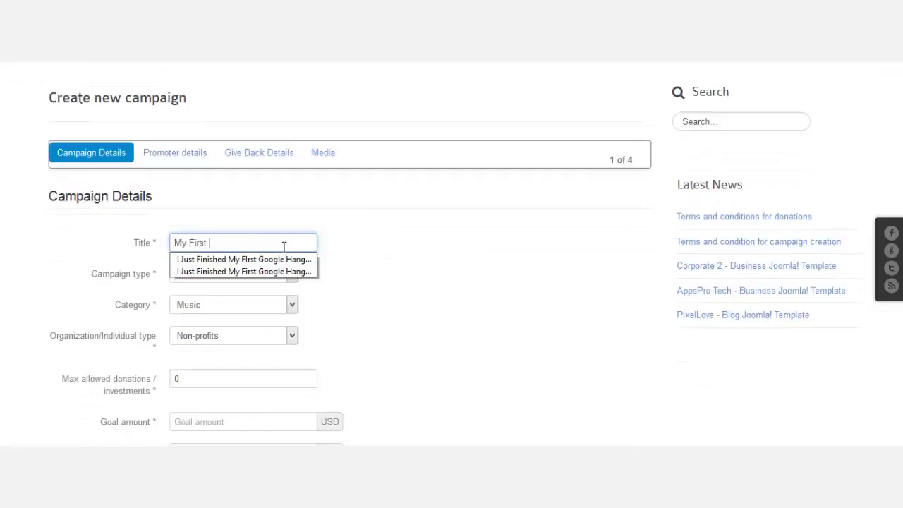
text( Music Ca)
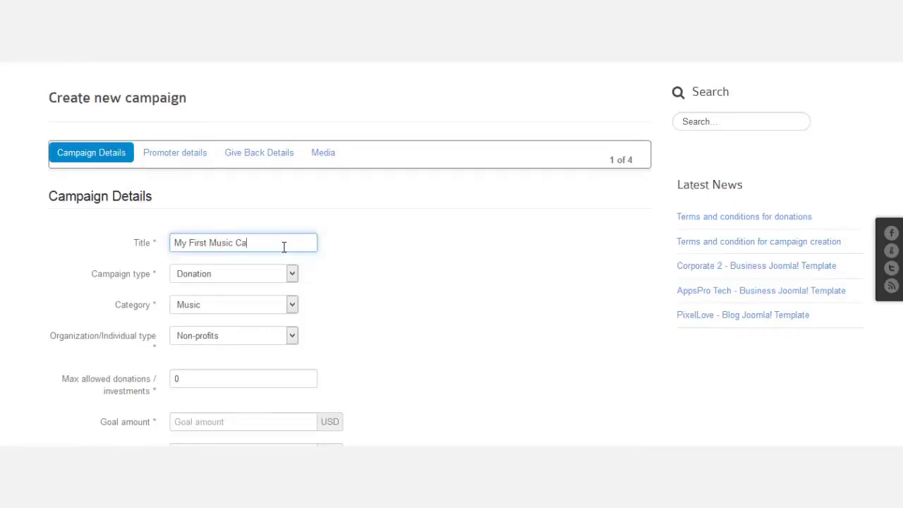
text(mpaign)
scroll(389, 299, down, 1)
click(197, 210)
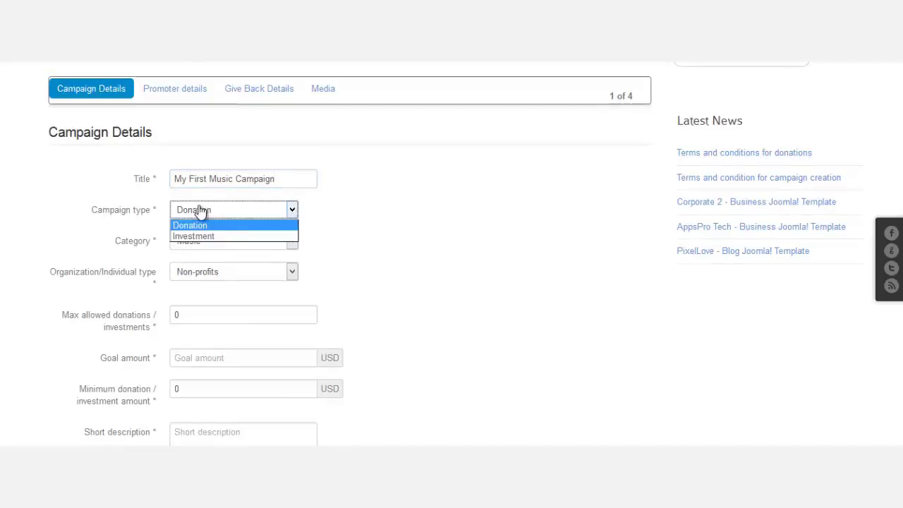
click(205, 214)
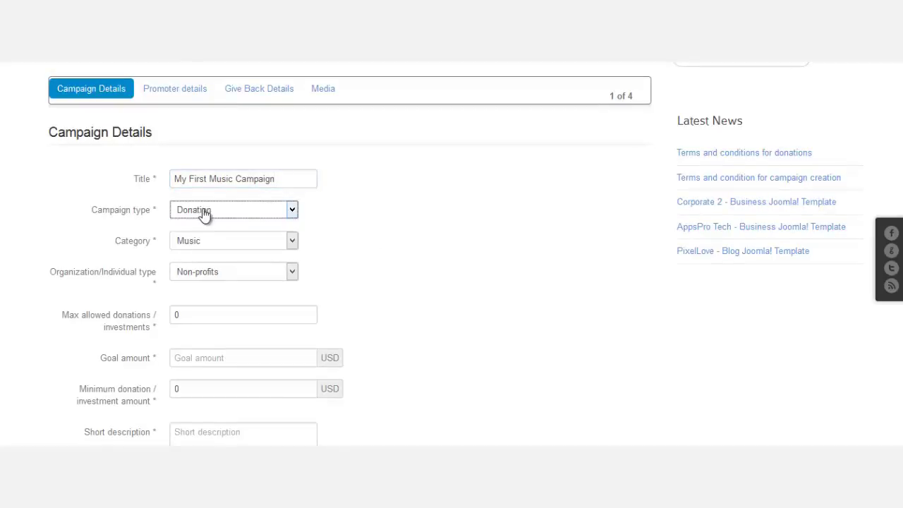
click(369, 277)
click(251, 252)
click(397, 254)
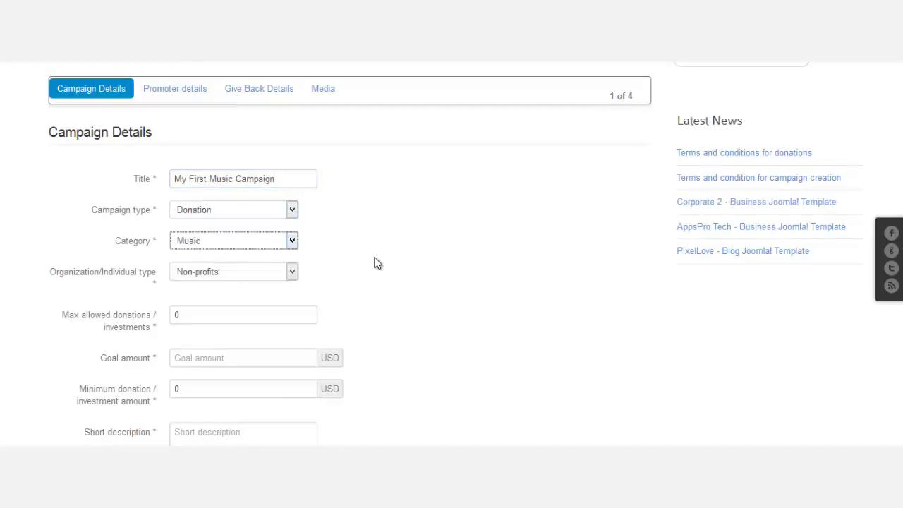
scroll(373, 265, down, 2)
click(214, 145)
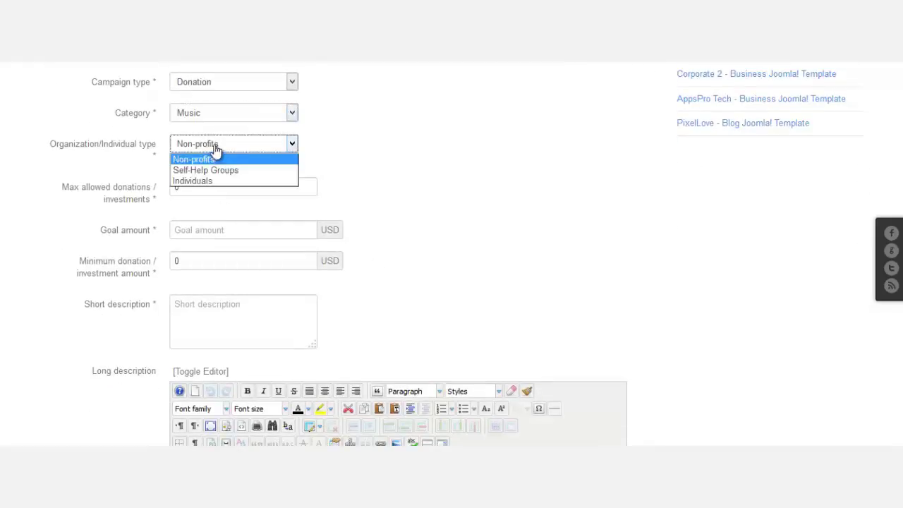
click(237, 182)
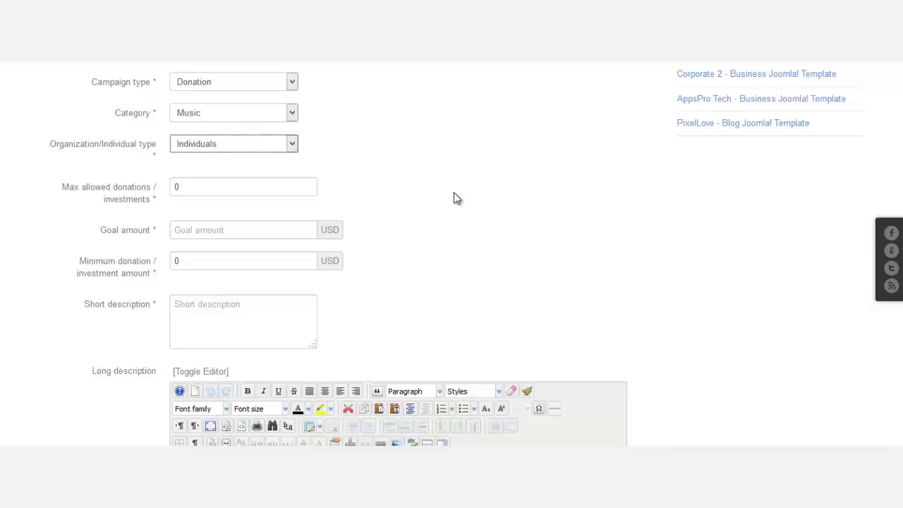
Set the goal amount to 5000 USD and the minimum donation to 5 USD.
click(270, 231)
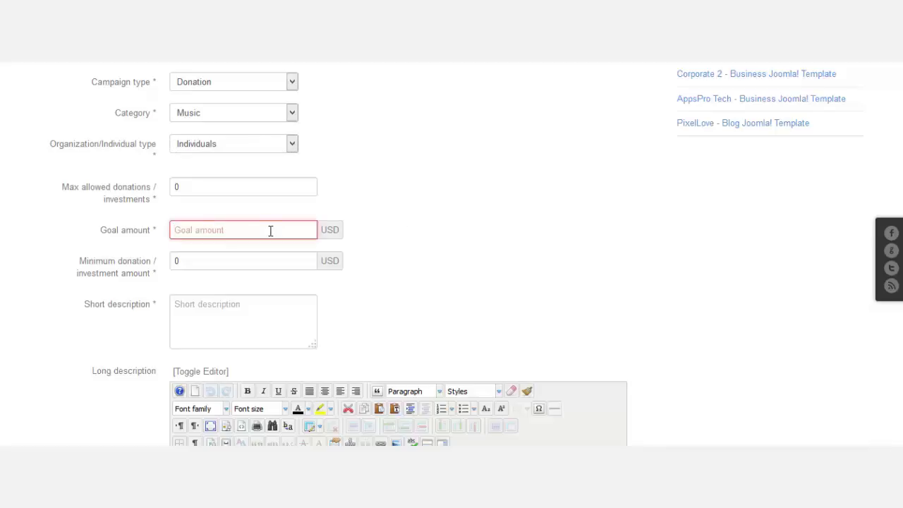
text(5000)
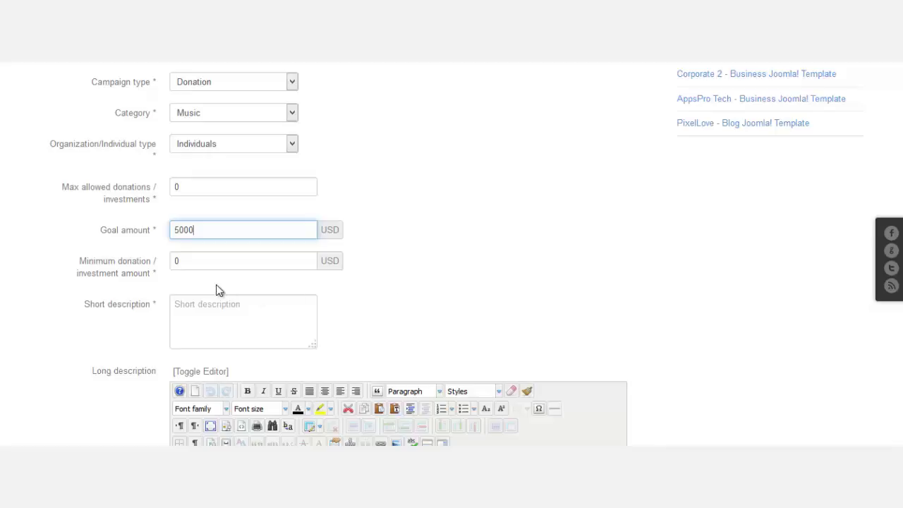
click(194, 260)
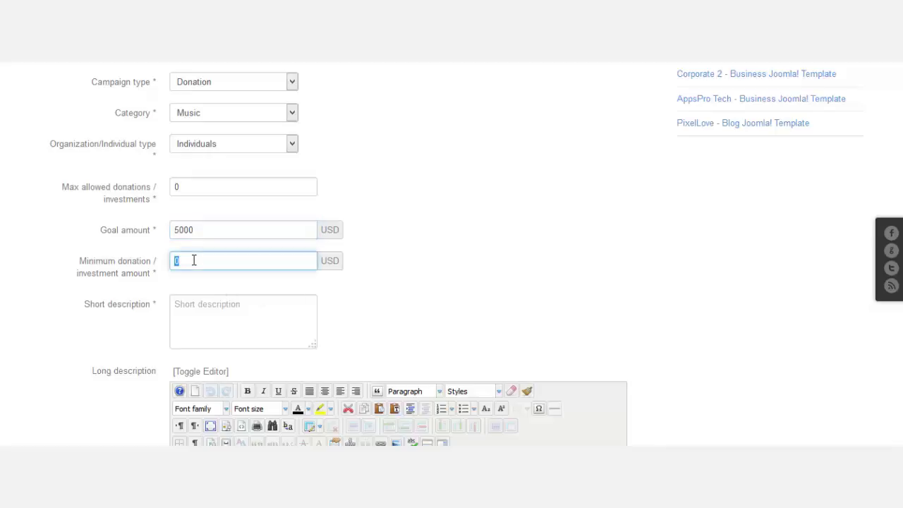
text(5)
scroll(427, 268, down, 1)
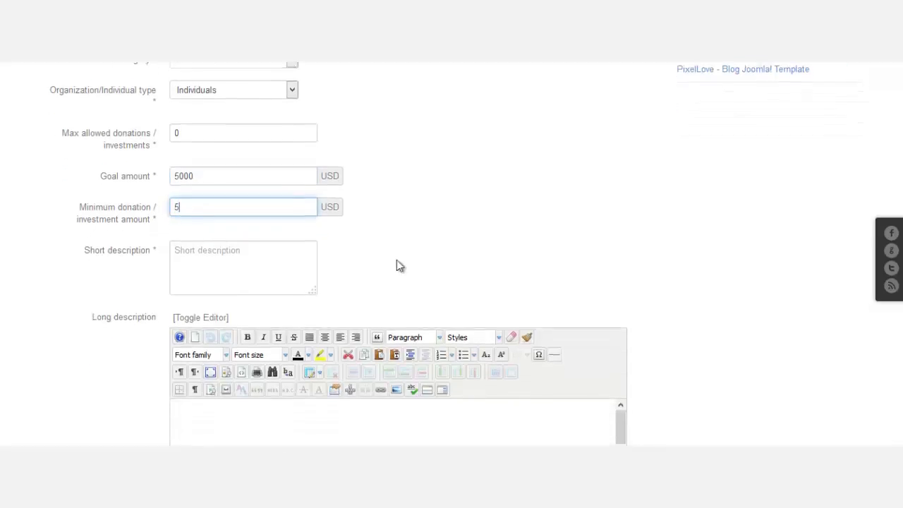
Write the short description about the first music campaign for a band, correcting 'campaing' to 'campaign', then select it all.
click(230, 245)
text(Thi)
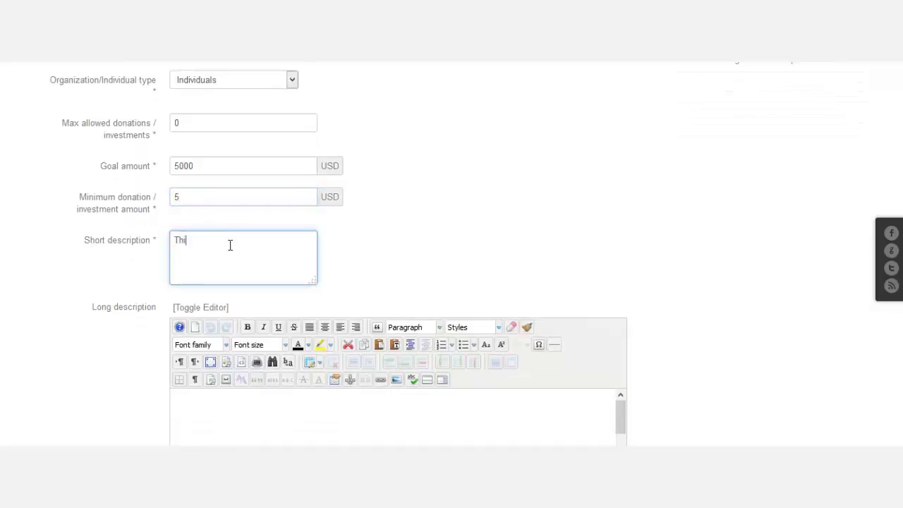
text(s is my first music campaing that )
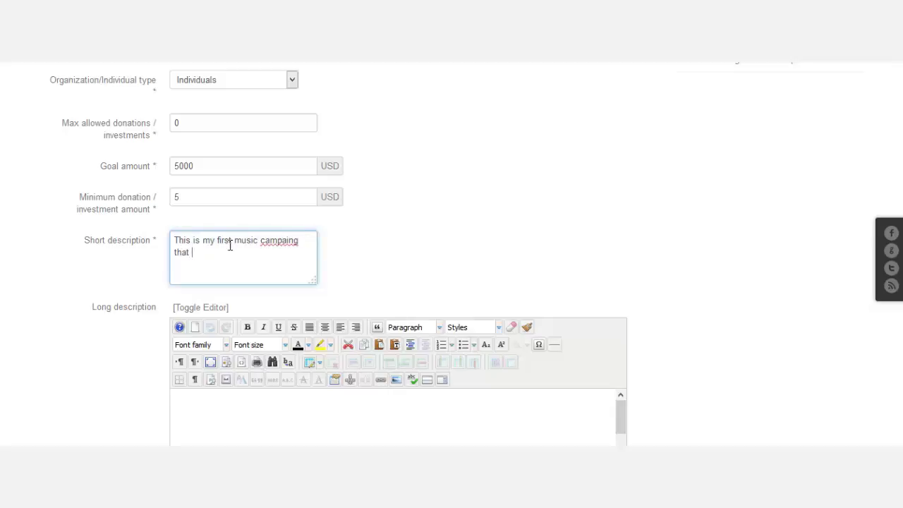
text(I'm creating.)
right_click(285, 245)
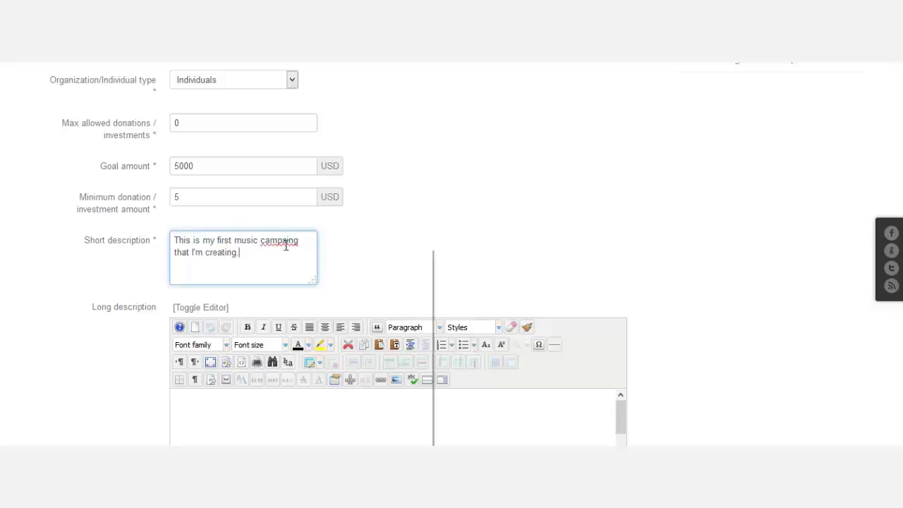
click(327, 256)
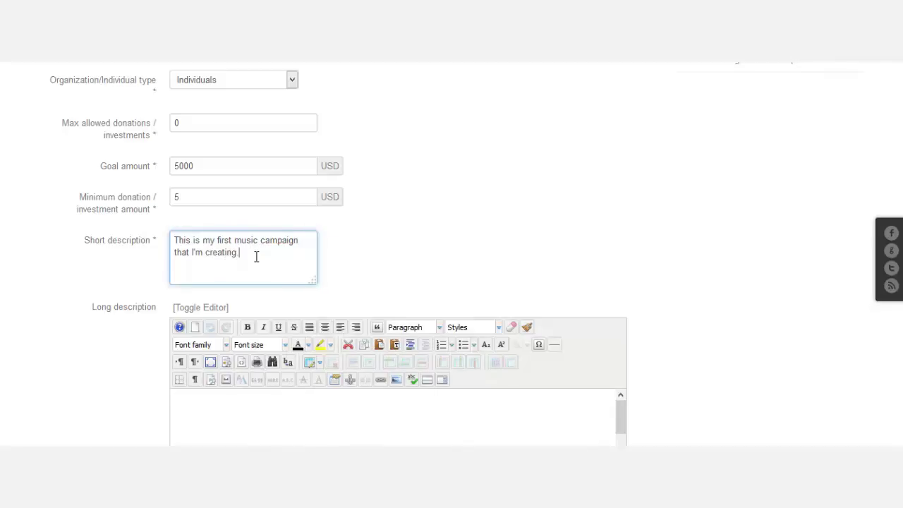
text(I want to raise money for my music band and I need your su)
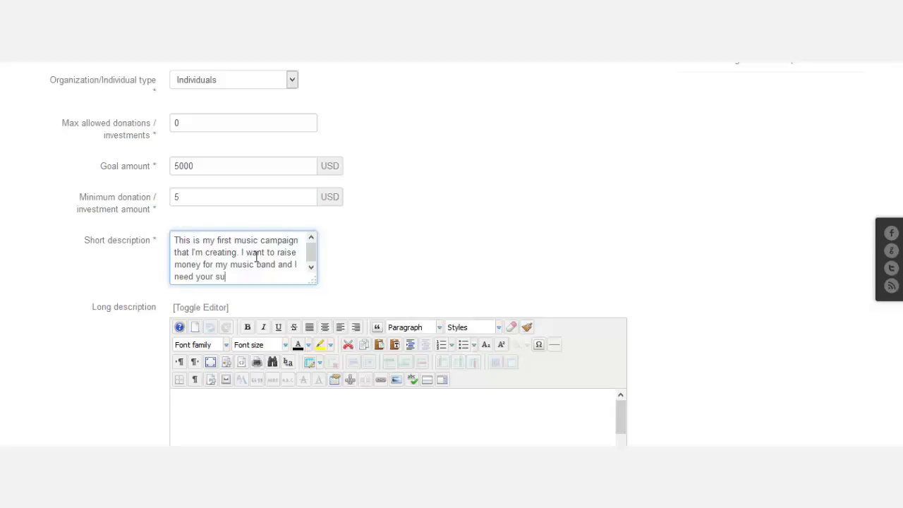
text(pport.)
key(ctrl+a)
key(ctrl+c)
scroll(680, 193, down, 1)
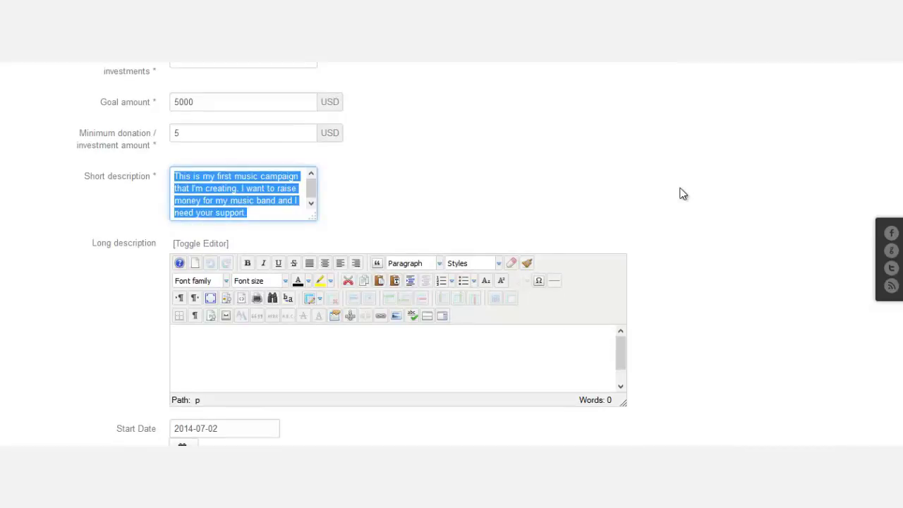
Paste the copied sentence three times into the Long description, reaching 111 words.
click(310, 356)
key(ctrl+v)
key(ctrl+v)
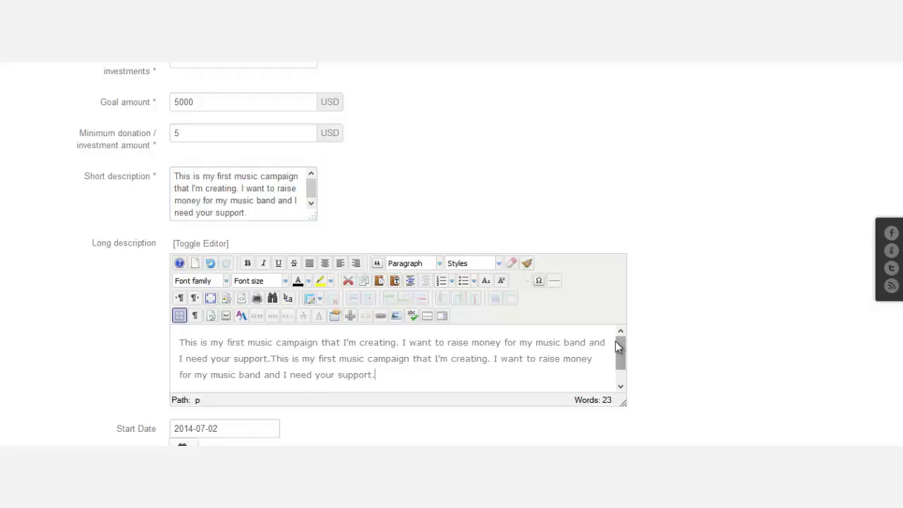
key(ctrl+v)
key(ctrl+v)
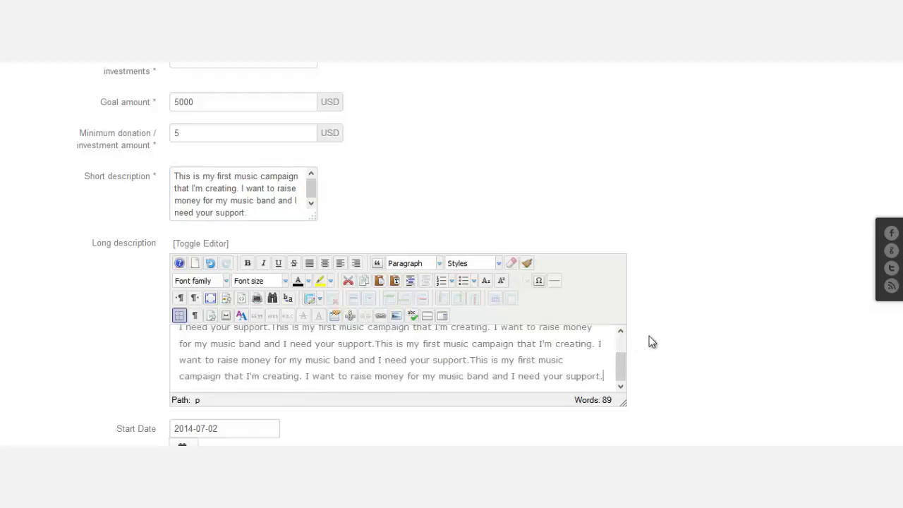
scroll(757, 317, down, 1)
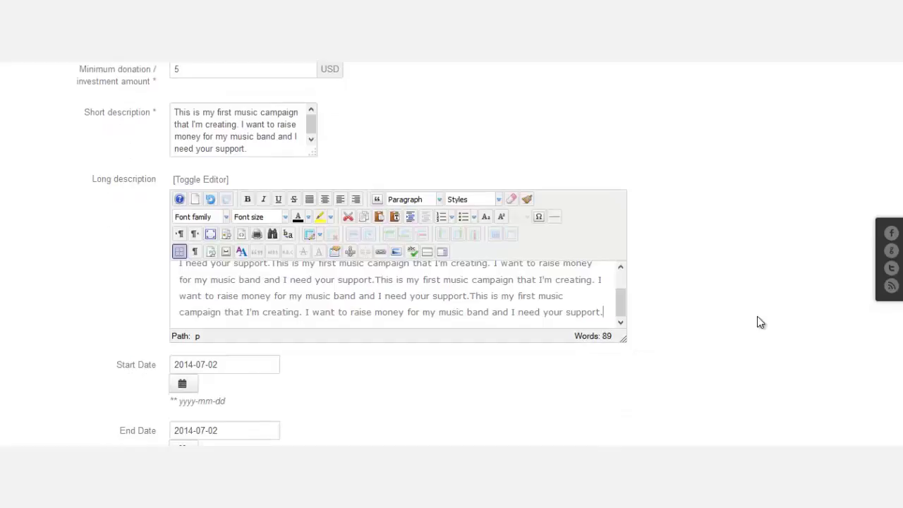
key(ctrl+v)
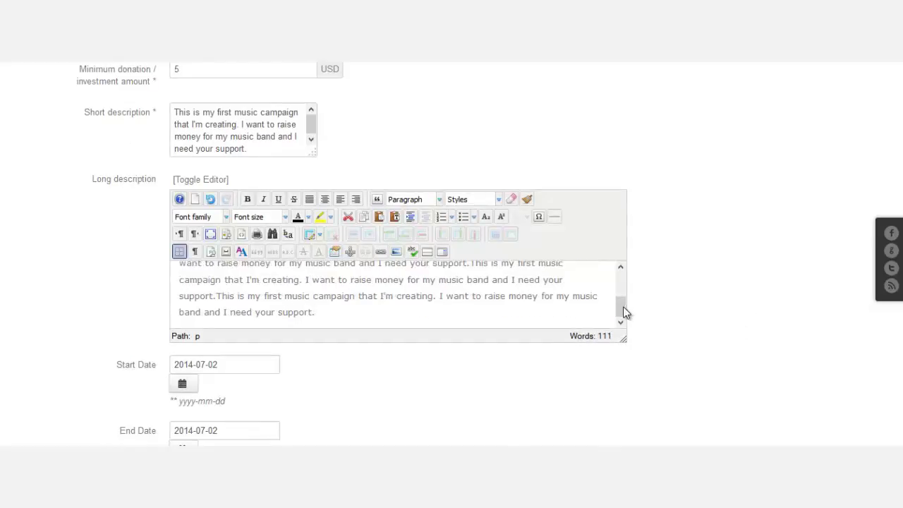
drag(623, 309, 623, 280)
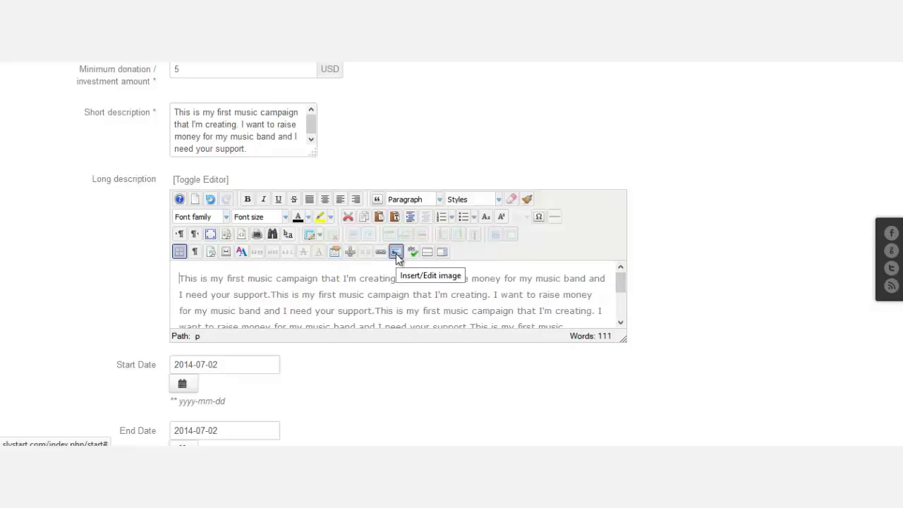
scroll(549, 285, down, 5)
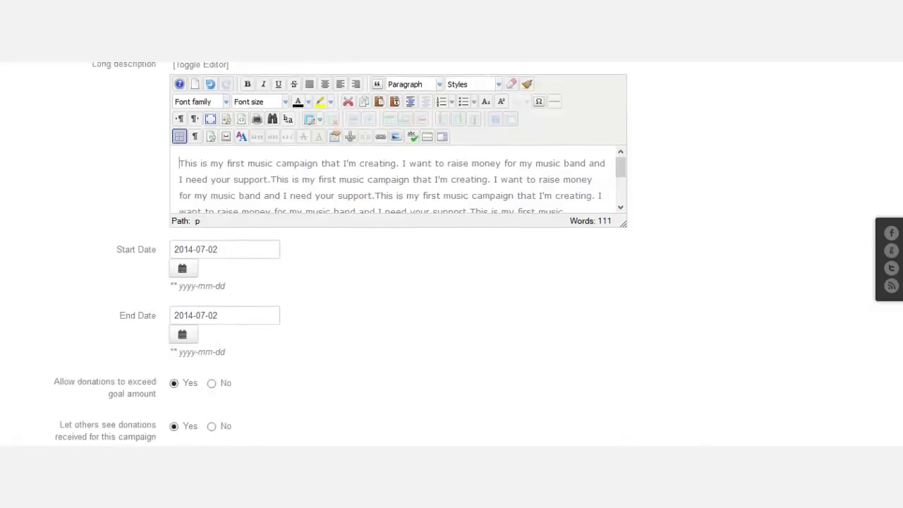
scroll(391, 158, up, 3)
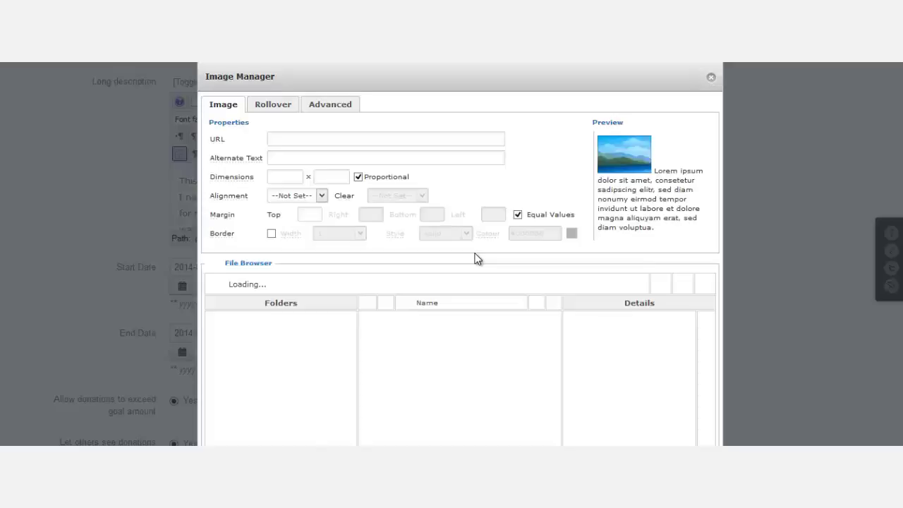
Choose bikestore.jpeg in the Image Manager and insert it into the long description.
scroll(746, 314, down, 3)
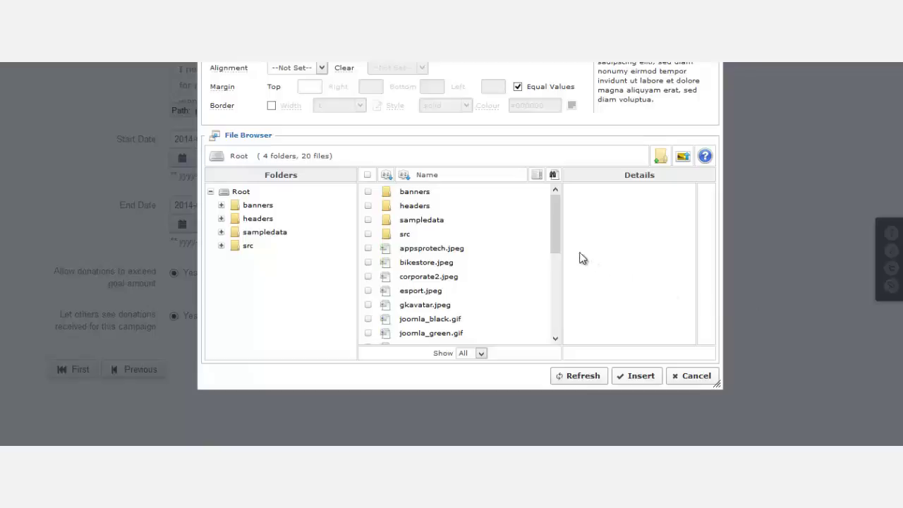
click(448, 263)
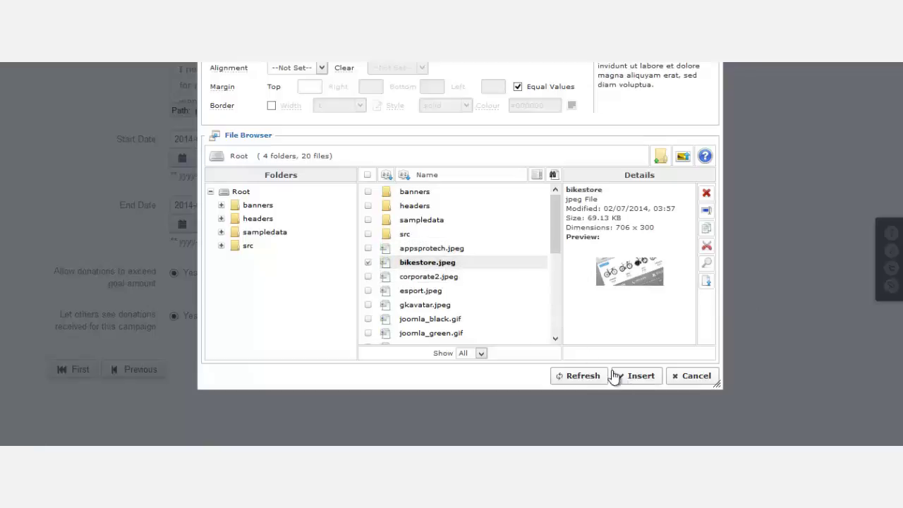
click(435, 292)
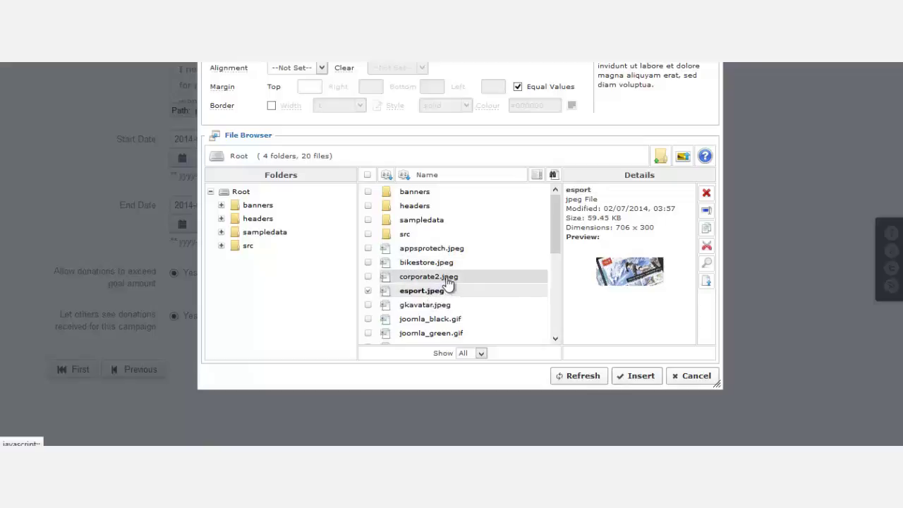
click(452, 263)
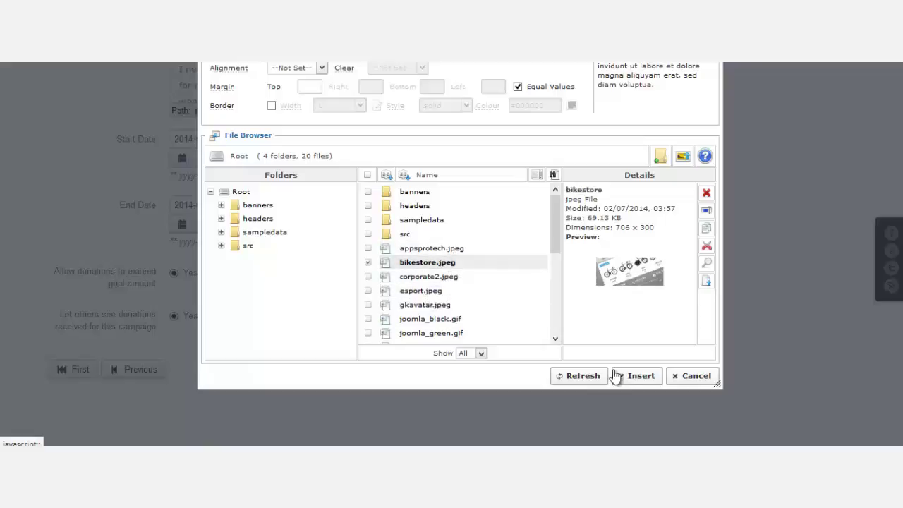
click(638, 377)
Resize the long description editor larger to show the bike image and text, with the caret in the text.
scroll(682, 308, up, 3)
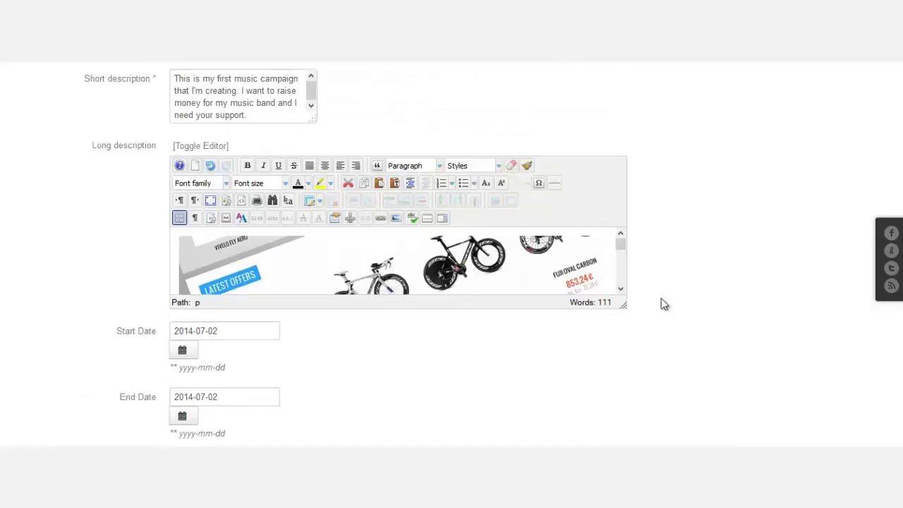
click(467, 264)
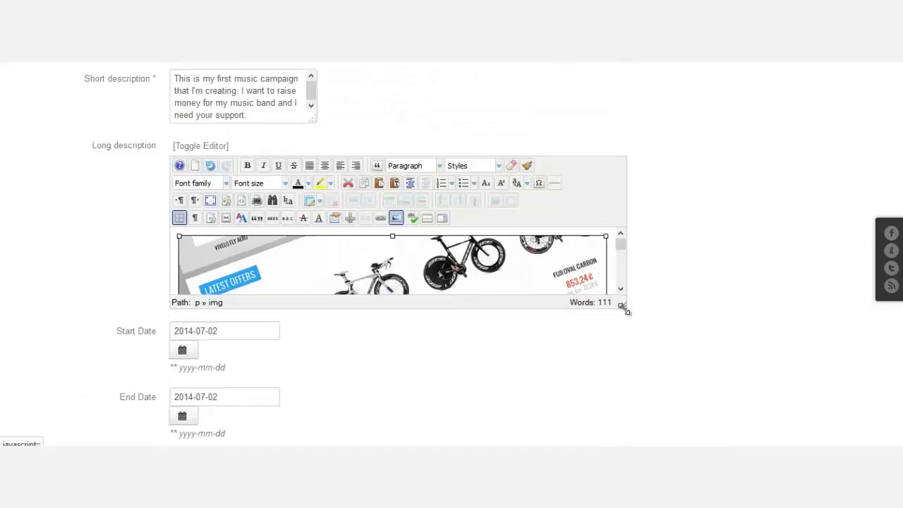
drag(624, 309, 647, 405)
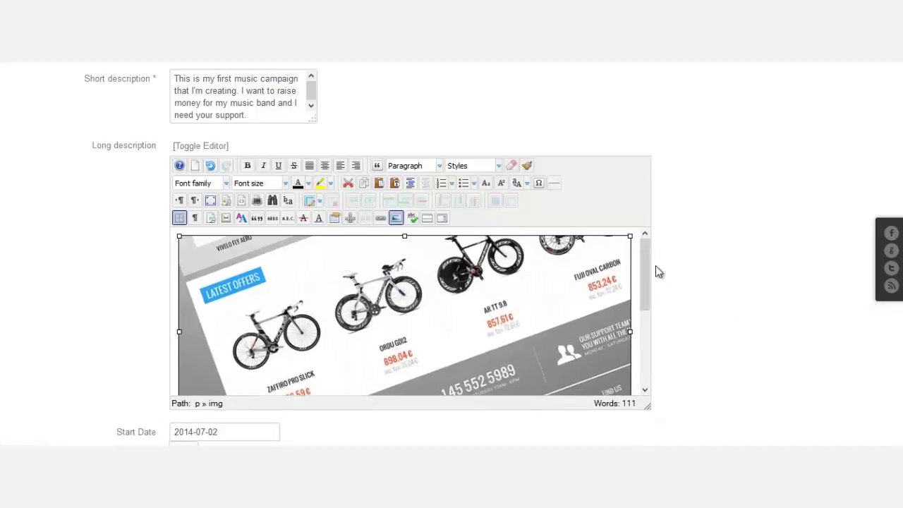
scroll(643, 332, down, 3)
drag(640, 344, 639, 295)
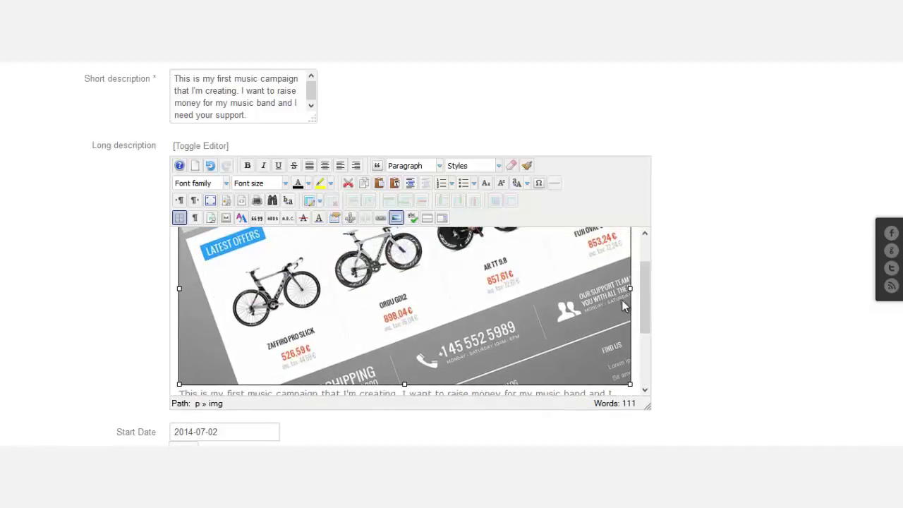
scroll(645, 298, down, 2)
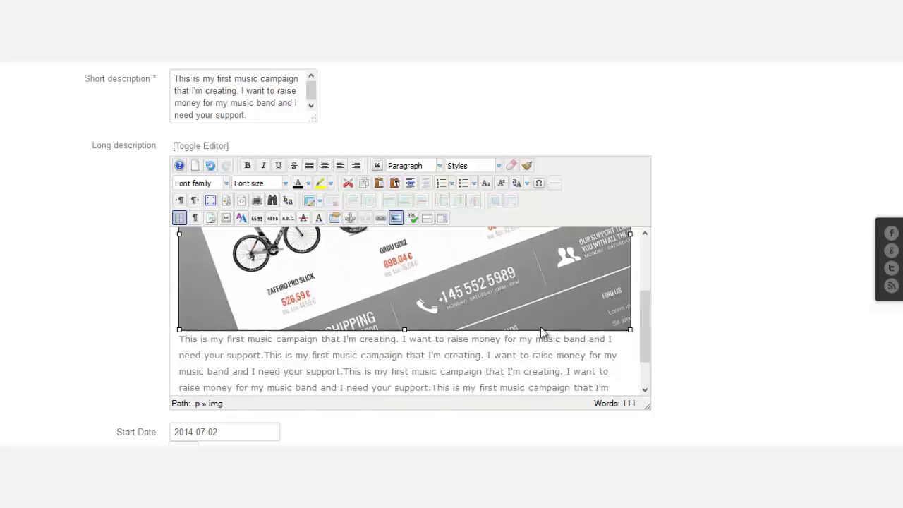
click(535, 354)
drag(648, 330, 649, 341)
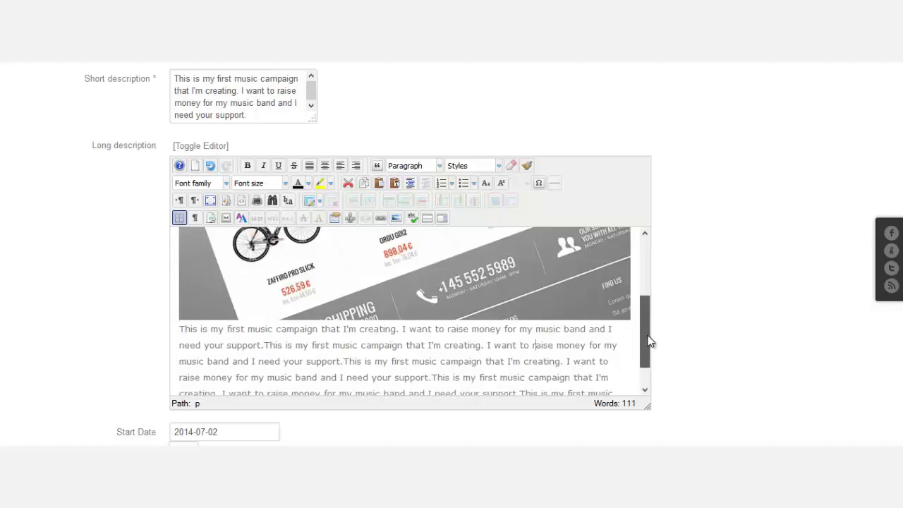
click(182, 329)
scroll(230, 343, up, 1)
scroll(609, 316, down, 2)
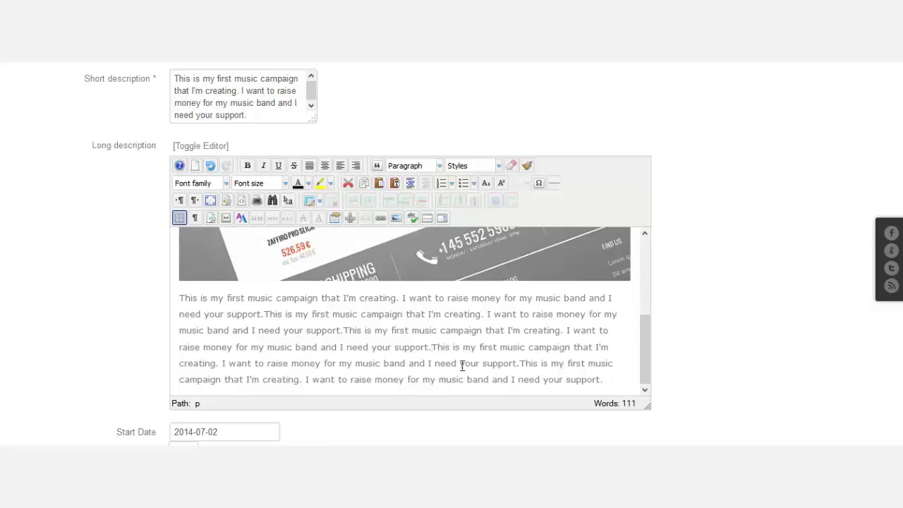
Break the description into two paragraphs after 'support.' and keep Start Date 2014-07-02.
key(Return)
scroll(522, 317, down, 1)
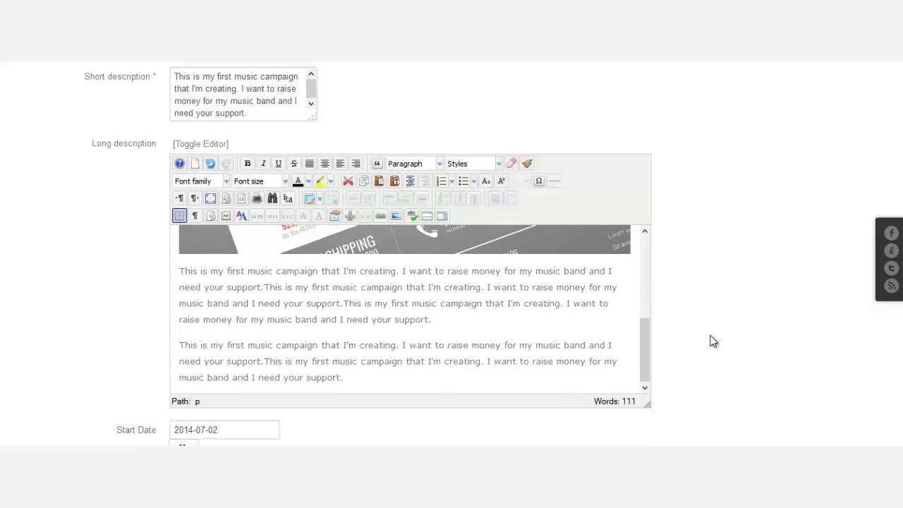
scroll(710, 341, down, 3)
scroll(710, 343, down, 2)
scroll(435, 306, up, 1)
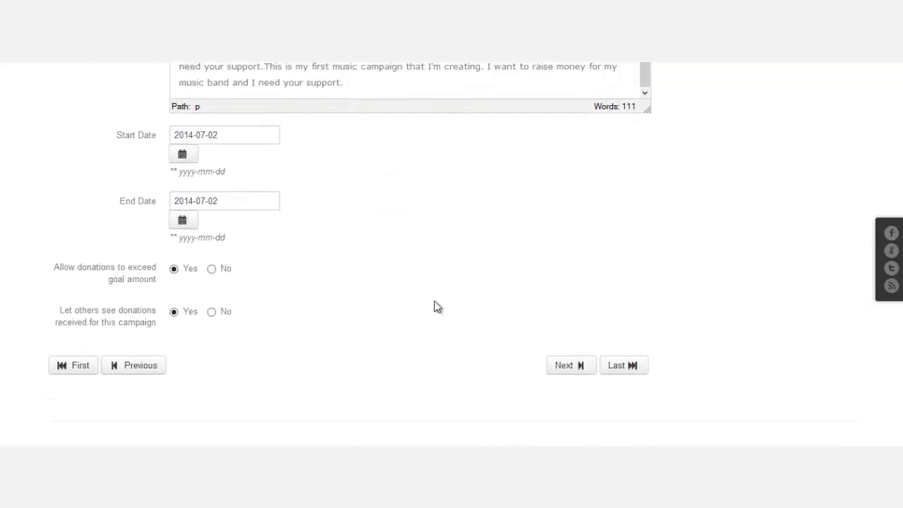
click(188, 203)
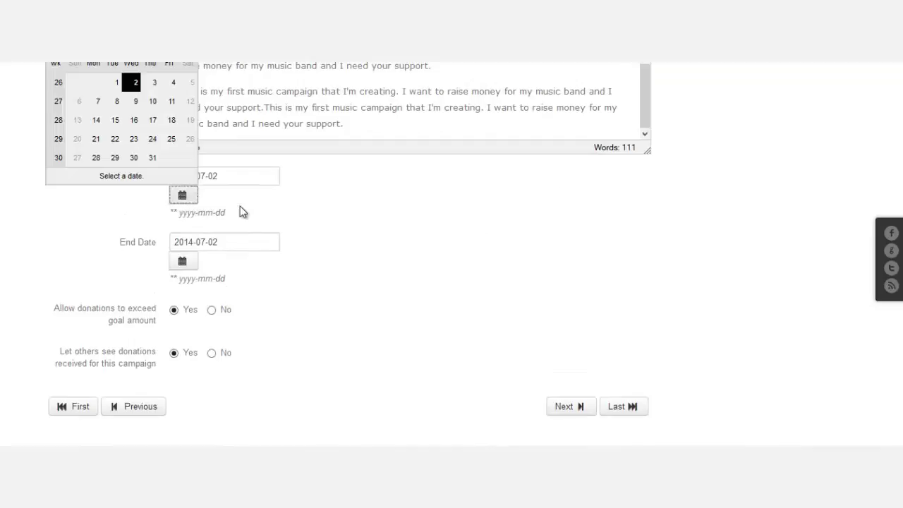
scroll(452, 296, up, 2)
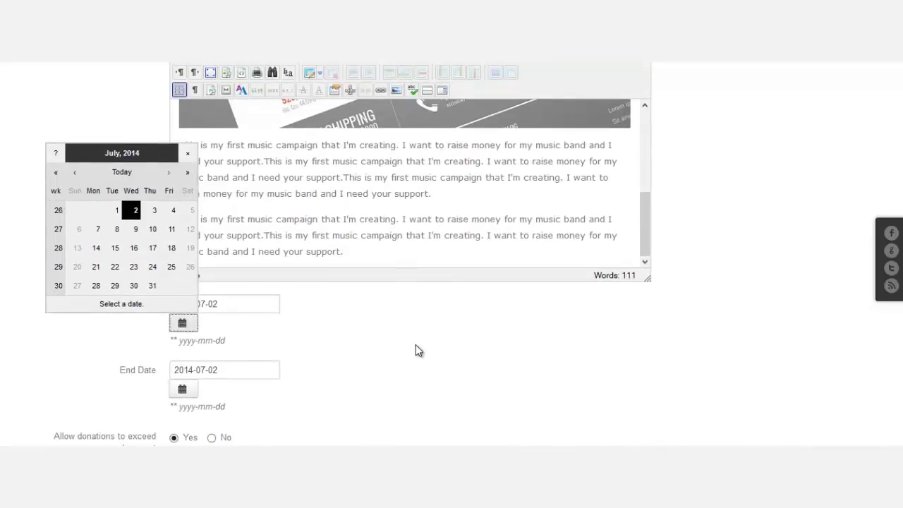
click(137, 209)
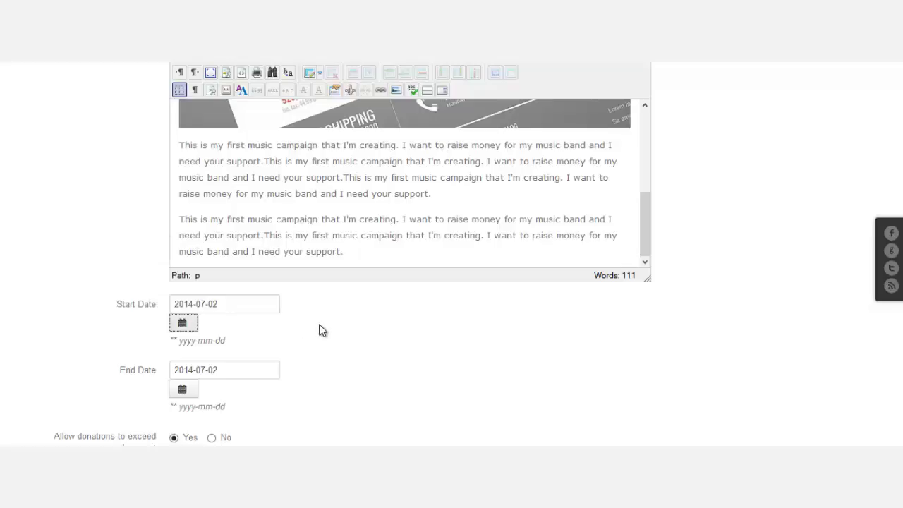
Set the End Date to 2014-08-02, correcting an accidental 2015-07-02 pick.
scroll(320, 324, down, 1)
click(190, 325)
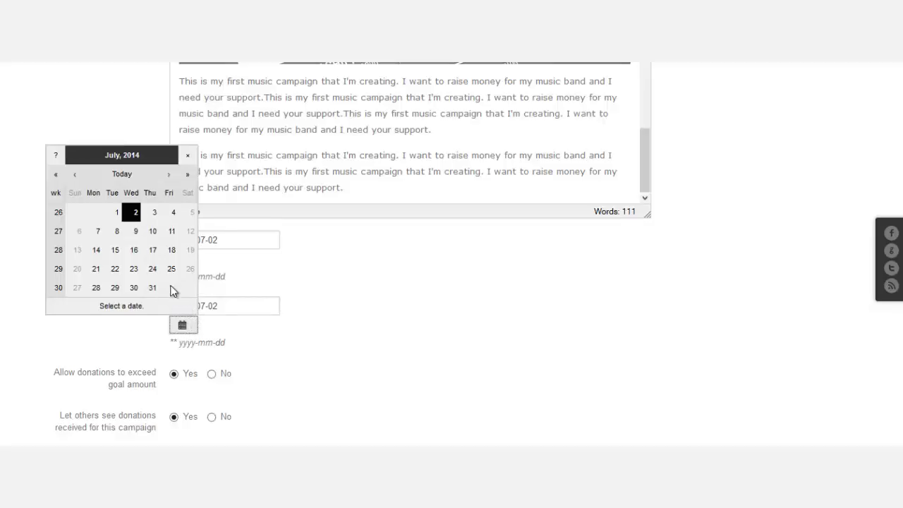
click(187, 176)
click(152, 214)
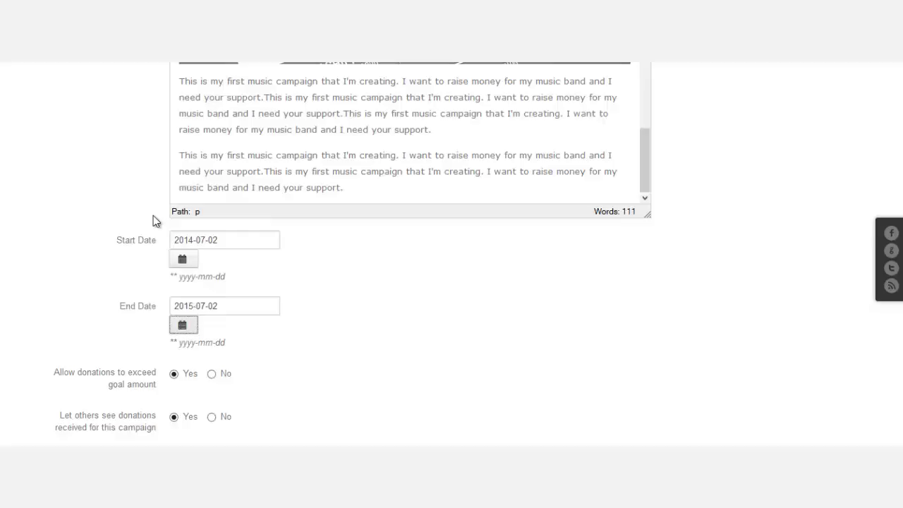
click(351, 294)
scroll(287, 333, down, 1)
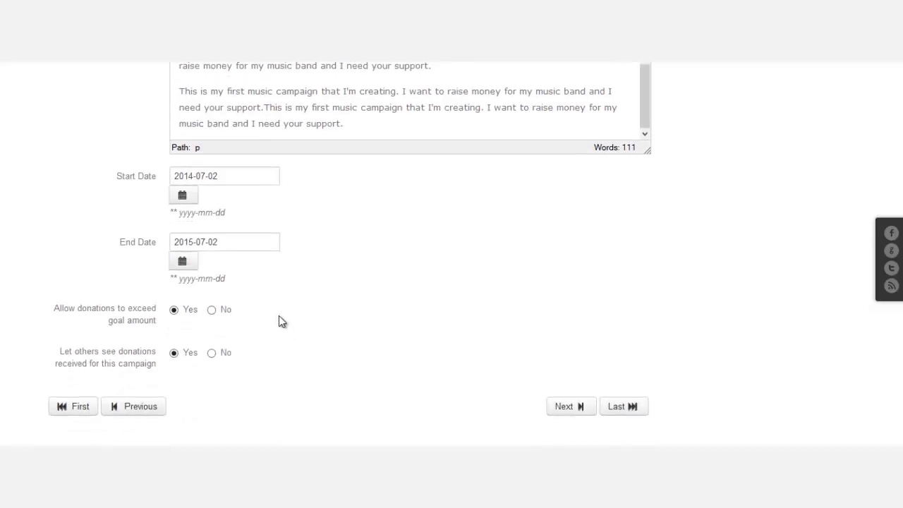
click(189, 264)
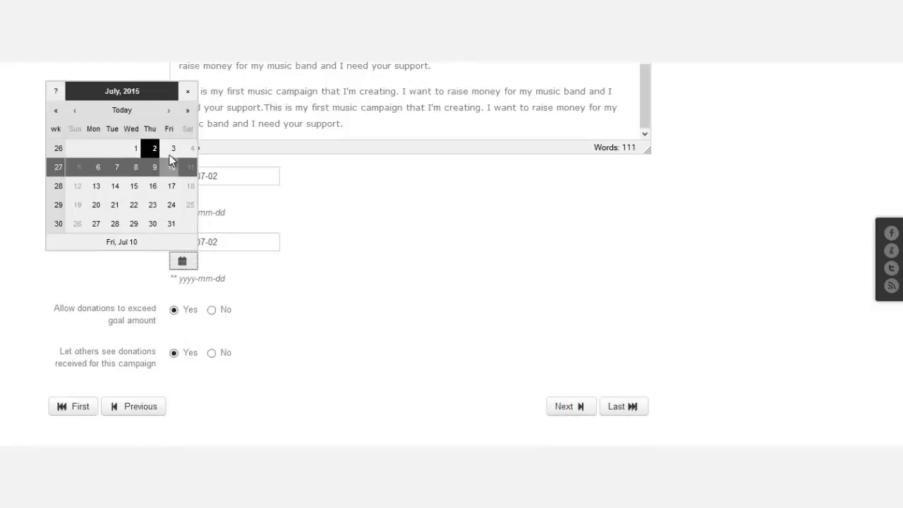
click(57, 111)
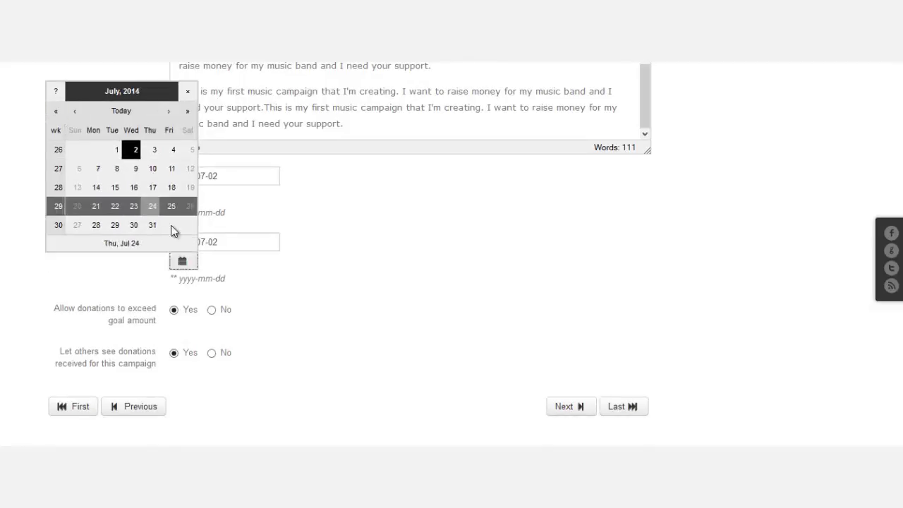
click(169, 113)
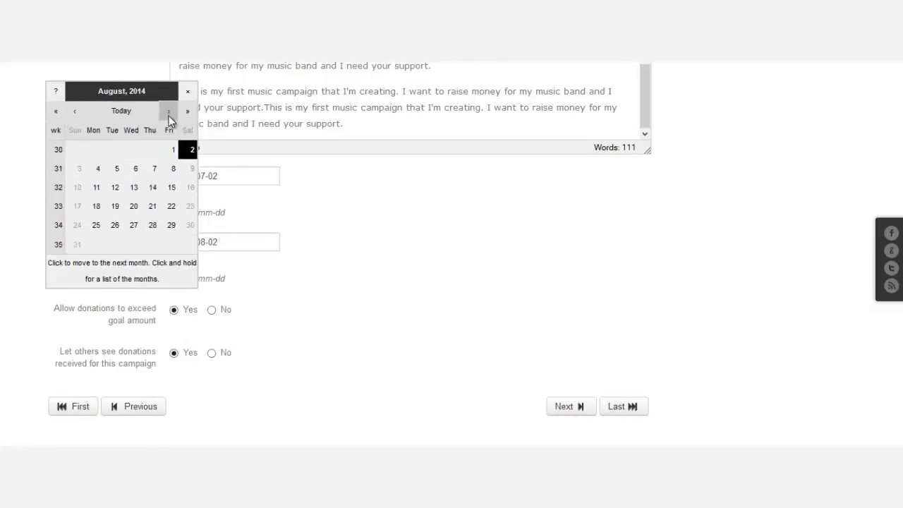
click(189, 152)
scroll(317, 293, down, 1)
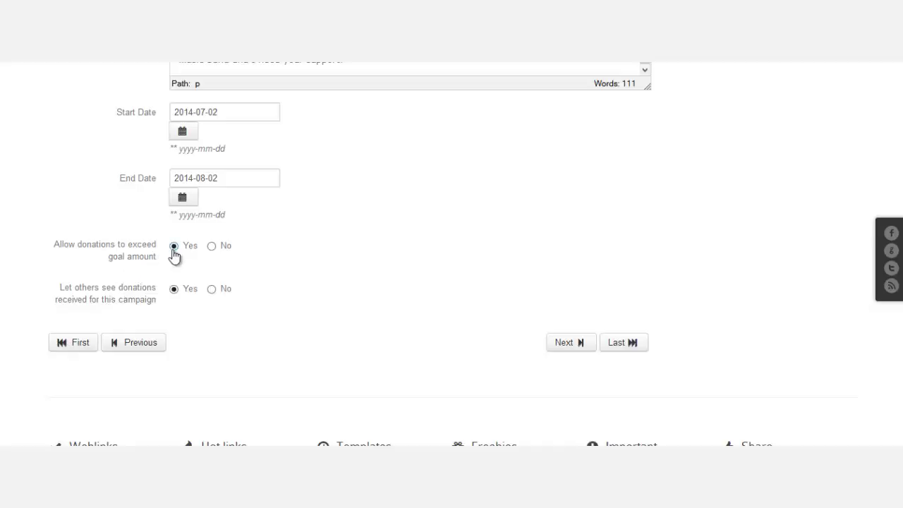
Move the campaign form past the donation options to the web address and payment step.
scroll(285, 291, up, 3)
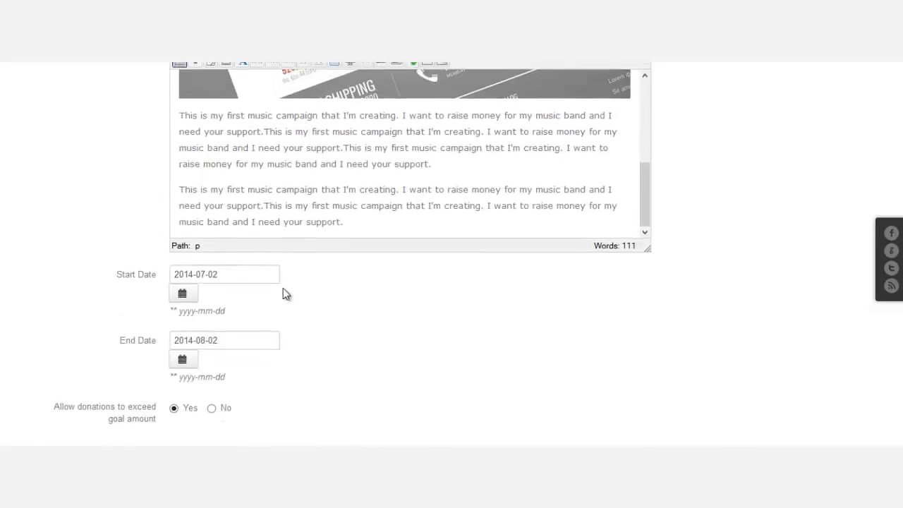
scroll(557, 311, down, 3)
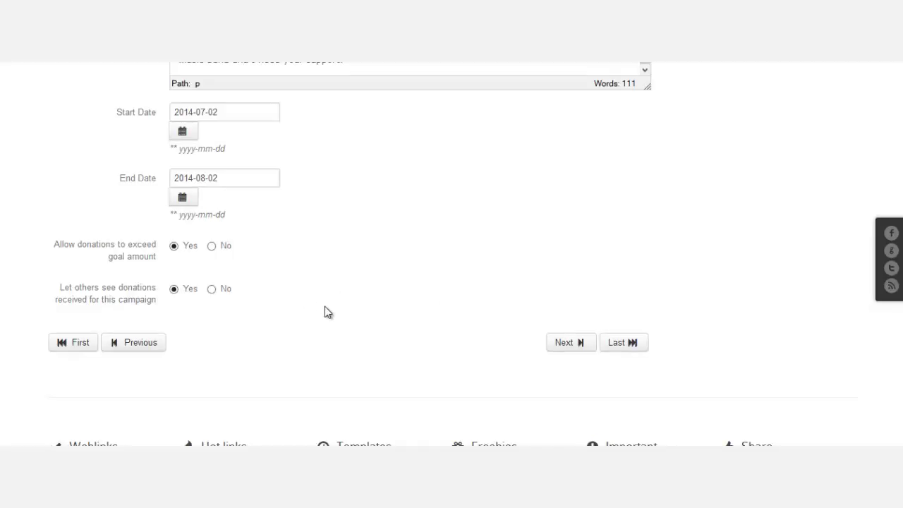
scroll(899, 191, up, 9)
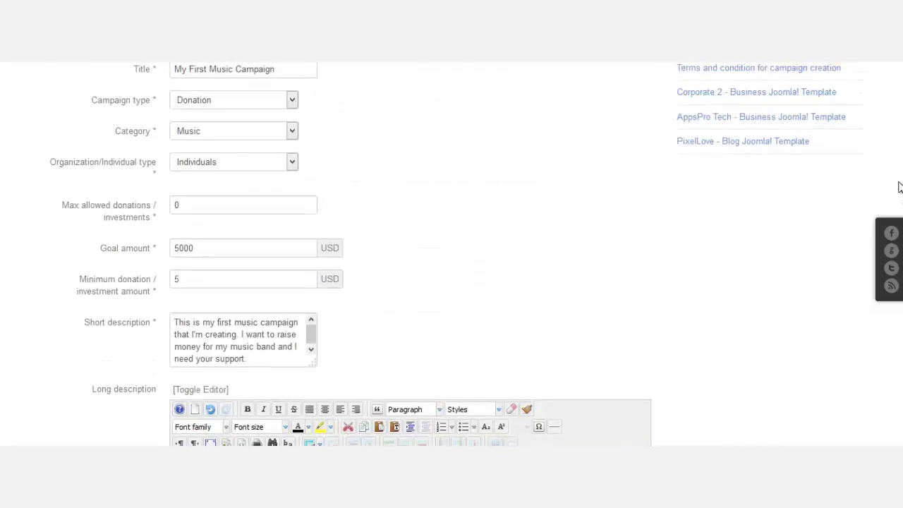
scroll(894, 149, up, 2)
scroll(893, 148, down, 10)
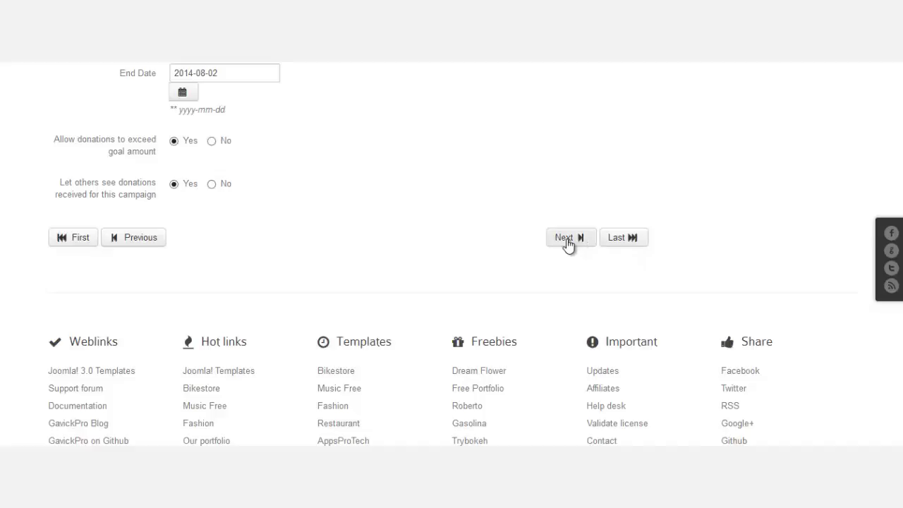
click(568, 240)
scroll(571, 249, up, 6)
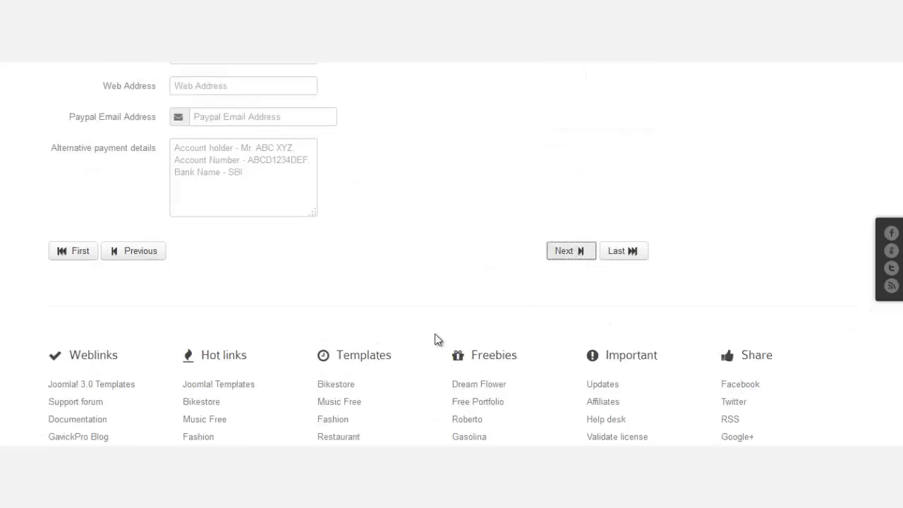
Enter the promoter's first name, last name and first address line on Promoter details.
scroll(434, 333, up, 4)
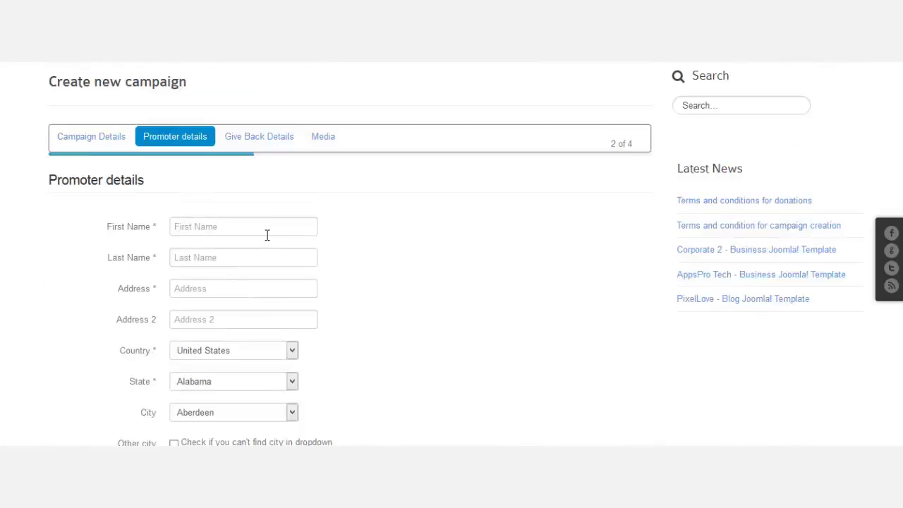
click(262, 250)
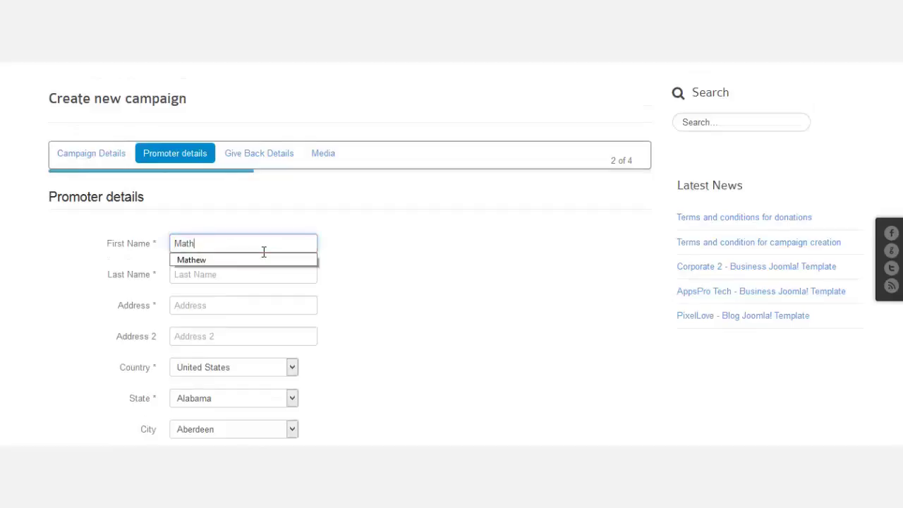
key(Tab)
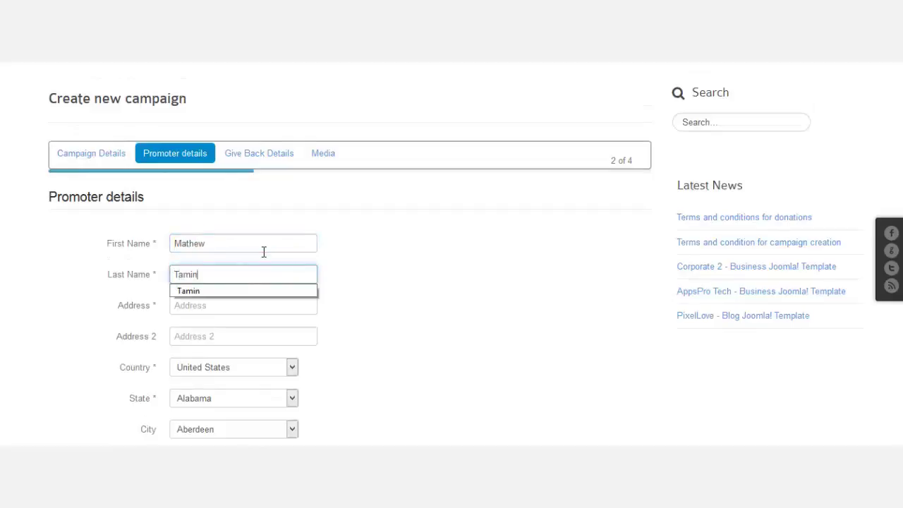
click(399, 241)
scroll(414, 247, down, 2)
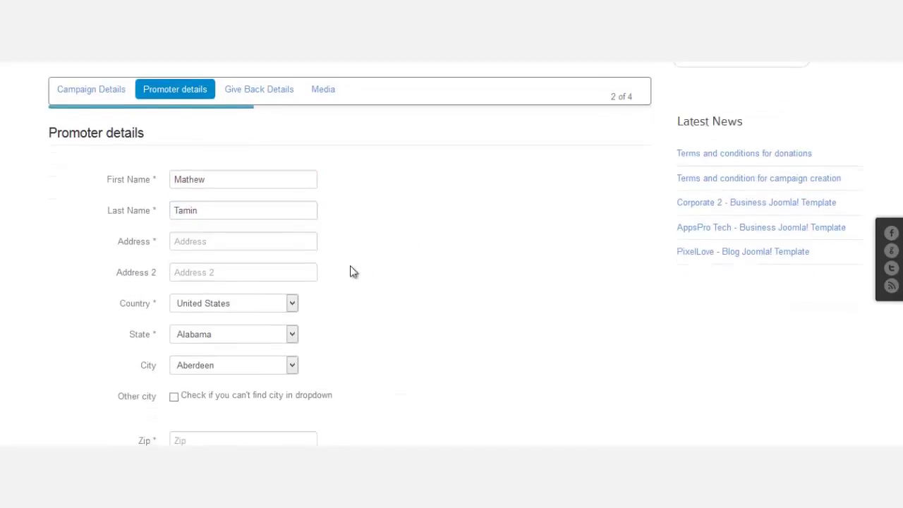
click(251, 247)
text(Add)
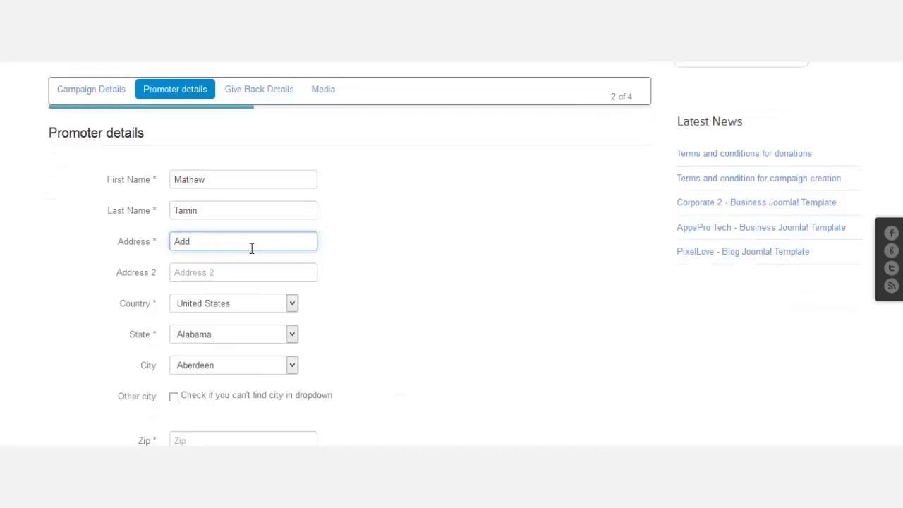
text(ress 1)
click(259, 273)
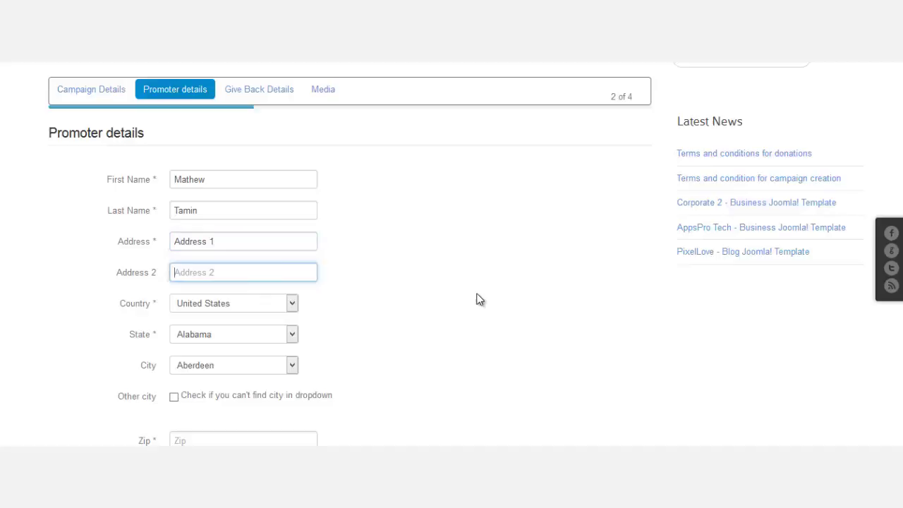
Keep United States as the promoter's country and select New Jersey as the state.
scroll(477, 298, down, 3)
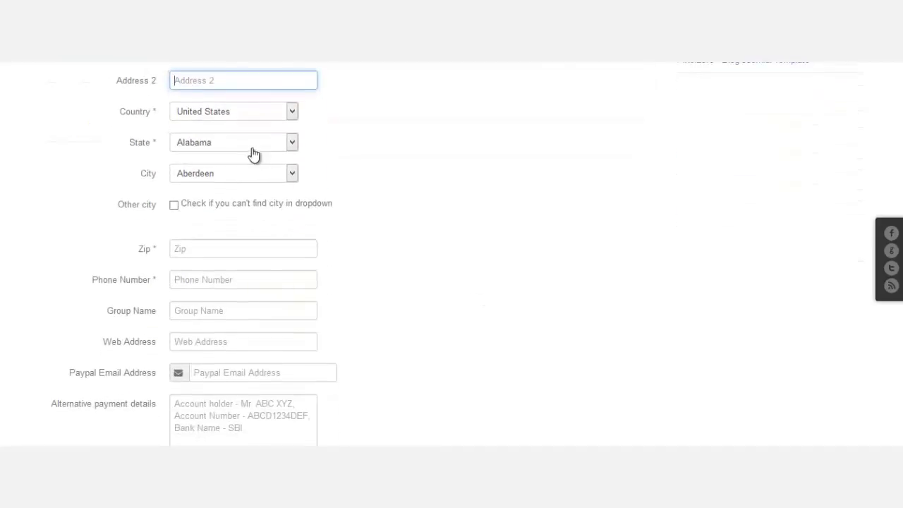
click(220, 144)
click(221, 150)
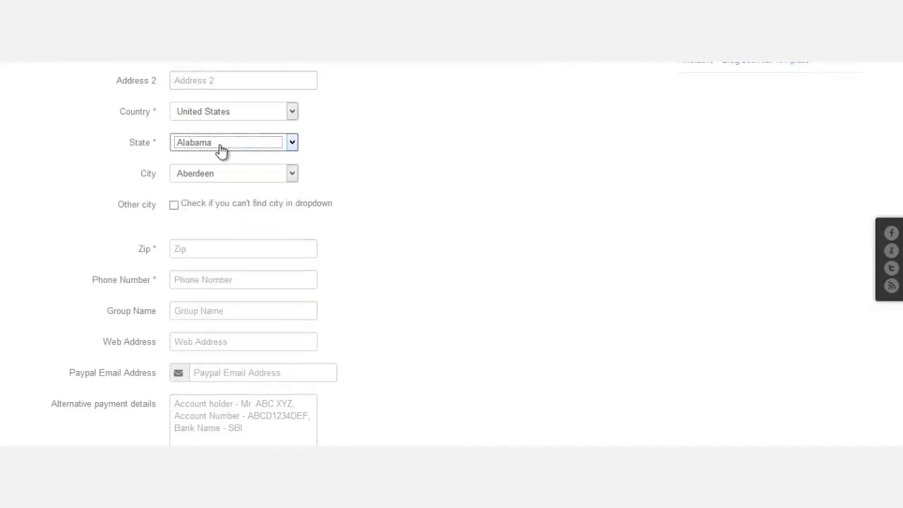
click(244, 113)
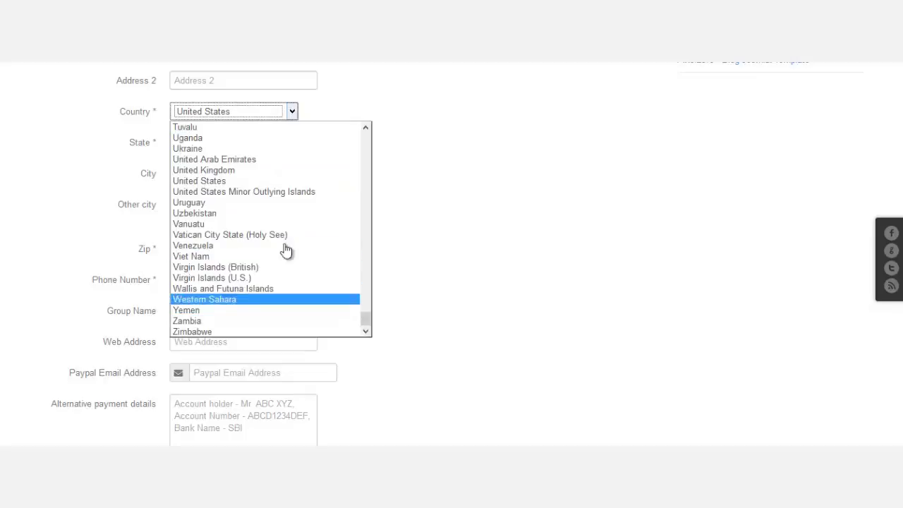
click(443, 219)
click(245, 153)
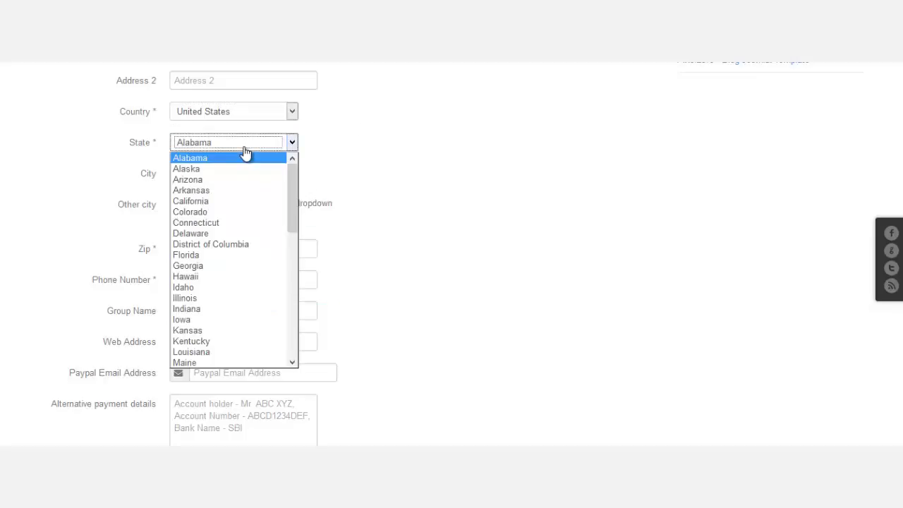
click(244, 151)
click(245, 151)
drag(295, 186, 303, 323)
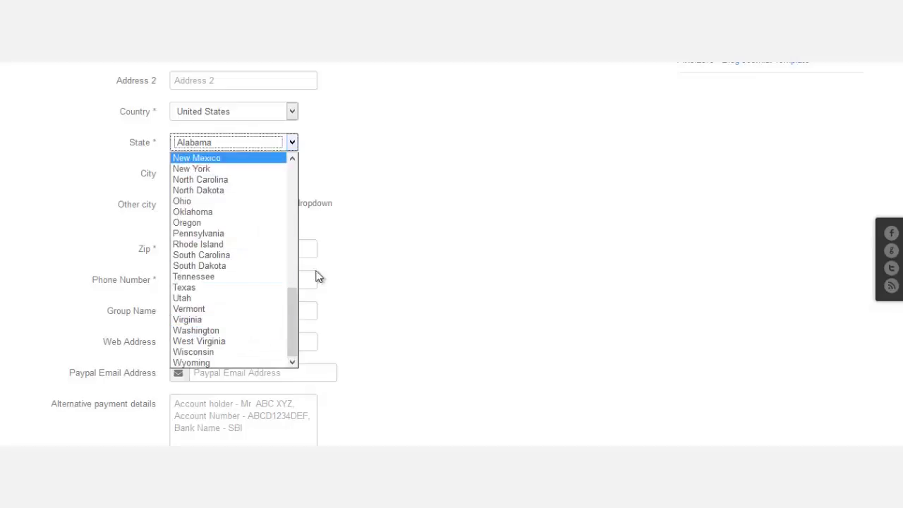
drag(295, 340, 288, 320)
click(215, 187)
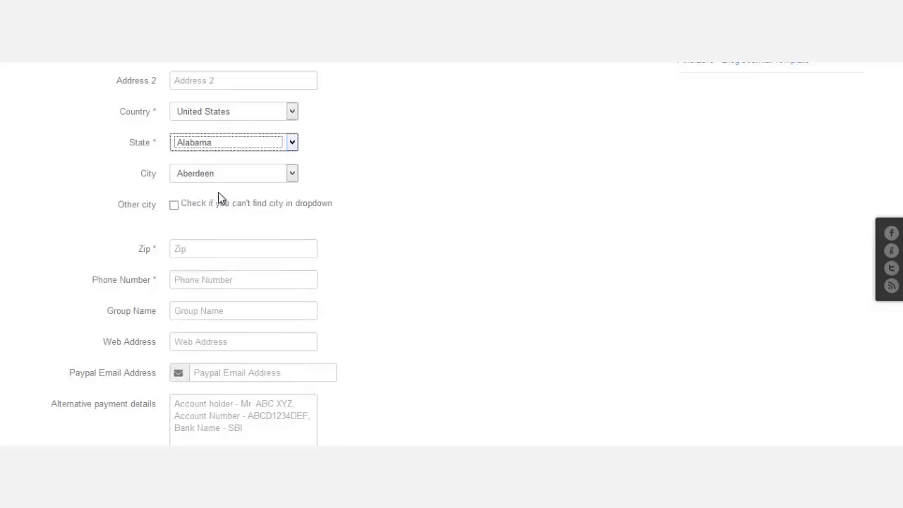
Browse the City dropdown's New Jersey cities without picking one.
click(293, 174)
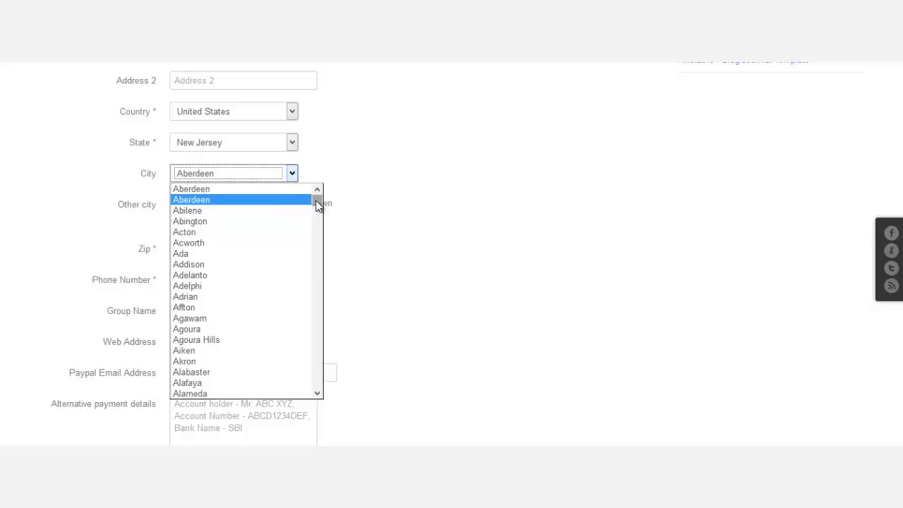
drag(318, 204, 313, 317)
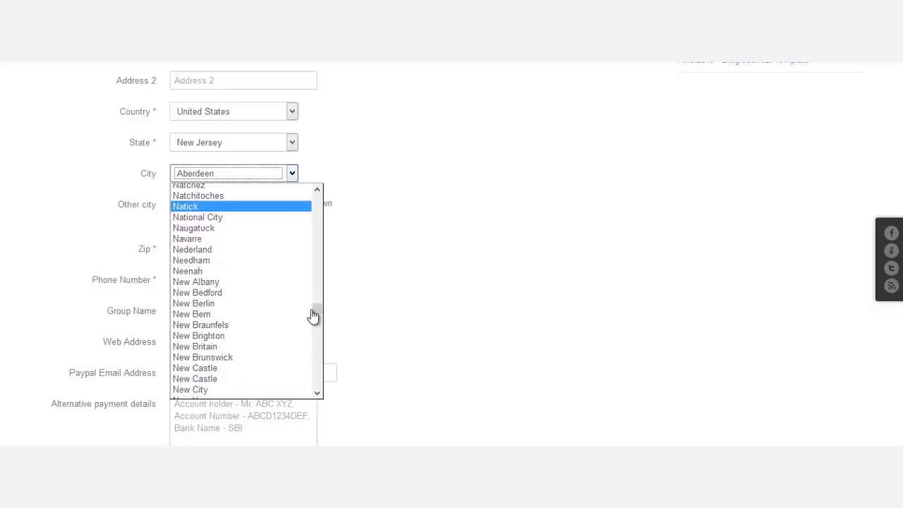
scroll(295, 316, down, 3)
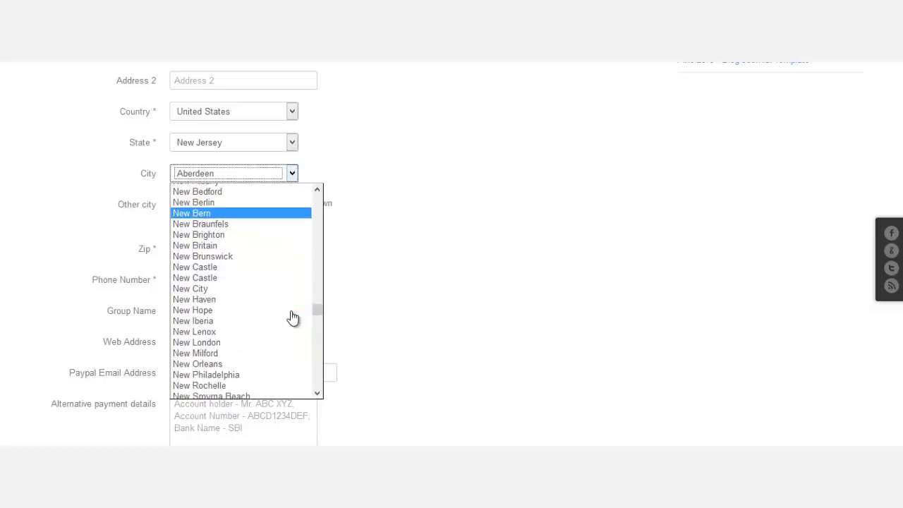
Enter Newark as the other city, then fill in the zip code and phone number.
click(432, 298)
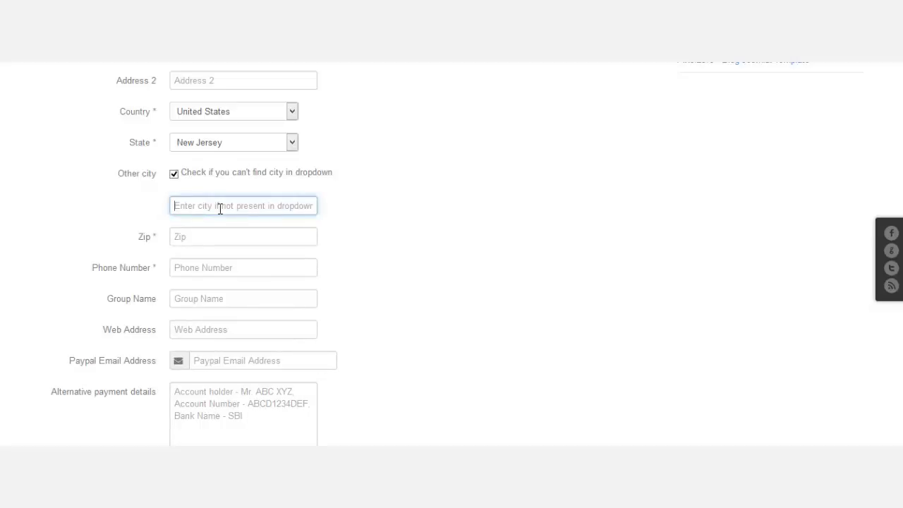
text(Newark)
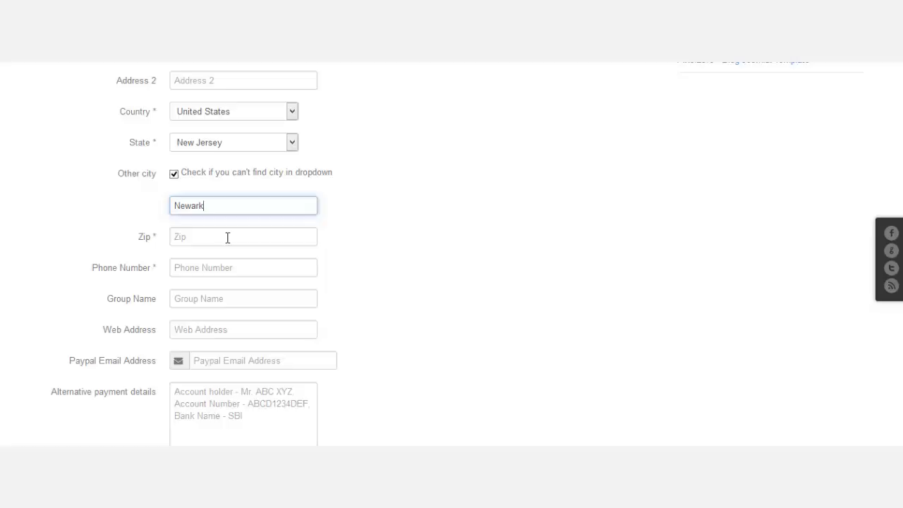
click(228, 237)
text(393930)
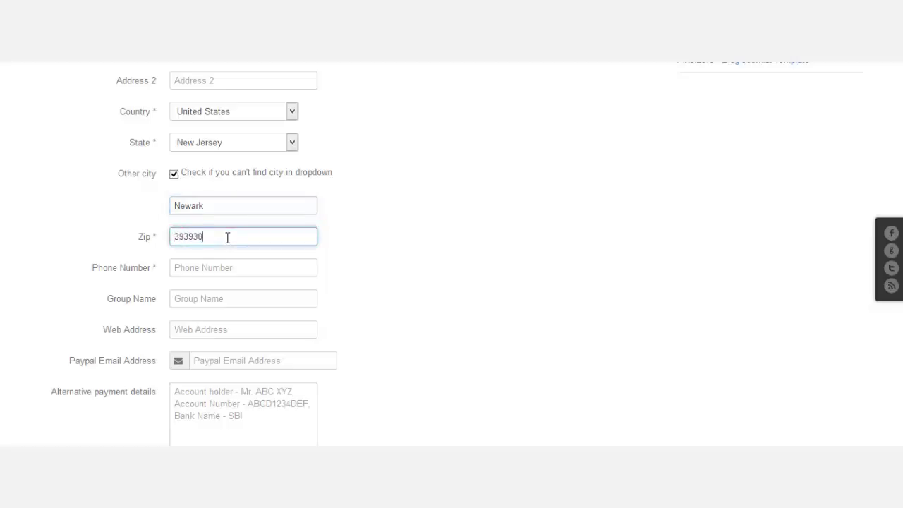
click(293, 267)
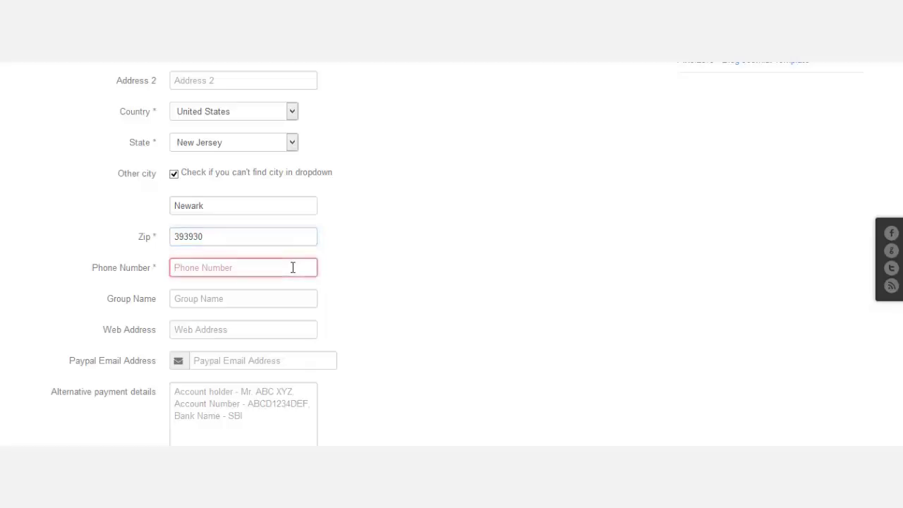
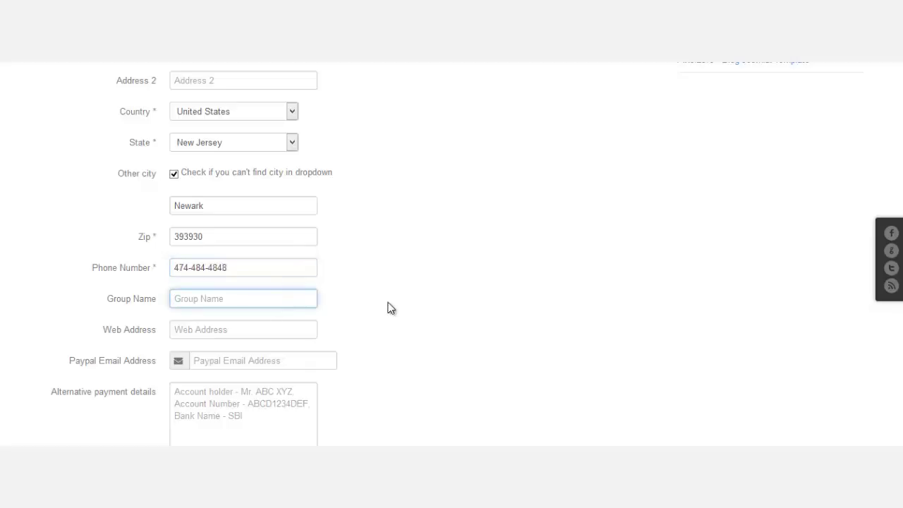
scroll(369, 271, down, 1)
click(290, 265)
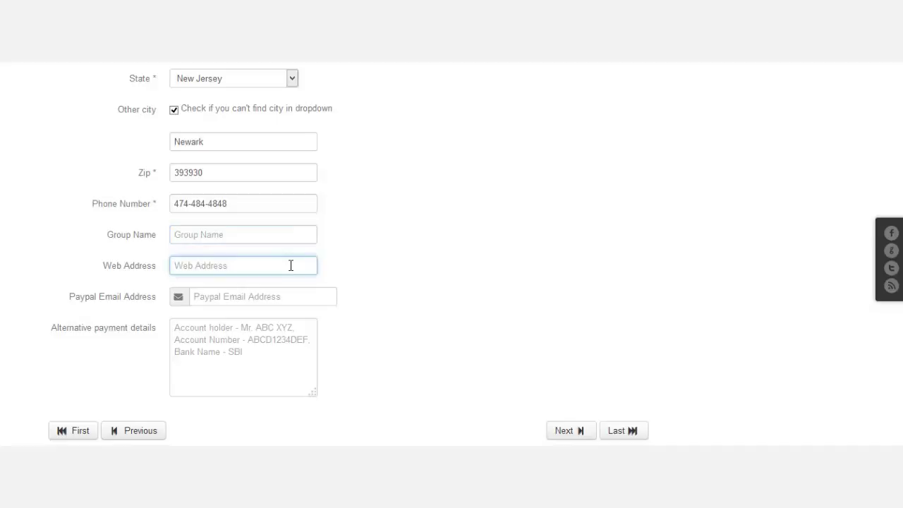
text(http://www.LearnJoomla)
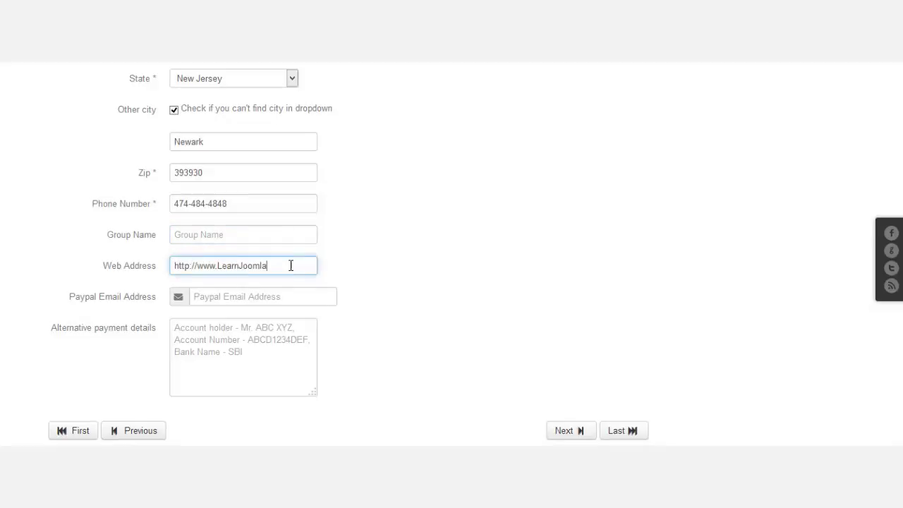
text(Fast.com)
click(281, 304)
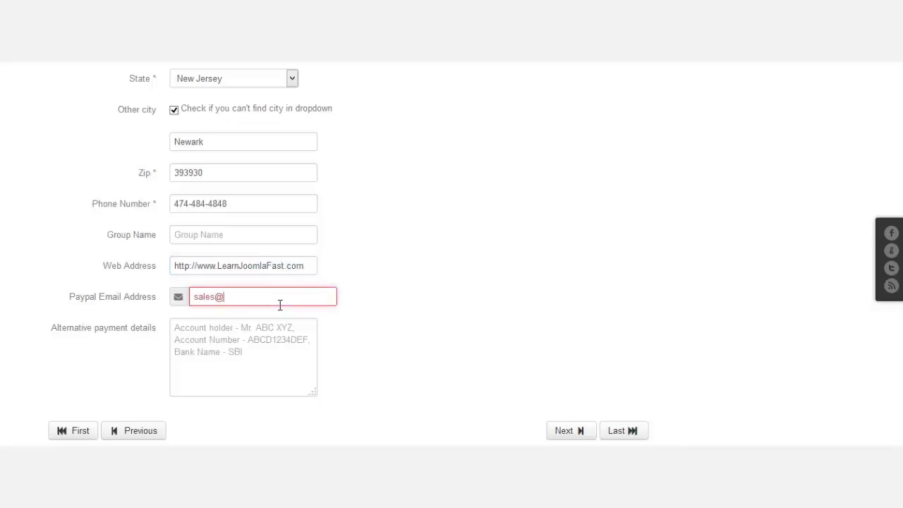
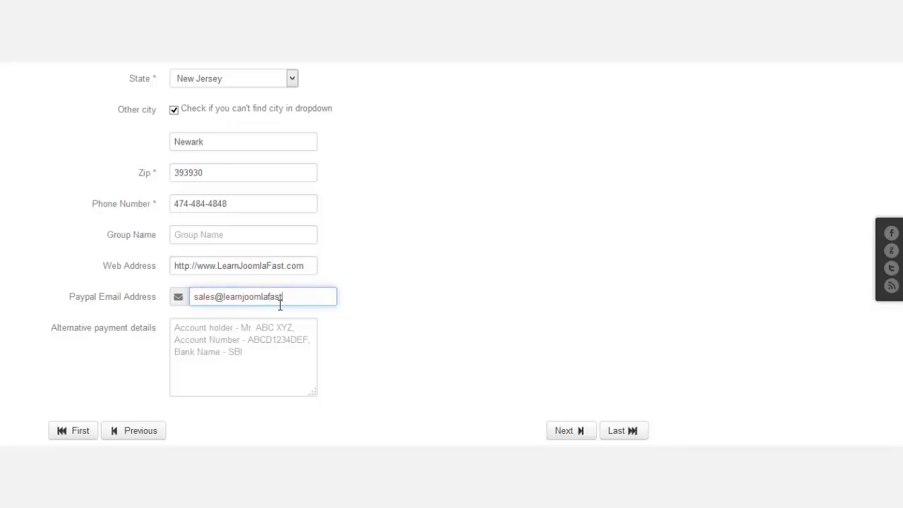
Add 'My alternative payment here' as alternative payment details and continue to Give Back Details.
click(247, 353)
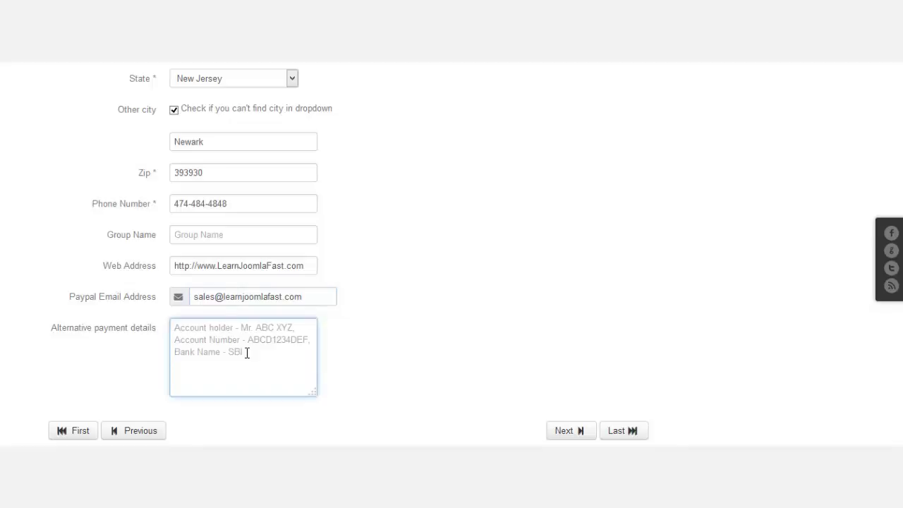
text(y)
key(BackSpace)
text(My al)
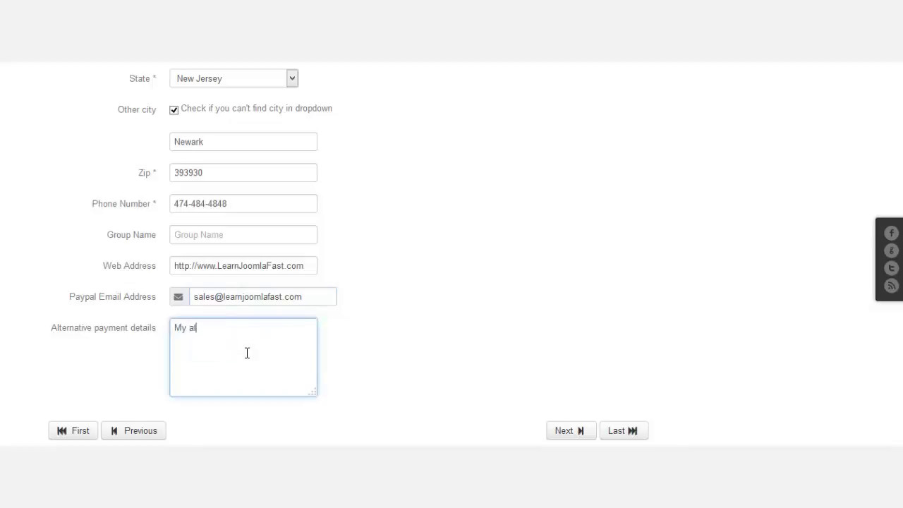
text(ternative payme)
key(BackSpace)
key(BackSpace)
key(BackSpace)
text(yment here)
scroll(504, 292, up, 5)
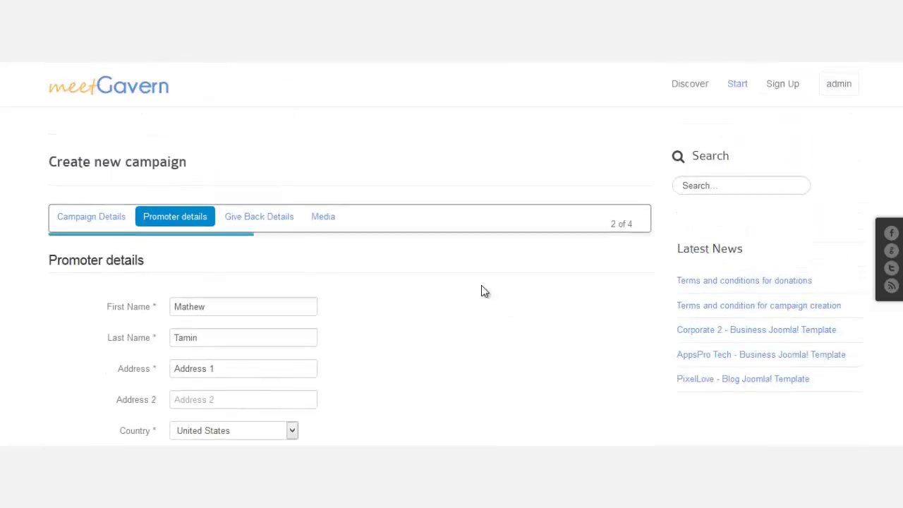
scroll(482, 288, down, 3)
scroll(466, 282, down, 5)
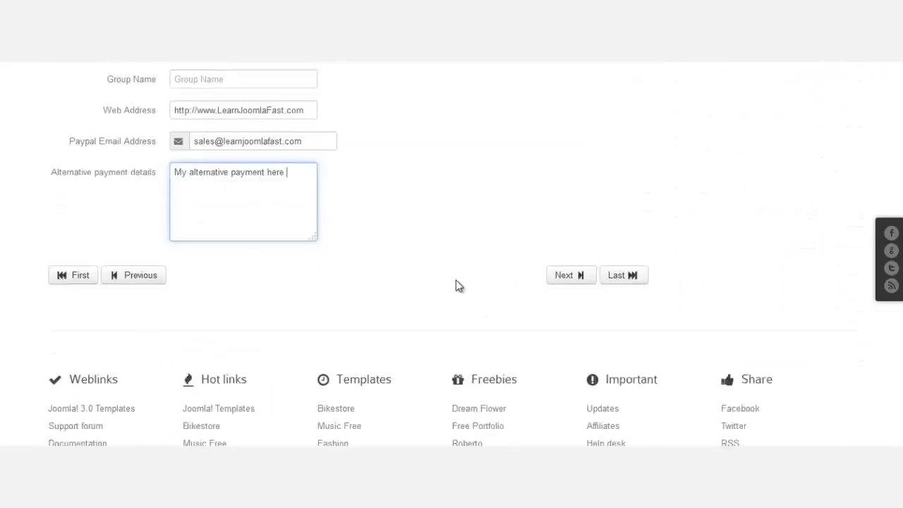
click(568, 237)
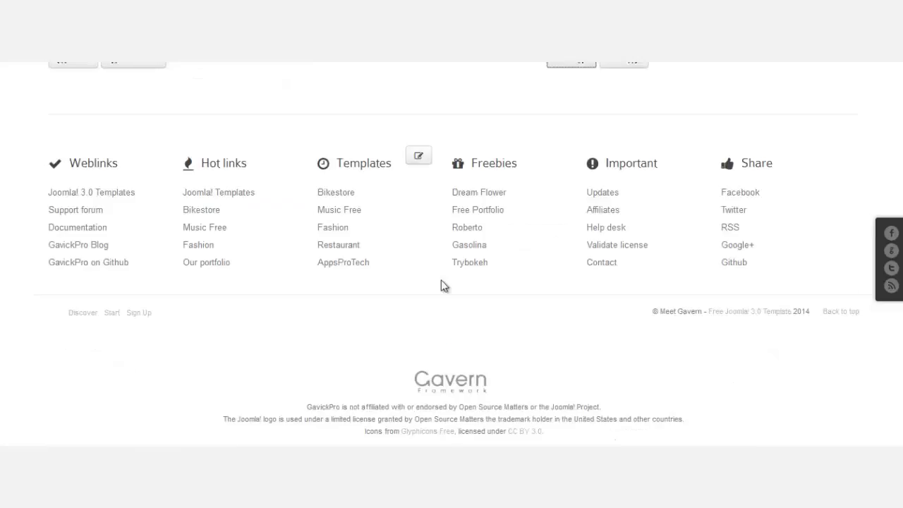
Open the XYZ project from Kickstarter's Staff Picks.
scroll(441, 280, up, 6)
scroll(427, 311, down, 2)
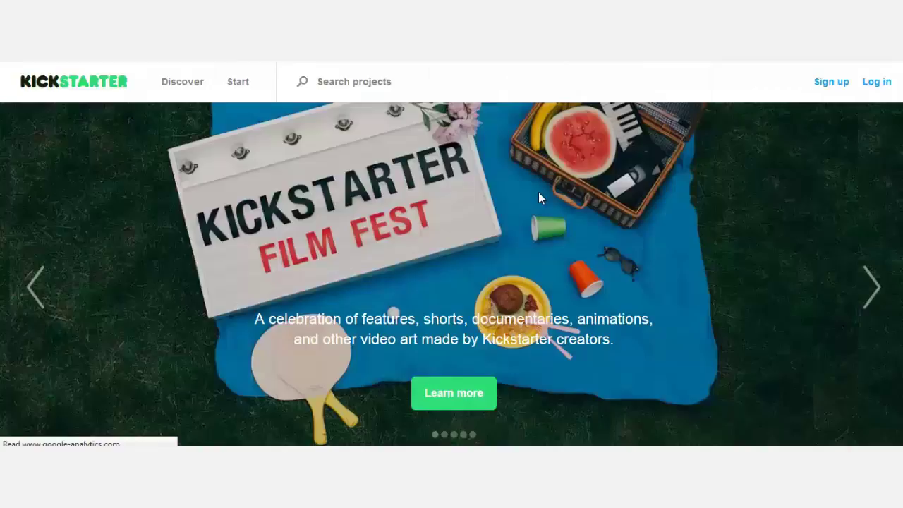
scroll(889, 141, down, 5)
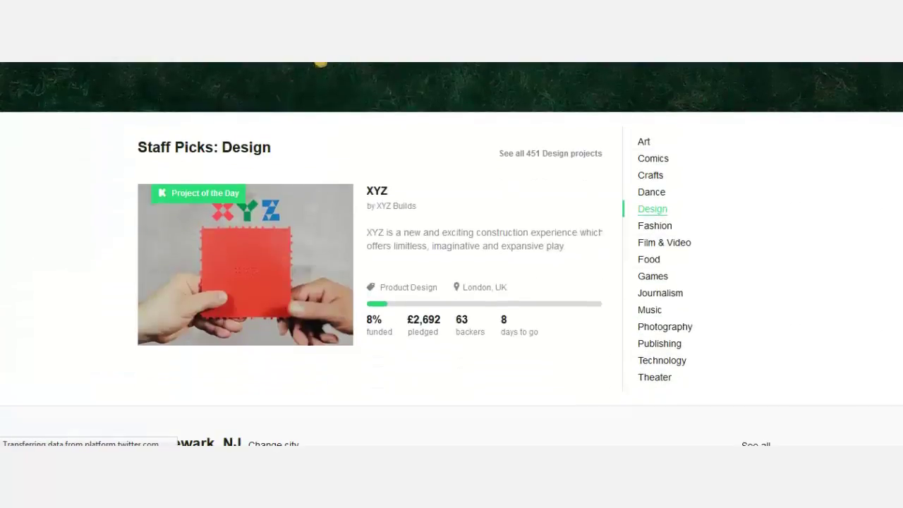
click(285, 250)
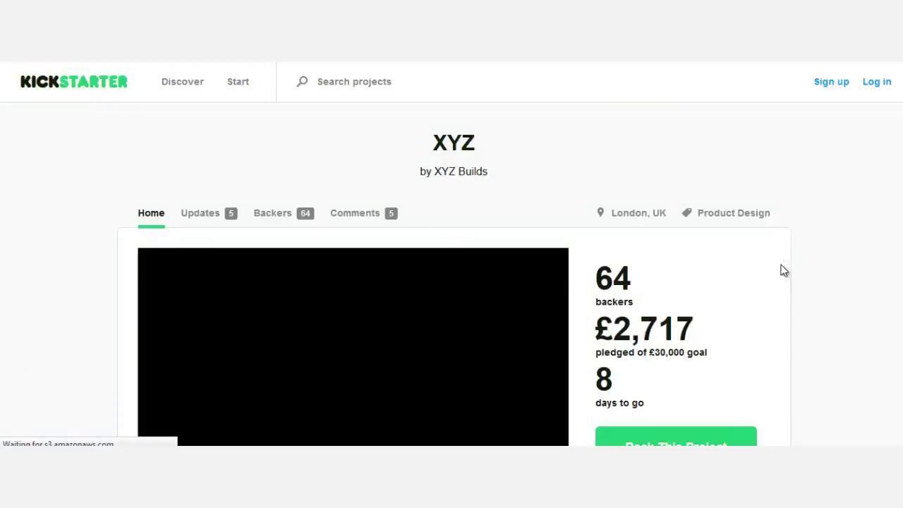
Pause the XYZ project video at 0:02 and scroll down to its pledge reward tiers.
scroll(781, 268, down, 3)
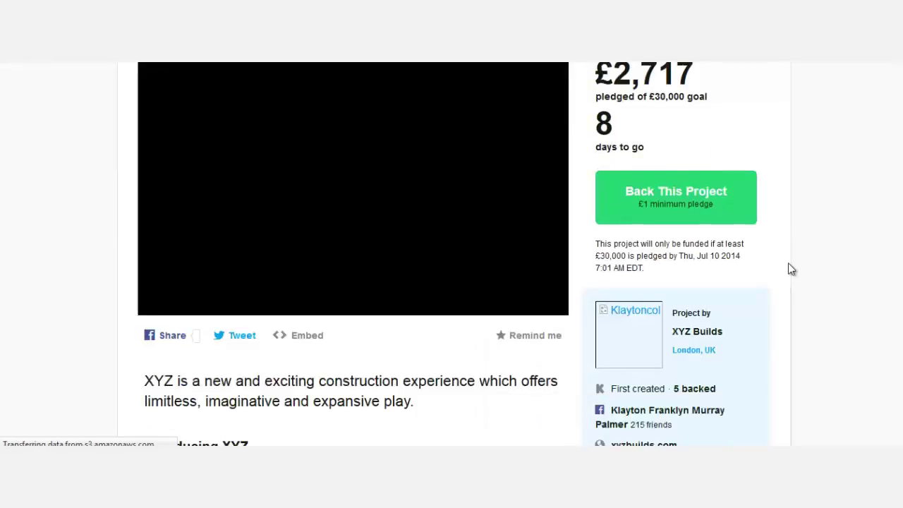
scroll(789, 265, down, 2)
scroll(790, 264, down, 1)
scroll(789, 267, down, 1)
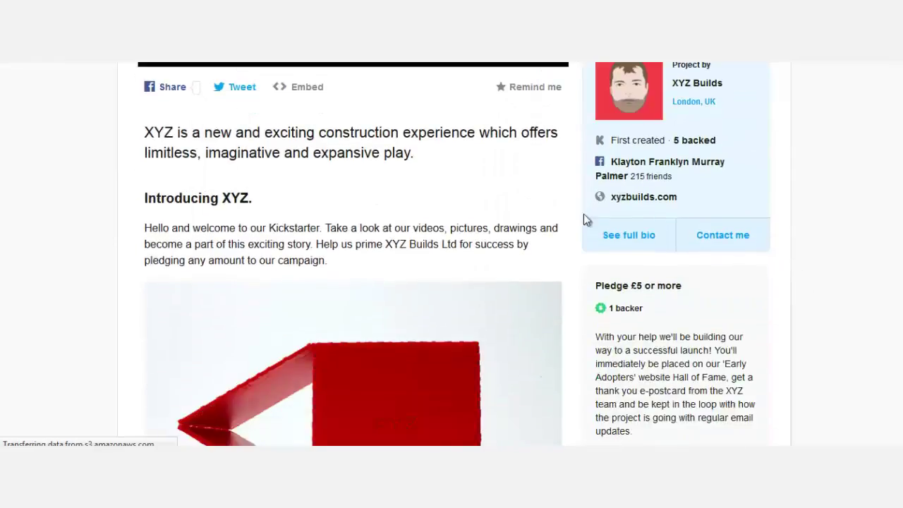
scroll(684, 268, up, 4)
click(174, 290)
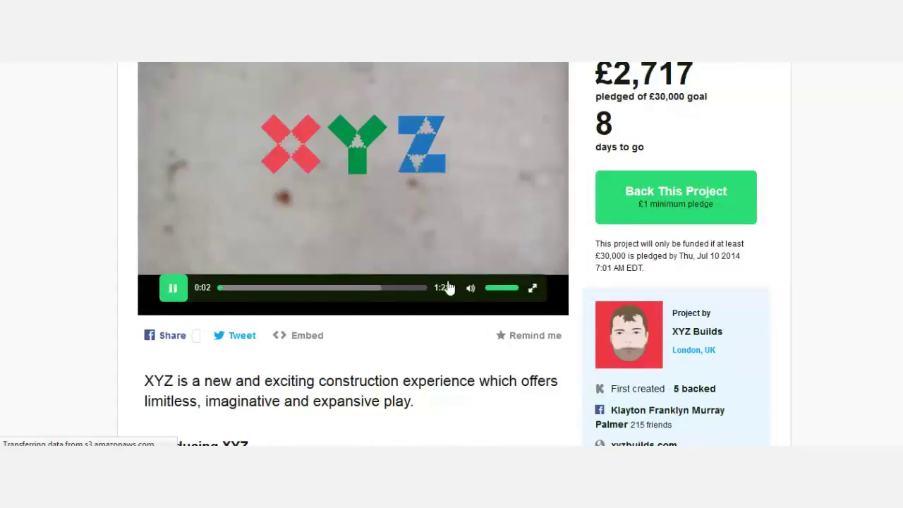
scroll(851, 151, down, 10)
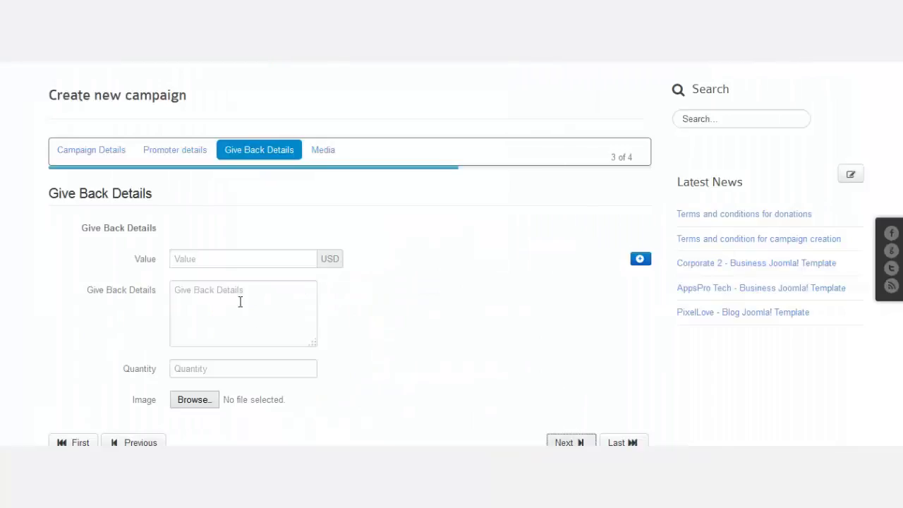
Give the first reward a 5 USD value and a quick thank-you message as its details.
click(228, 263)
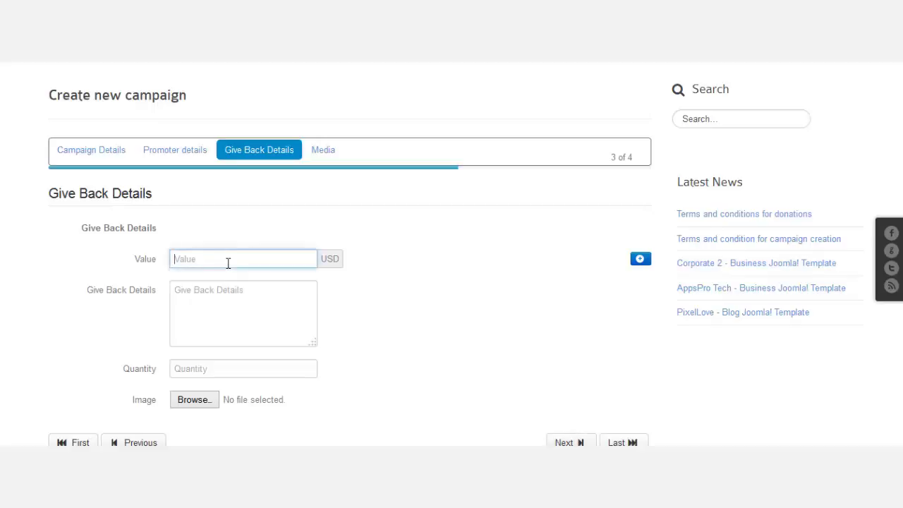
text(5)
click(250, 309)
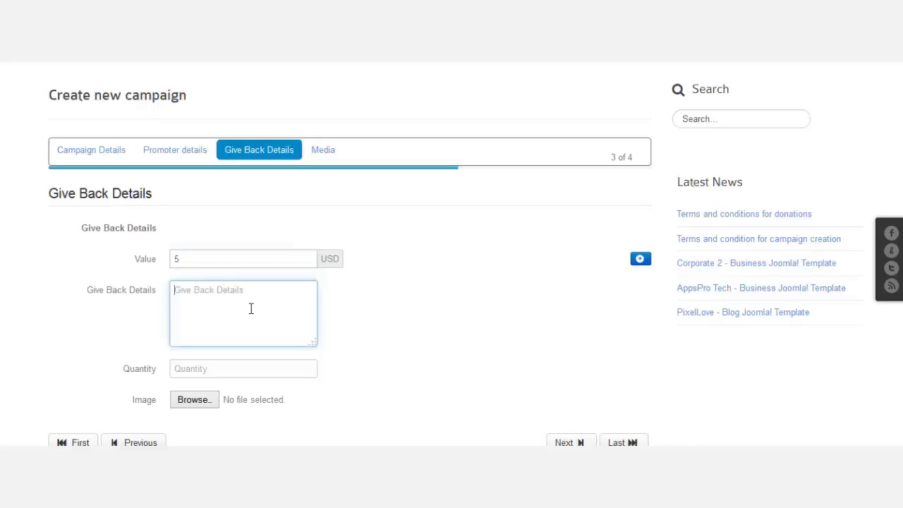
text(A quick thank you message)
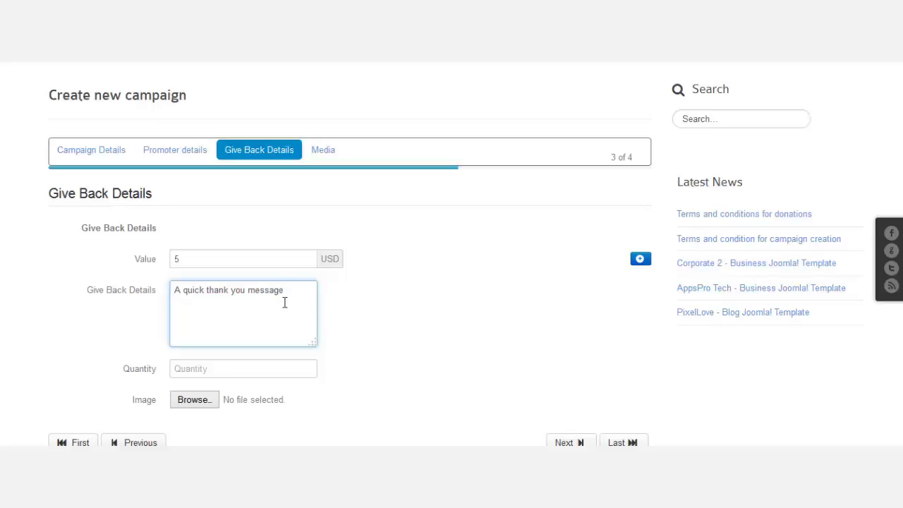
Scroll through the XYZ project's £10–£25 pledge tiers on Kickstarter.
scroll(433, 298, down, 2)
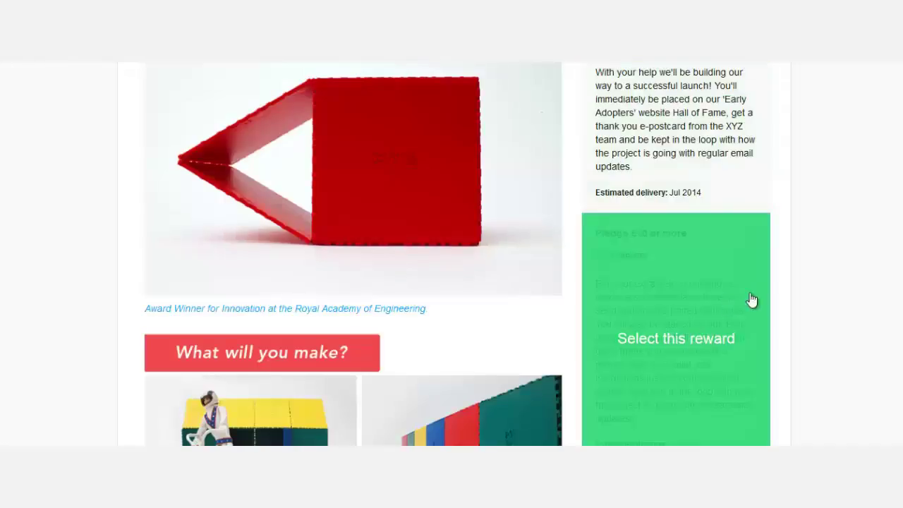
scroll(856, 229, down, 5)
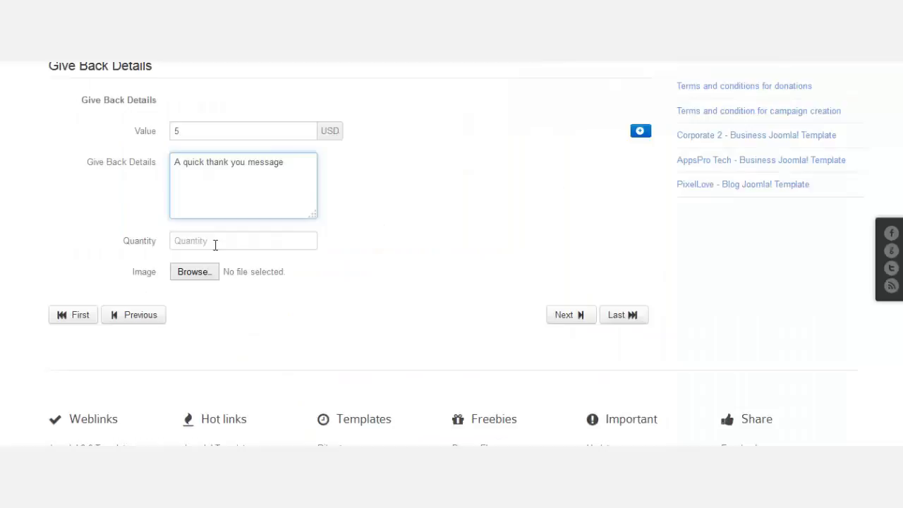
Set the first reward's quantity to 50.
click(214, 244)
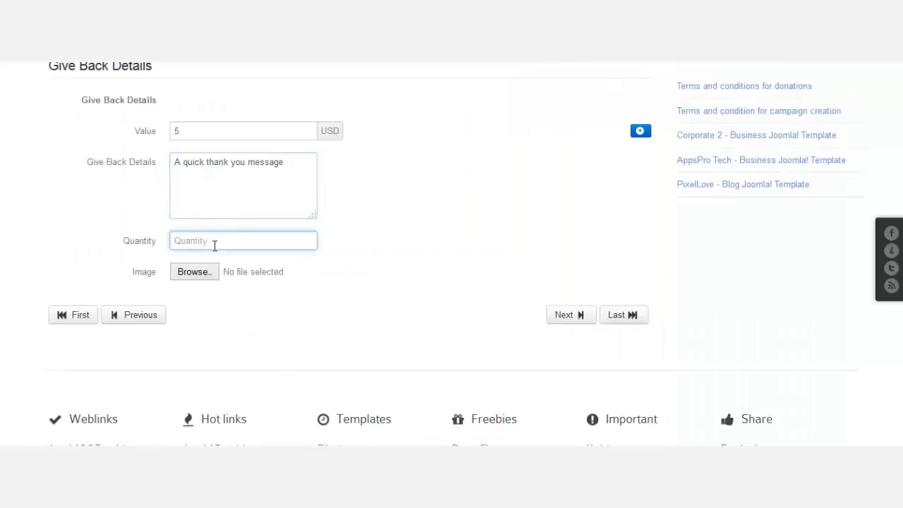
text(50)
scroll(181, 192, up, 1)
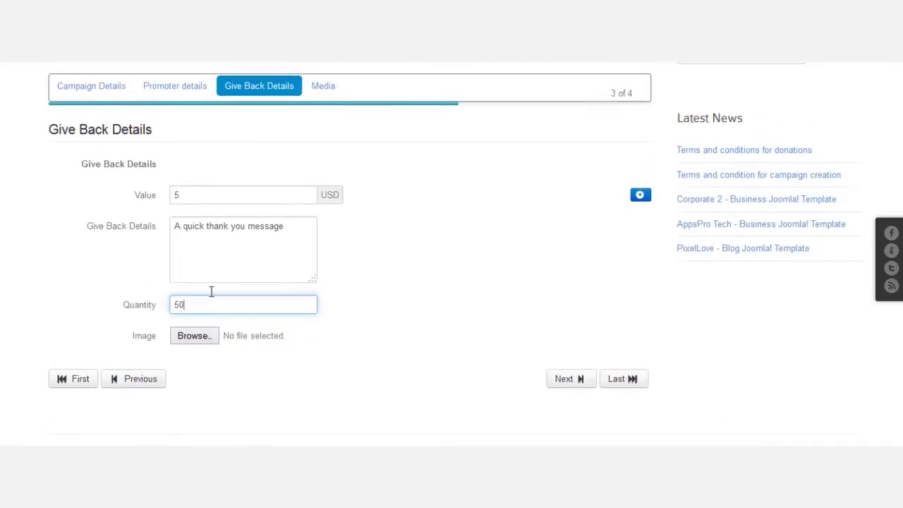
Add a second reward: 10 USD, 'More good stuff, man!', quantity 100.
click(641, 196)
scroll(492, 276, down, 1)
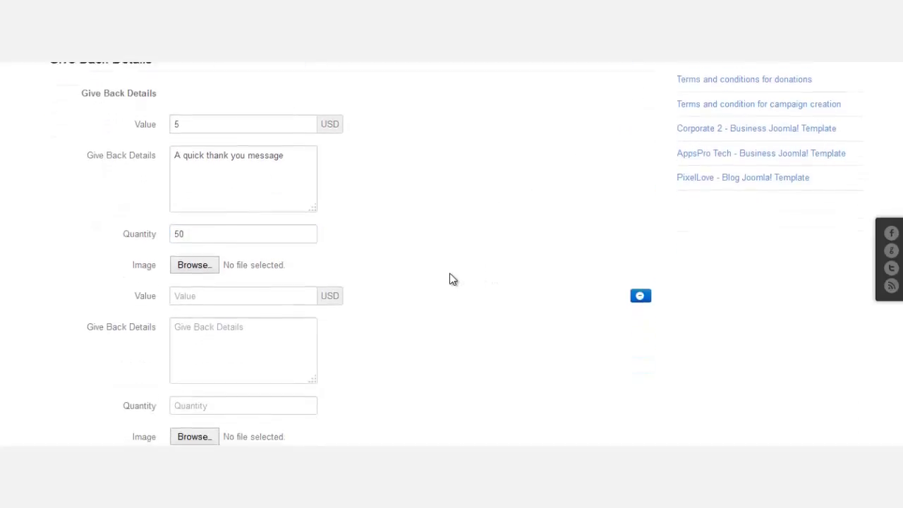
scroll(453, 280, down, 2)
click(249, 175)
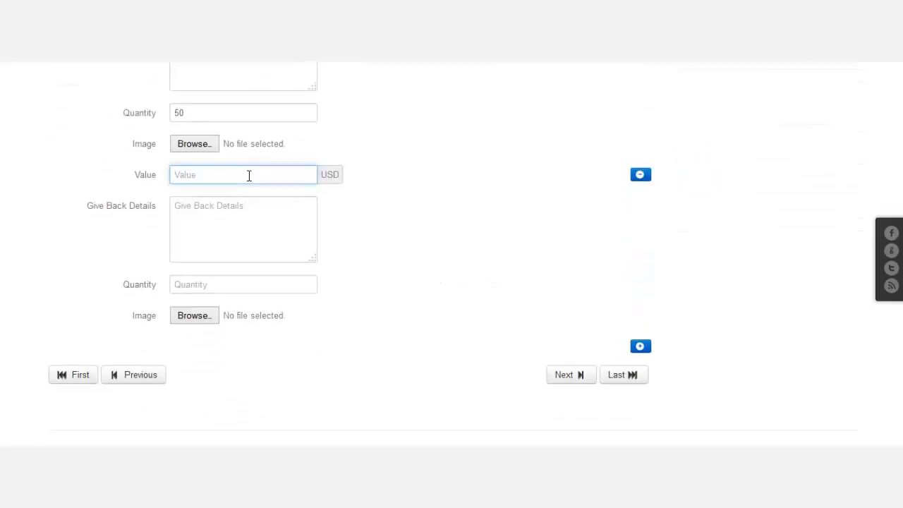
text(10)
click(220, 216)
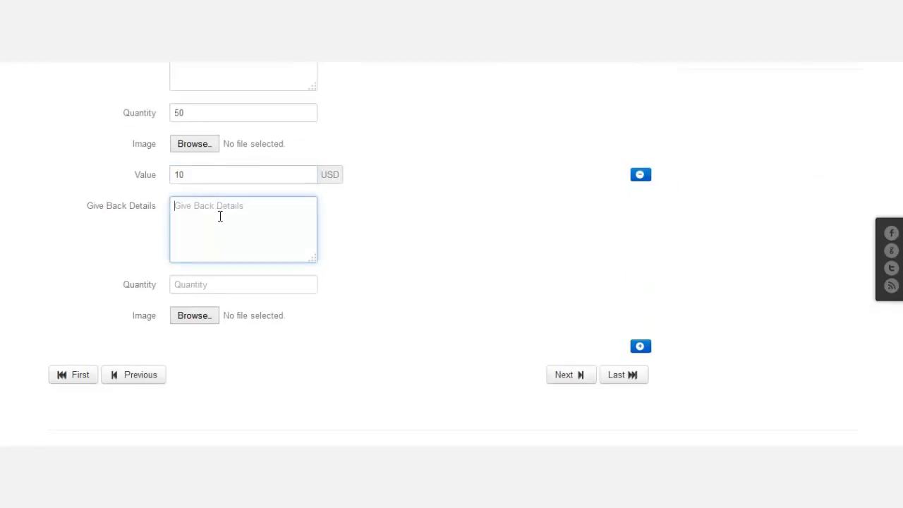
text(More good stuff, man!)
click(252, 283)
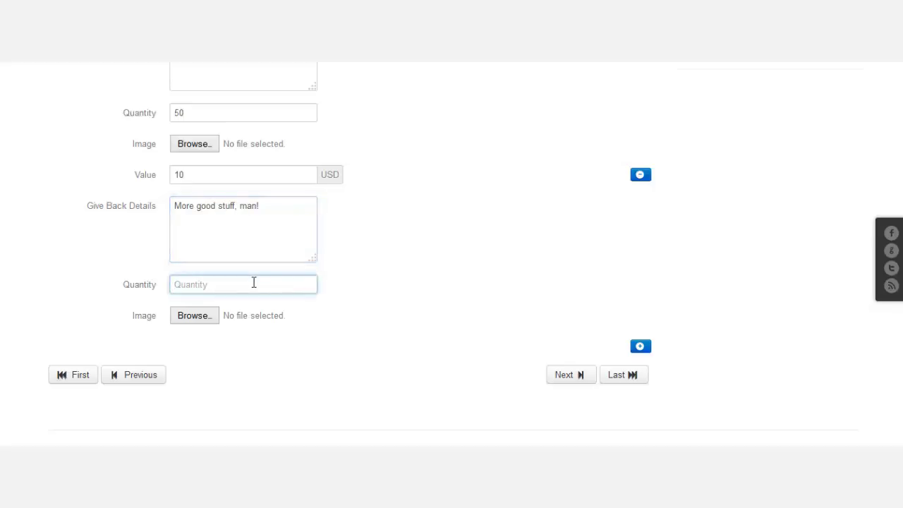
text(100)
scroll(706, 314, down, 3)
Add a third reward of 100 USD, 'You're the best!', quantity 20, plus an empty fourth row.
click(641, 219)
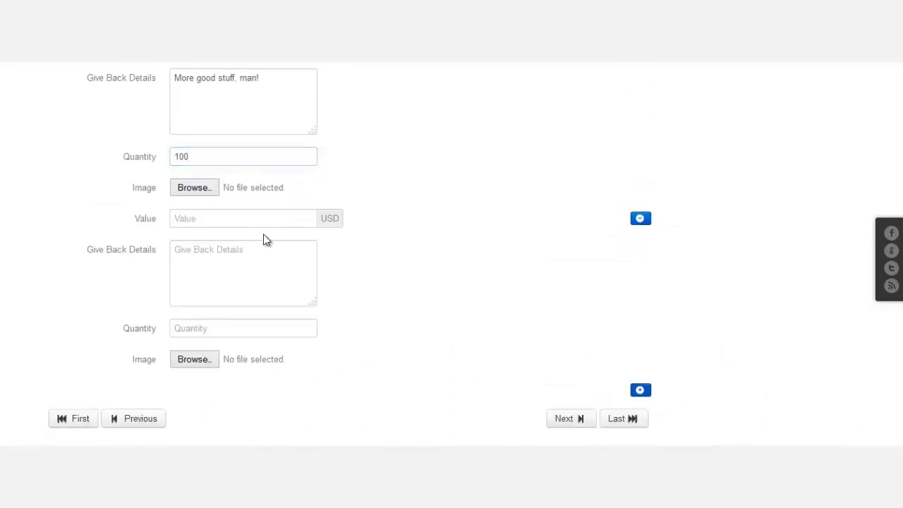
click(256, 218)
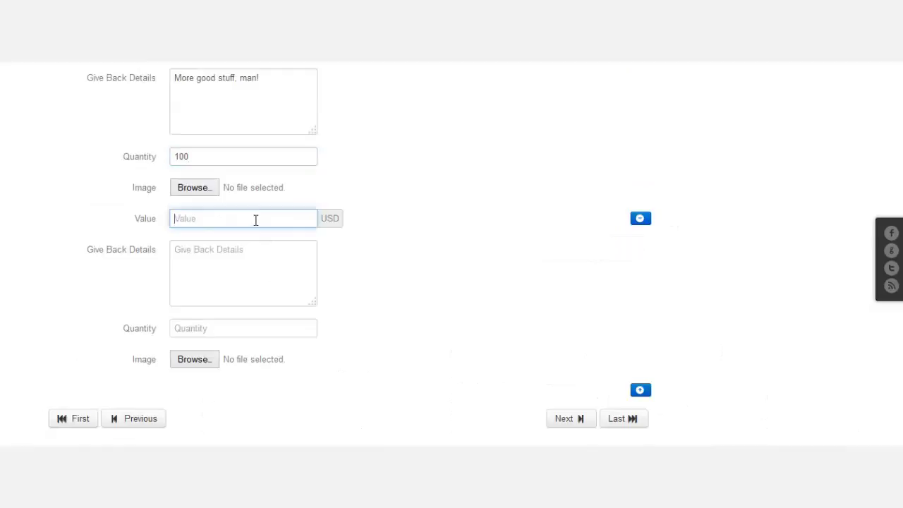
text(100)
click(258, 285)
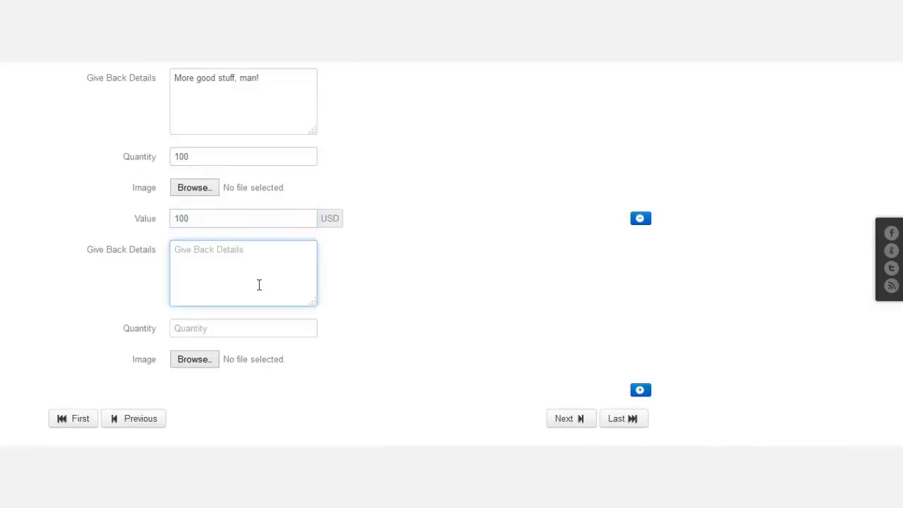
text(You're the best!)
click(259, 328)
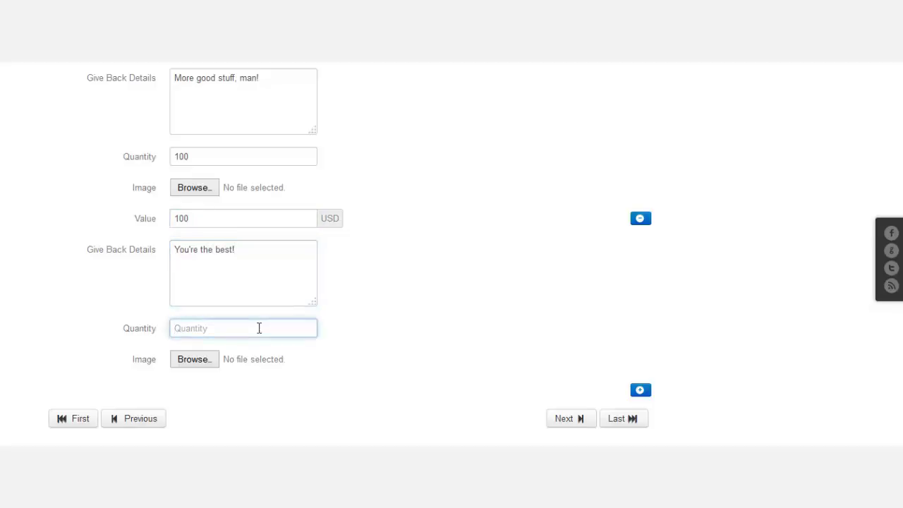
text(20)
click(642, 392)
Fill the fourth reward: 1000 USD, 'Jump on my head!', quantity 15.
scroll(409, 267, down, 3)
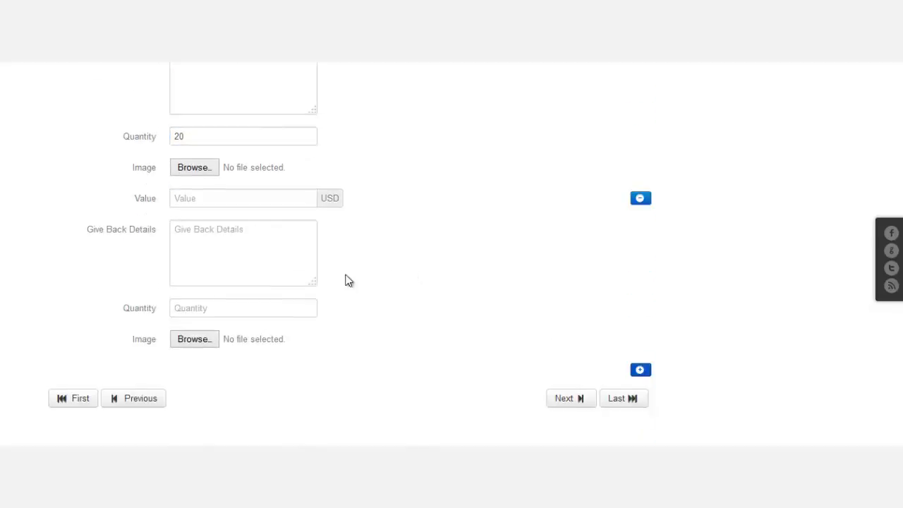
click(247, 207)
text(1000)
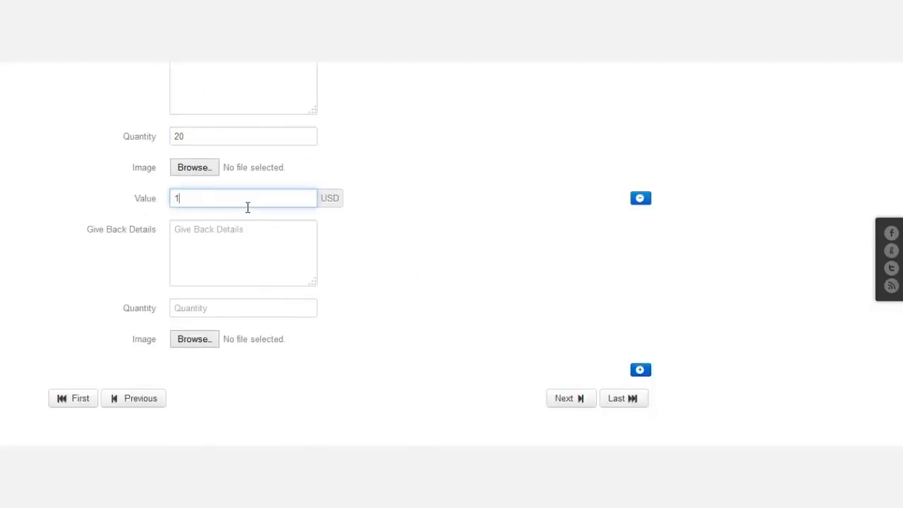
click(242, 246)
text(Jump)
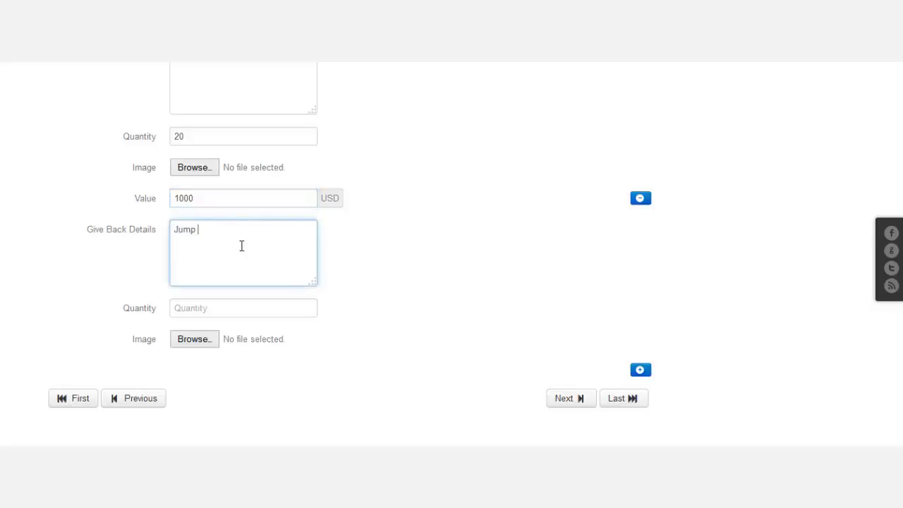
text( on my head!)
click(220, 306)
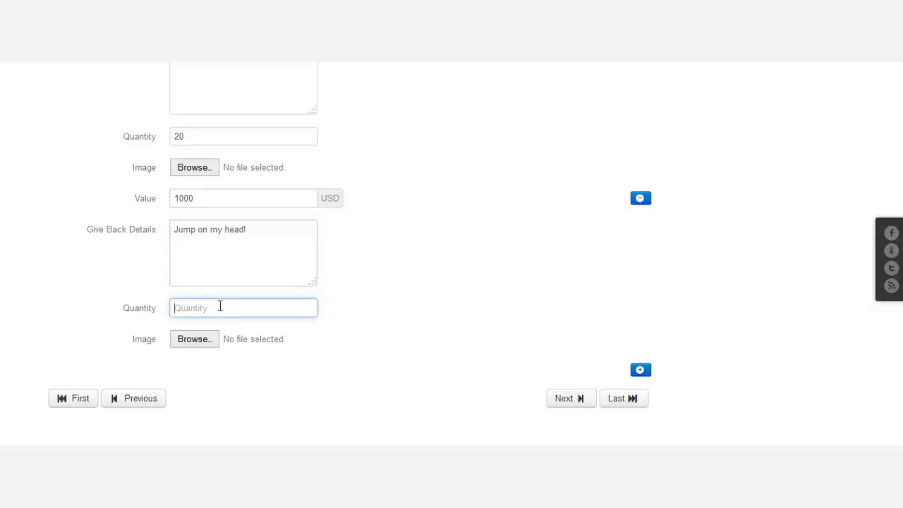
text(15)
Add a fifth reward: 3000 USD, 'Walk like a chicken!', quantity 3.
click(640, 370)
scroll(235, 325, down, 1)
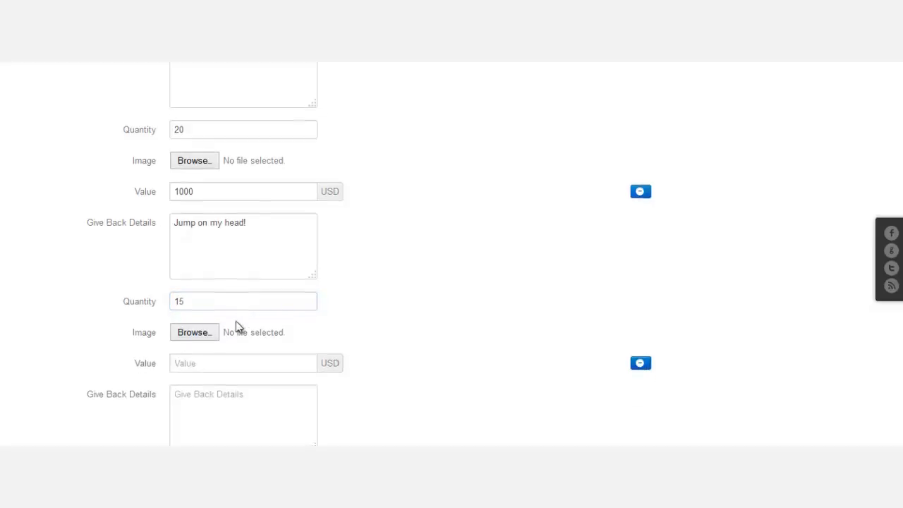
scroll(235, 321, down, 1)
click(235, 305)
text(3000)
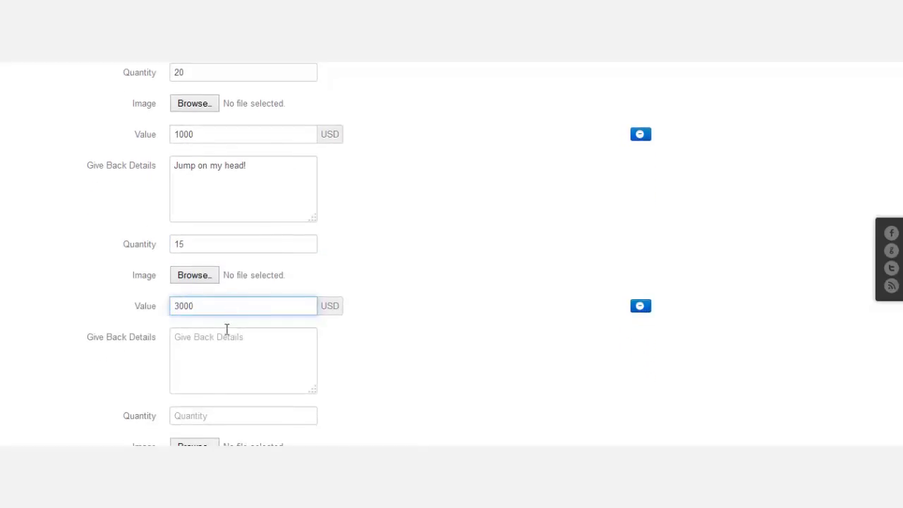
click(225, 346)
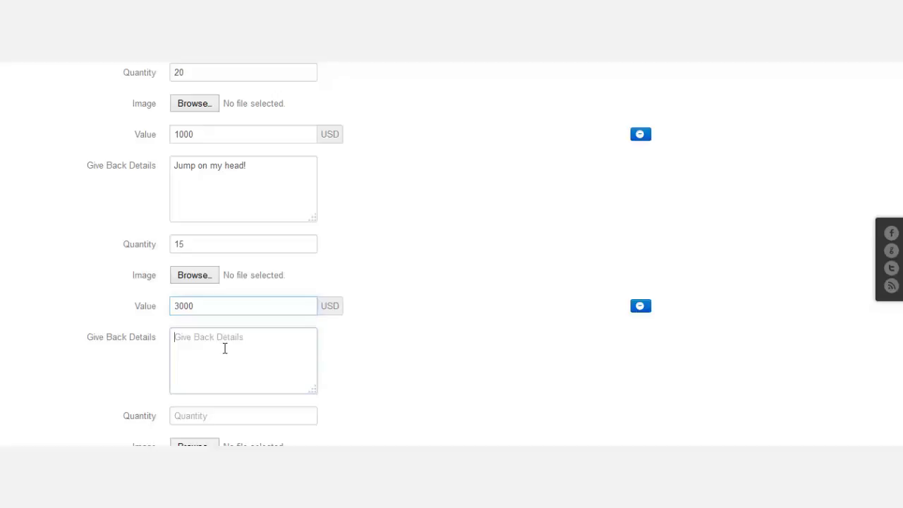
text(Walk like)
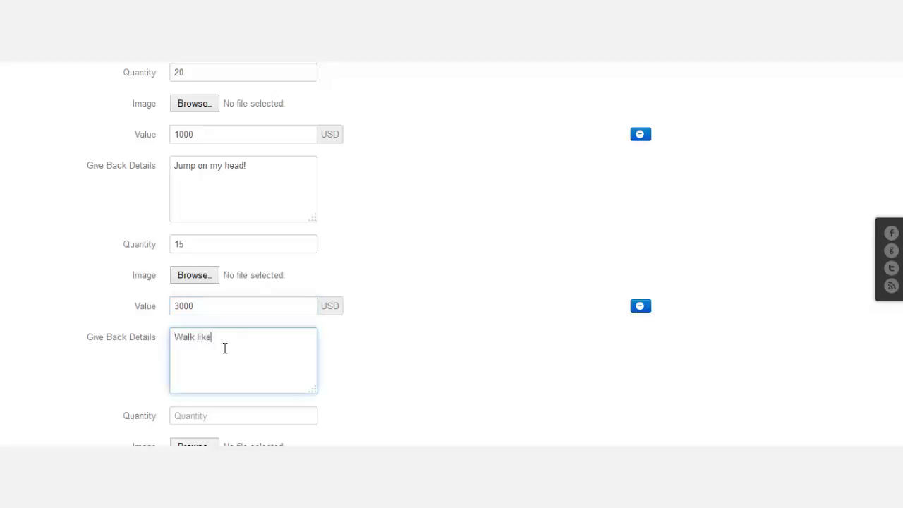
text( a ho)
text(icken)
text(!)
scroll(283, 339, down, 2)
click(265, 288)
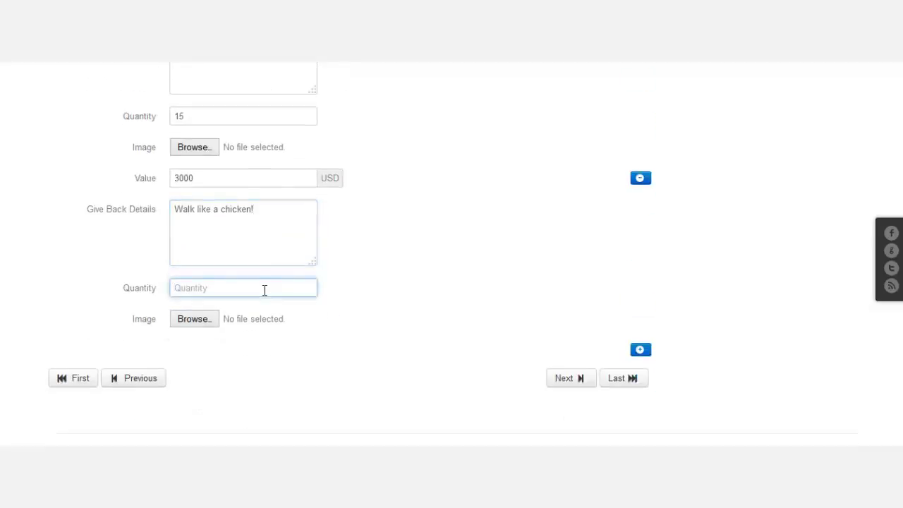
text(3)
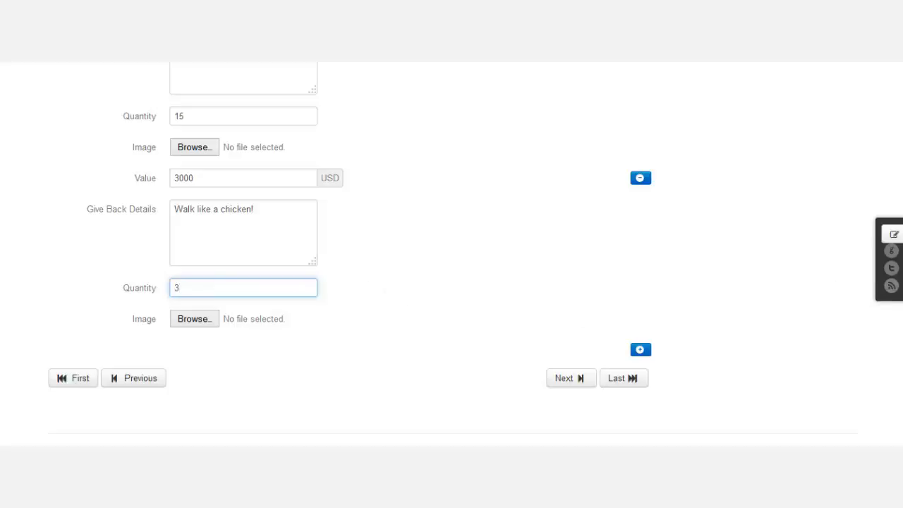
Review the five rewards and advance the campaign form to Media, step 4 of 4.
scroll(898, 184, up, 6)
scroll(898, 184, up, 2)
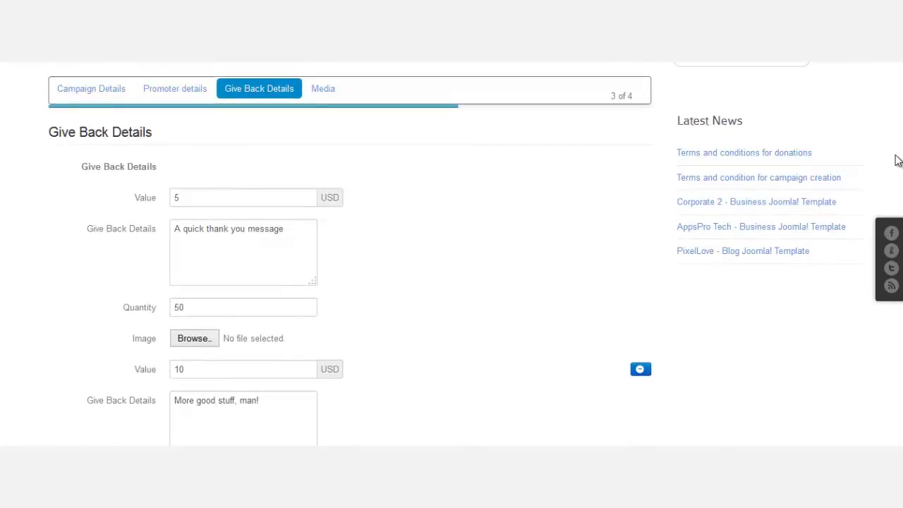
scroll(451, 254, down, 1)
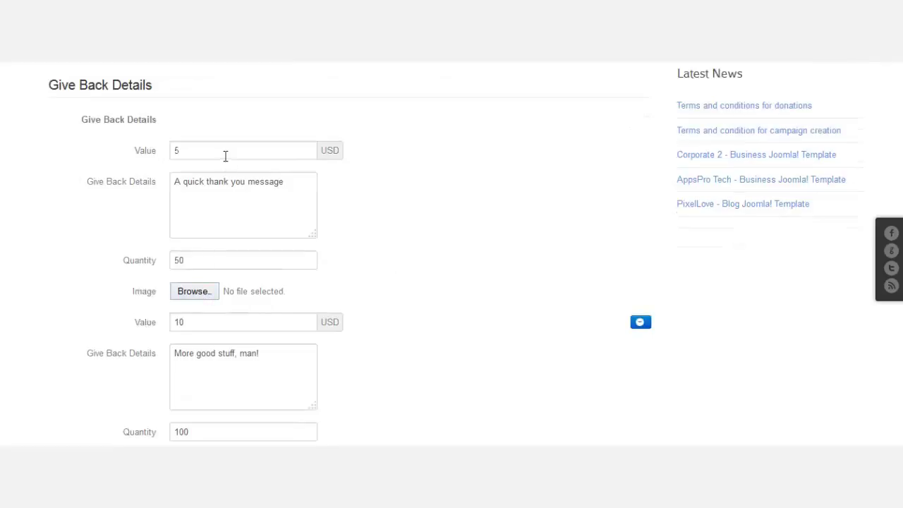
scroll(893, 233, down, 5)
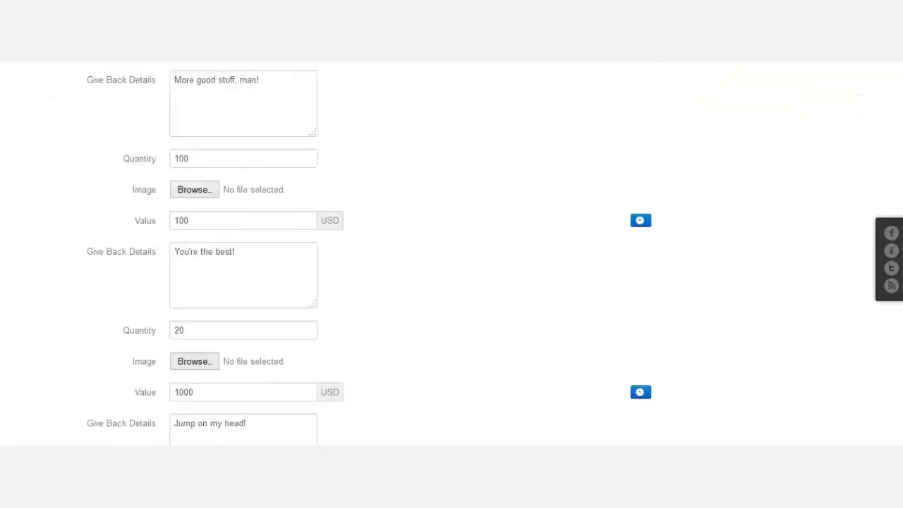
text(3)
scroll(452, 254, down, 1)
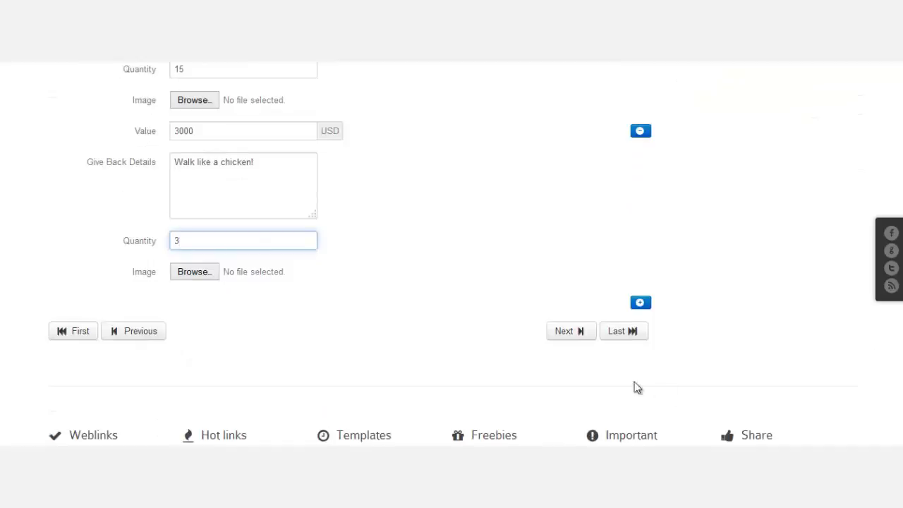
click(569, 332)
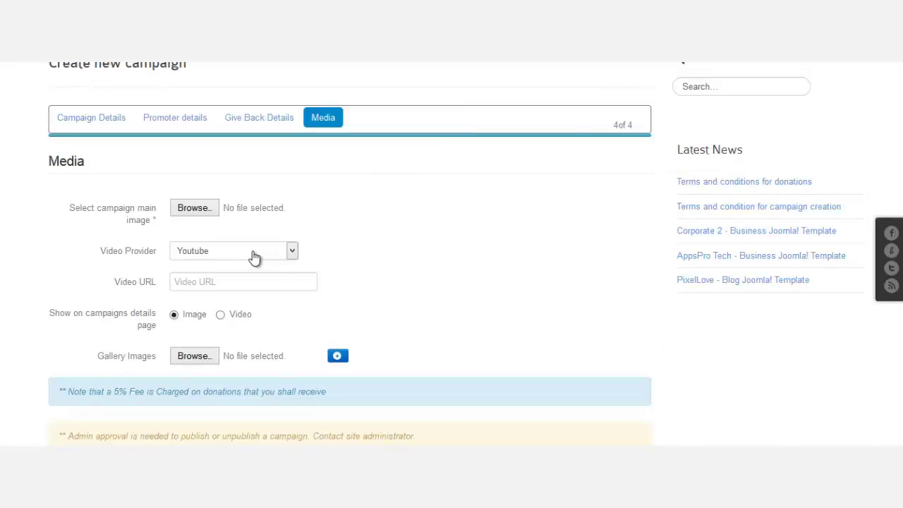
Keep YouTube as video provider, paste the video link into Video URL, and browse for the main image.
click(252, 256)
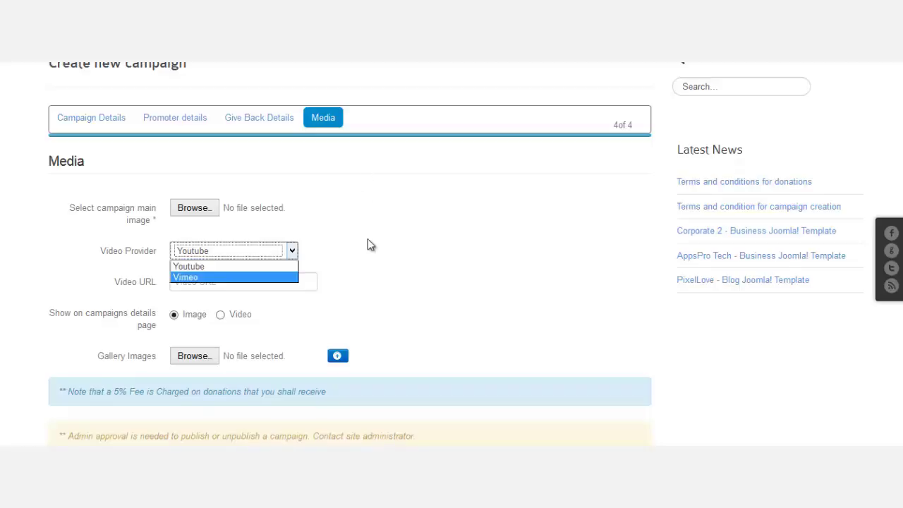
click(276, 283)
click(277, 283)
text(https://www.youtube.com/watch?v=ewTxacdeTwU)
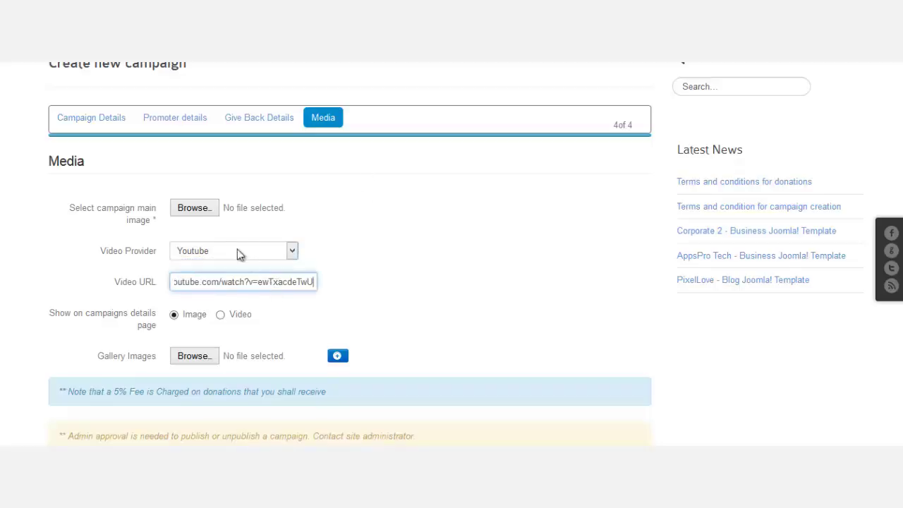
click(203, 211)
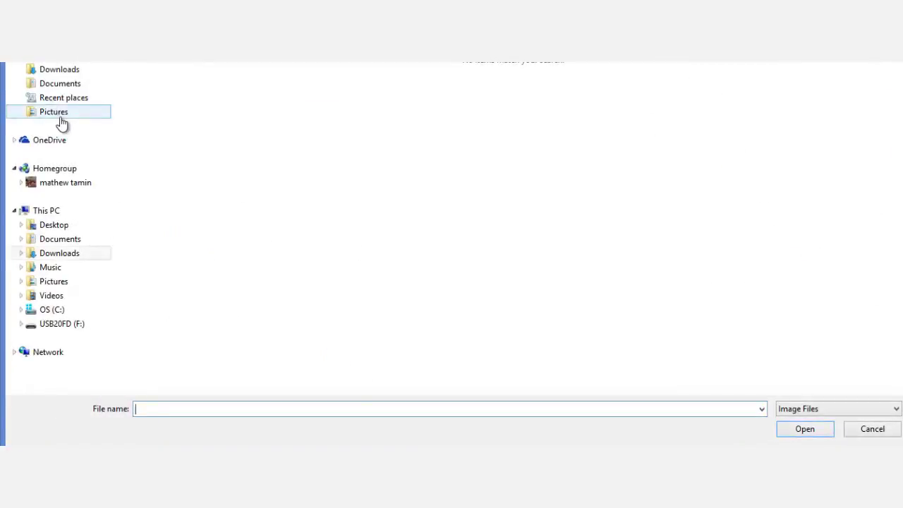
Pick 1.jpg from Pictures > LearnJoomla as the campaign main image, then browse for a gallery image.
click(60, 115)
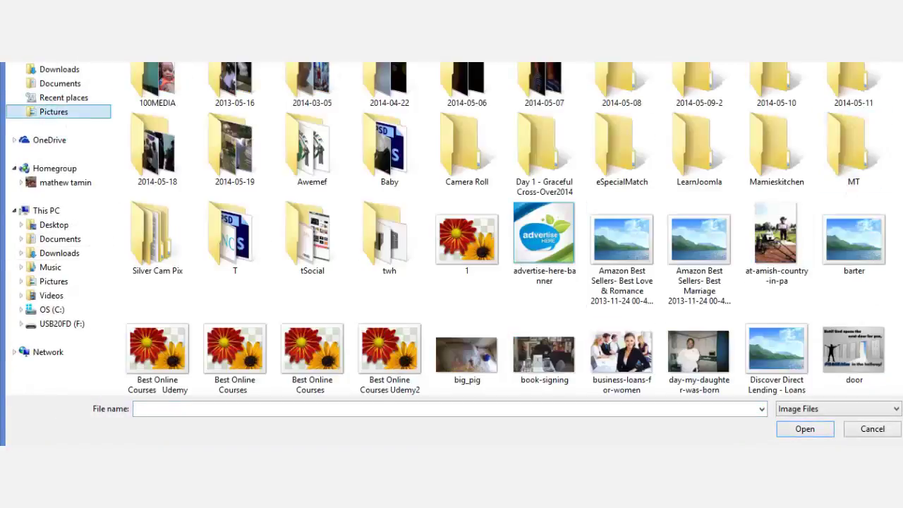
scroll(812, 155, down, 2)
scroll(776, 124, down, 5)
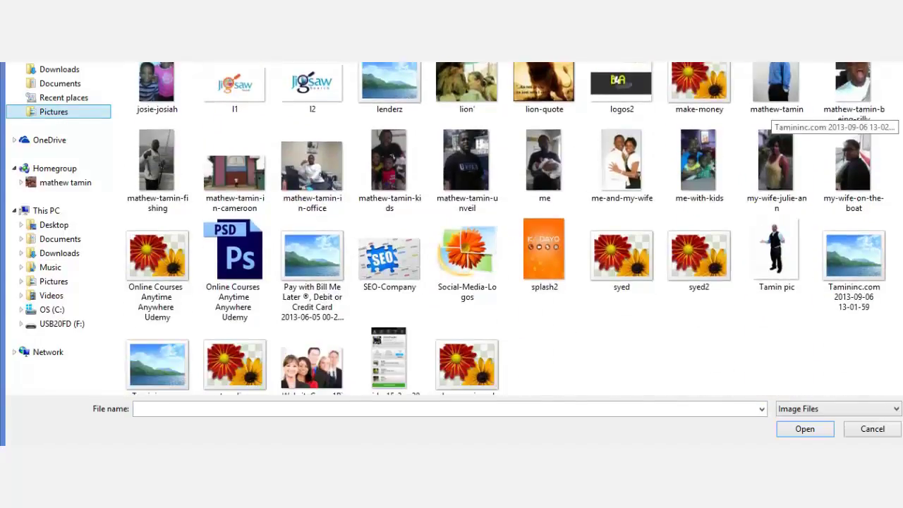
scroll(777, 124, up, 7)
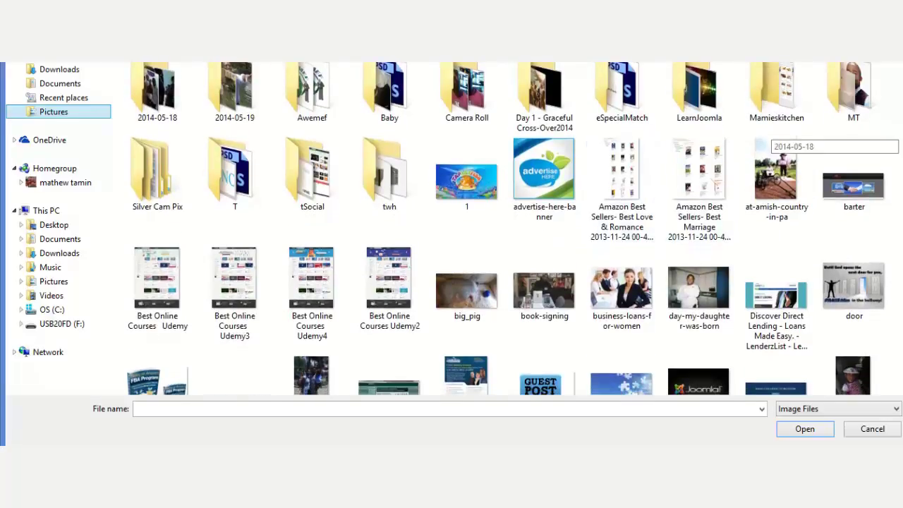
scroll(776, 137, down, 2)
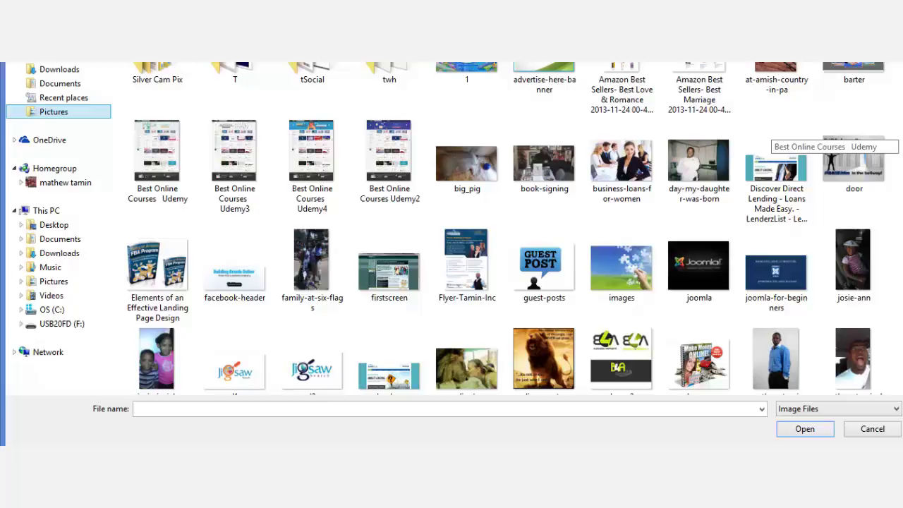
scroll(777, 138, down, 5)
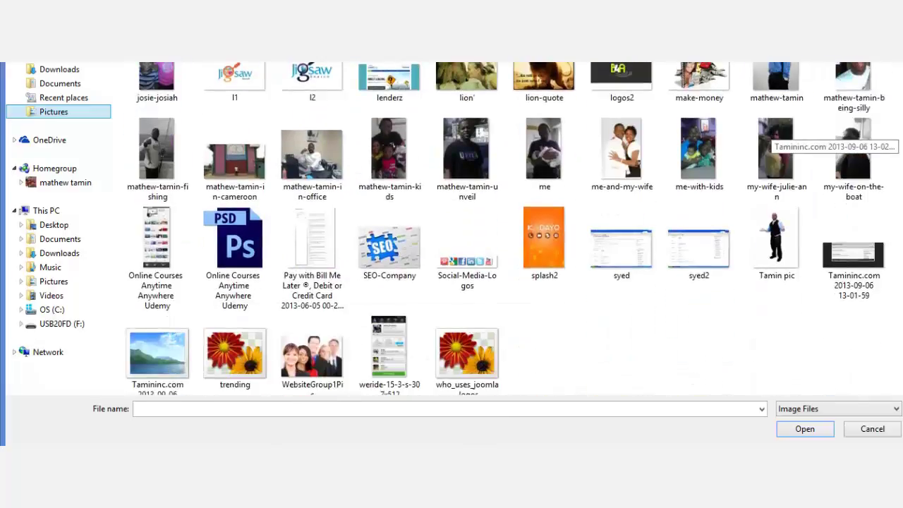
scroll(776, 138, up, 10)
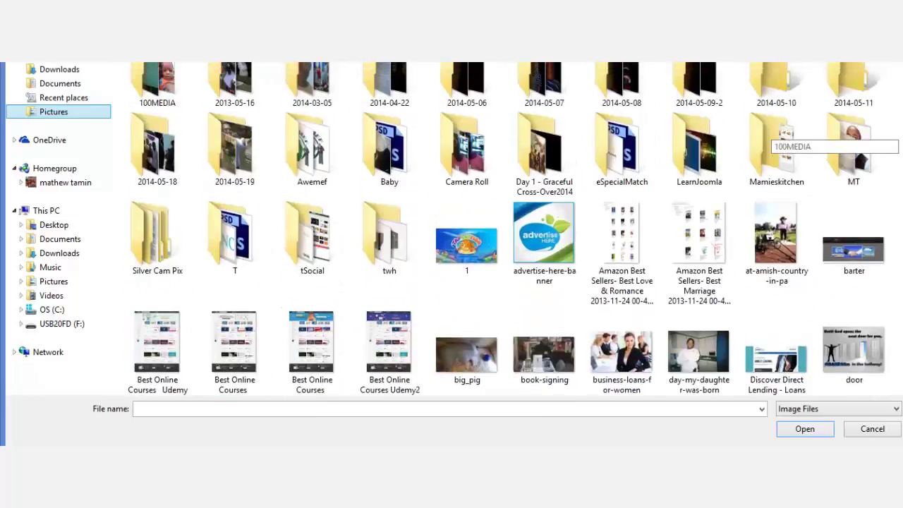
double_click(713, 165)
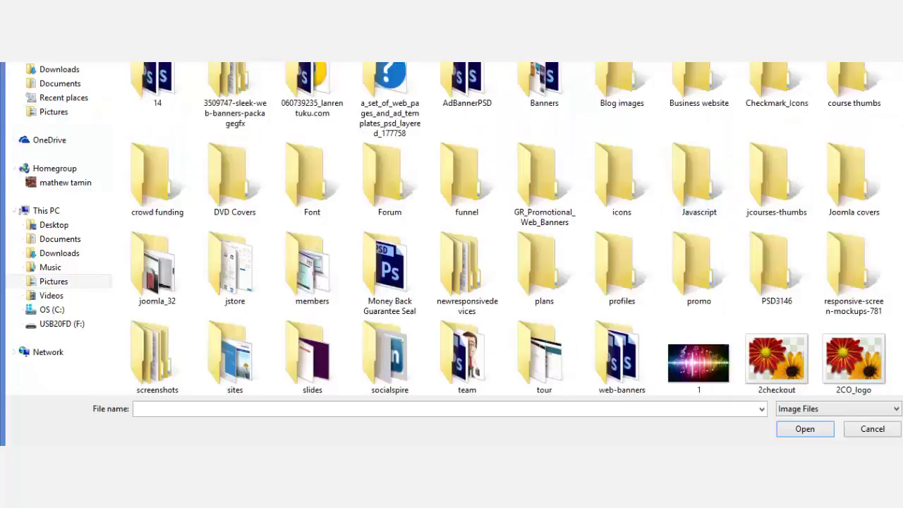
scroll(698, 212, down, 3)
click(698, 145)
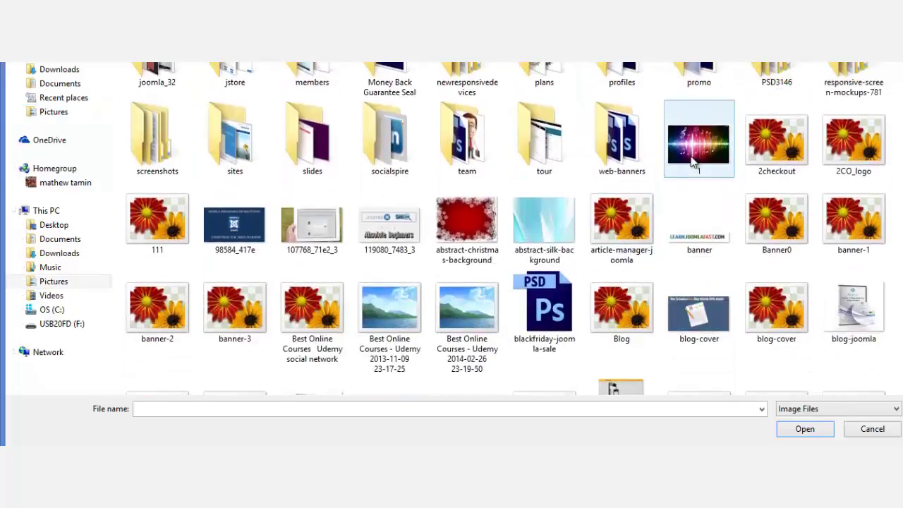
key(Return)
scroll(452, 238, down, 2)
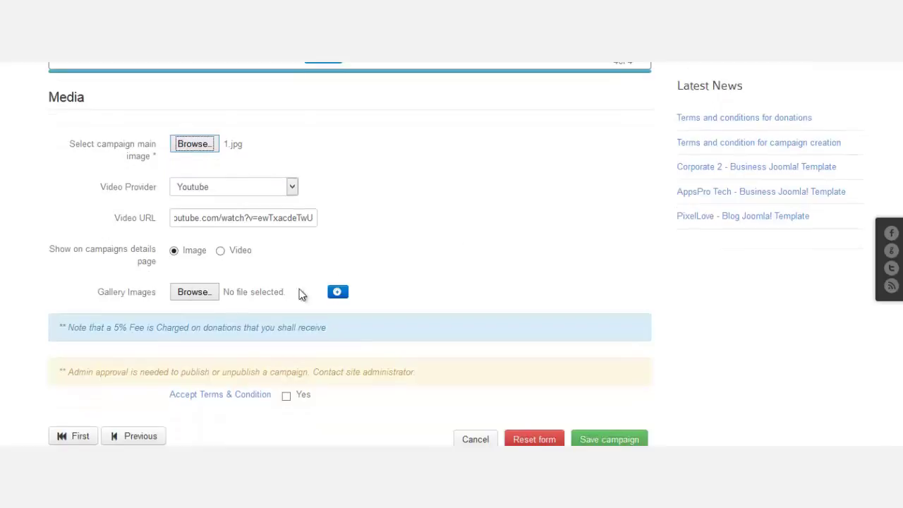
click(194, 291)
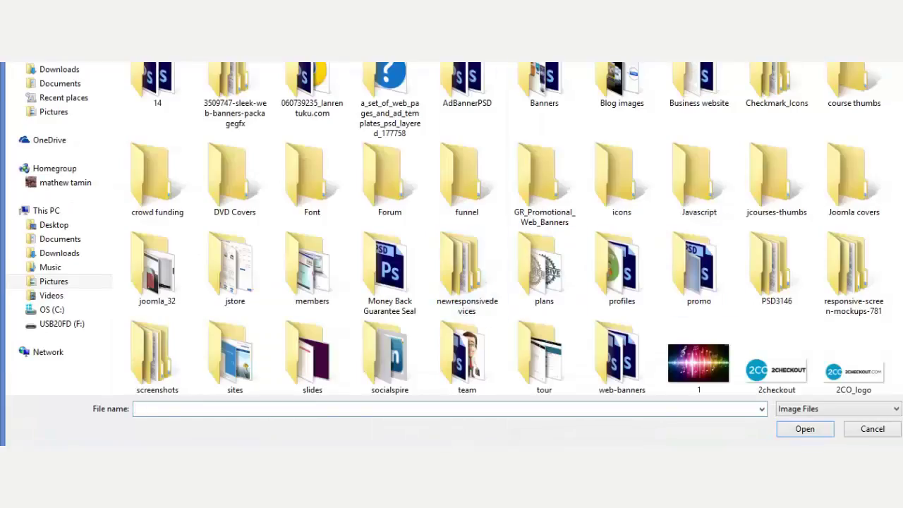
Add business-page-joomla.jpg, joomla-blog-website.jpg and joomla-for-beginners-course.jpg as the three gallery images.
scroll(501, 246, down, 5)
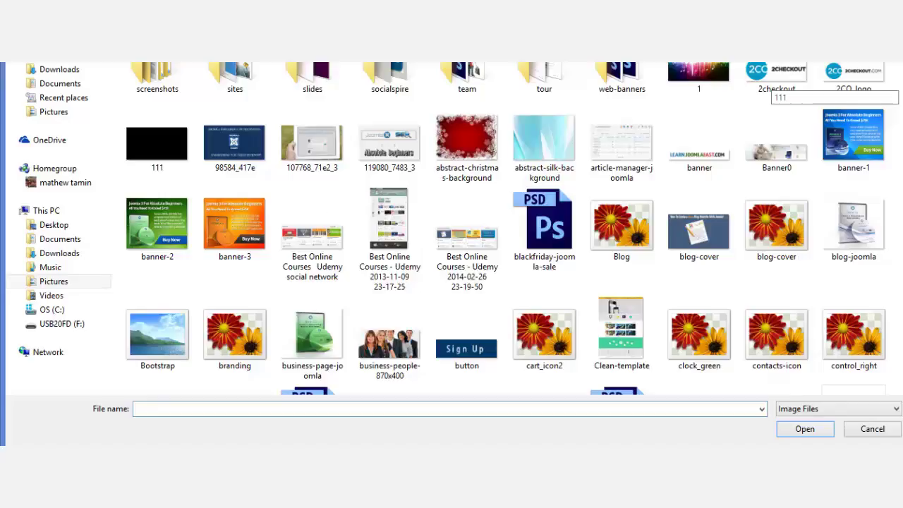
scroll(502, 247, down, 1)
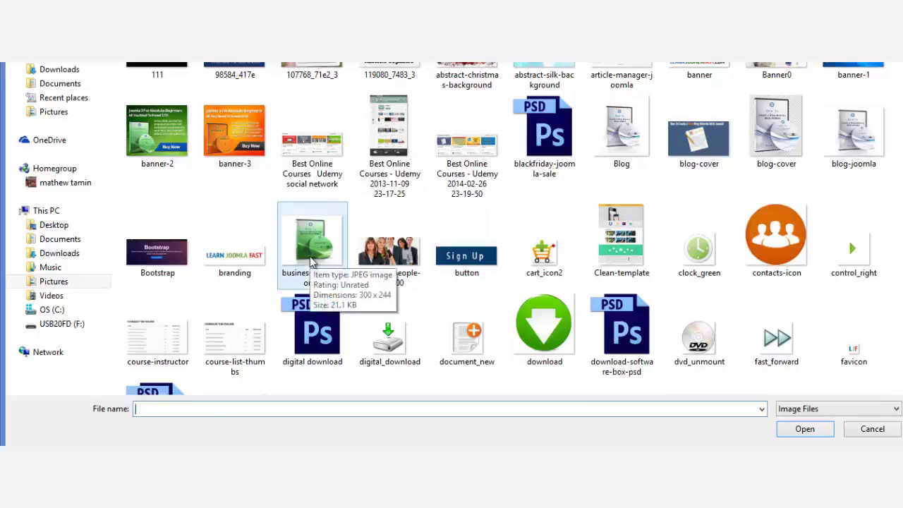
double_click(313, 262)
click(338, 293)
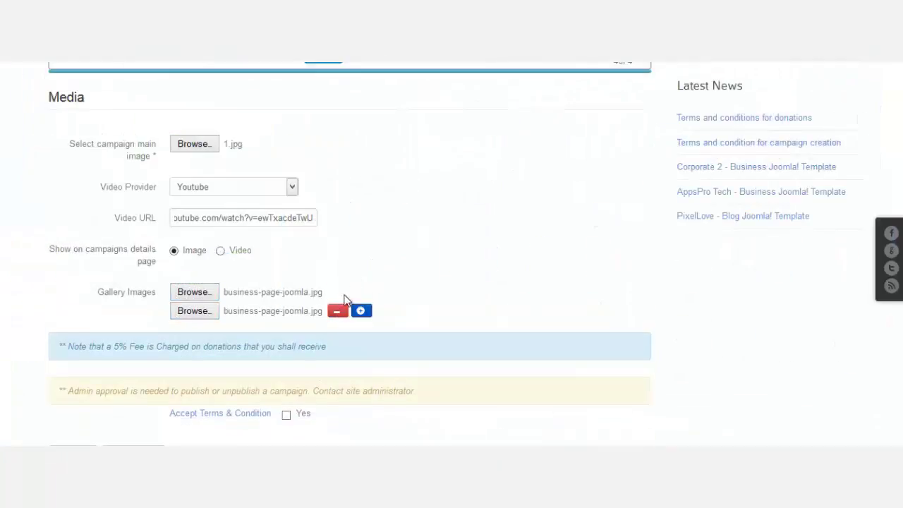
scroll(395, 295, down, 1)
click(201, 249)
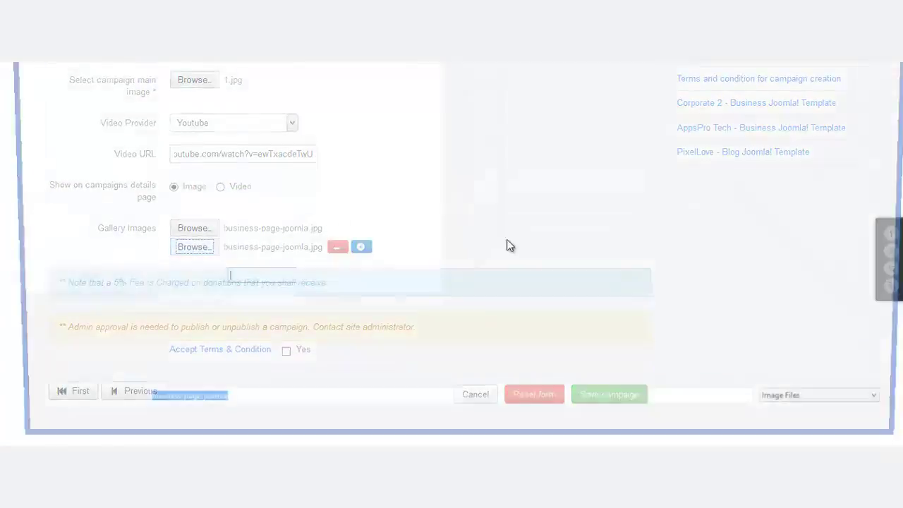
scroll(505, 228, down, 8)
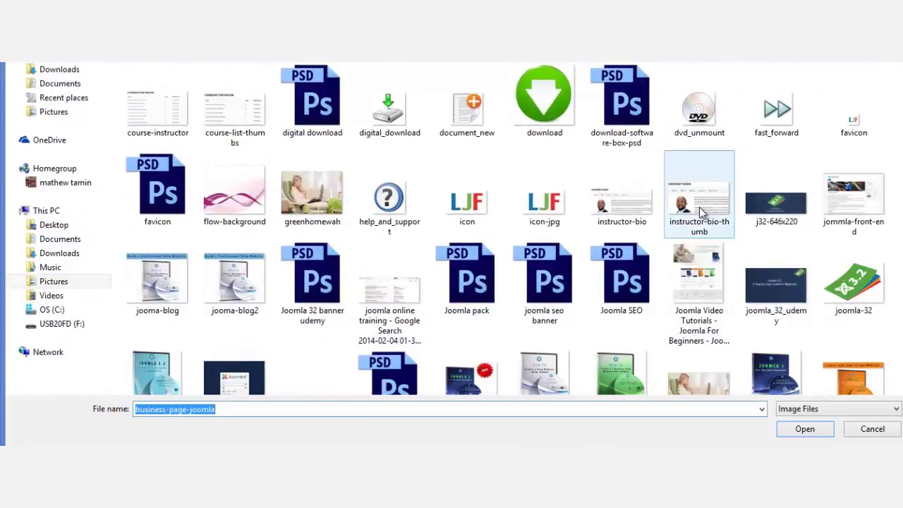
scroll(534, 286, down, 1)
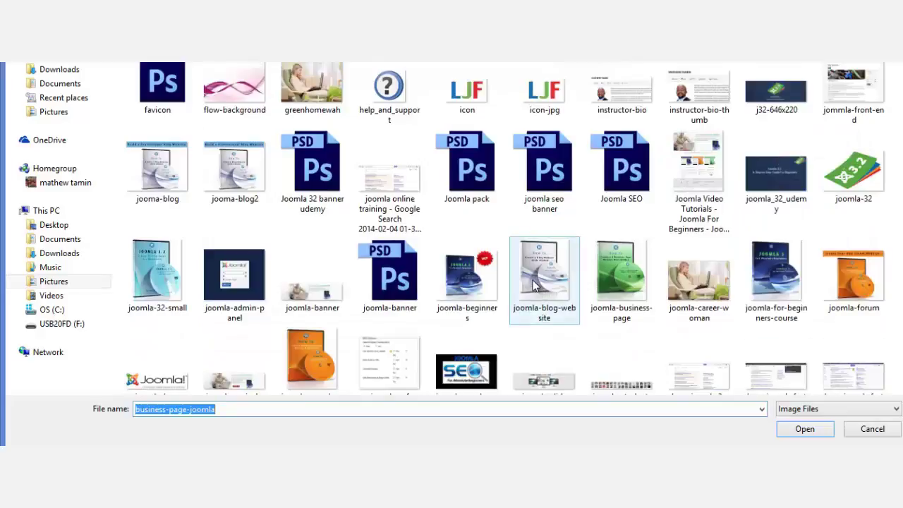
double_click(535, 284)
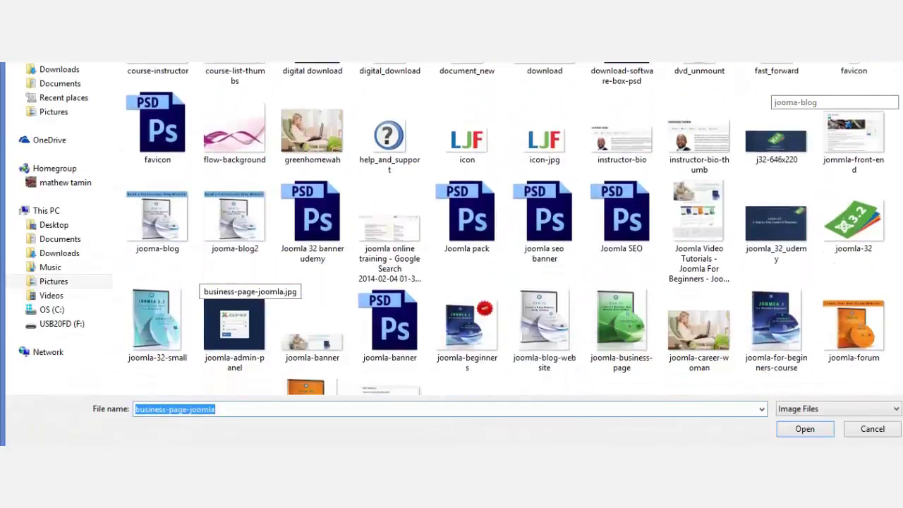
scroll(506, 229, down, 3)
double_click(772, 257)
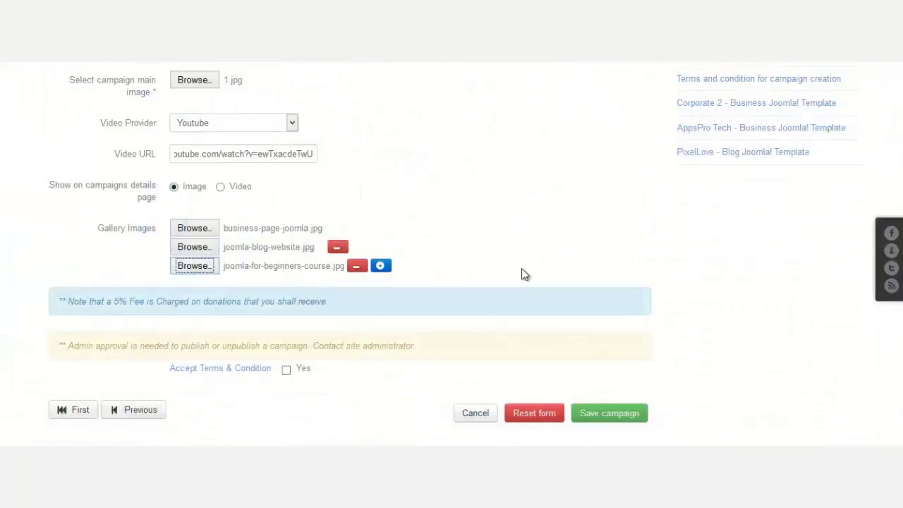
scroll(522, 268, down, 3)
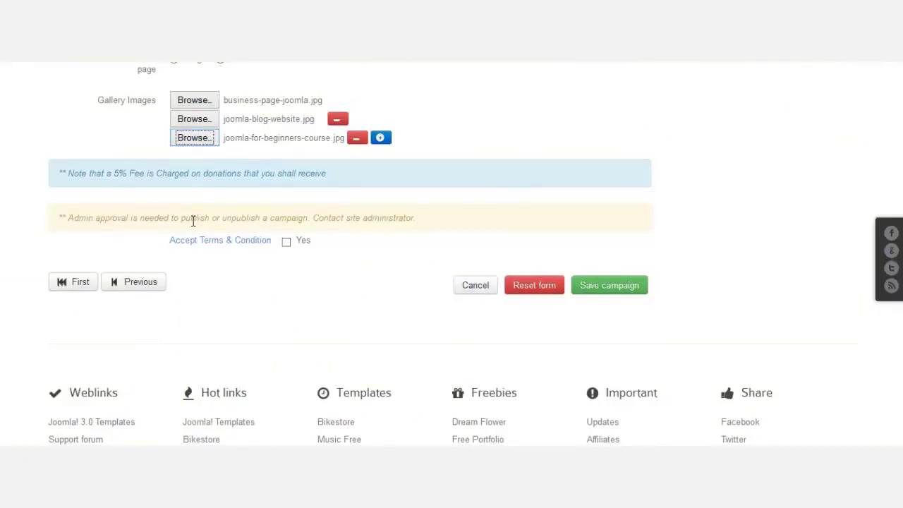
Tick Accept Terms & Condition, read through the terms article, and close it.
click(288, 247)
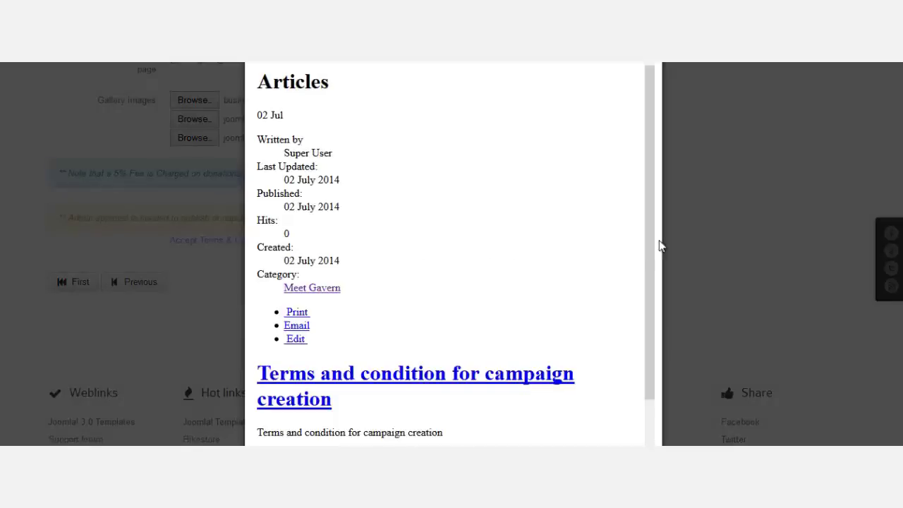
drag(652, 113, 655, 195)
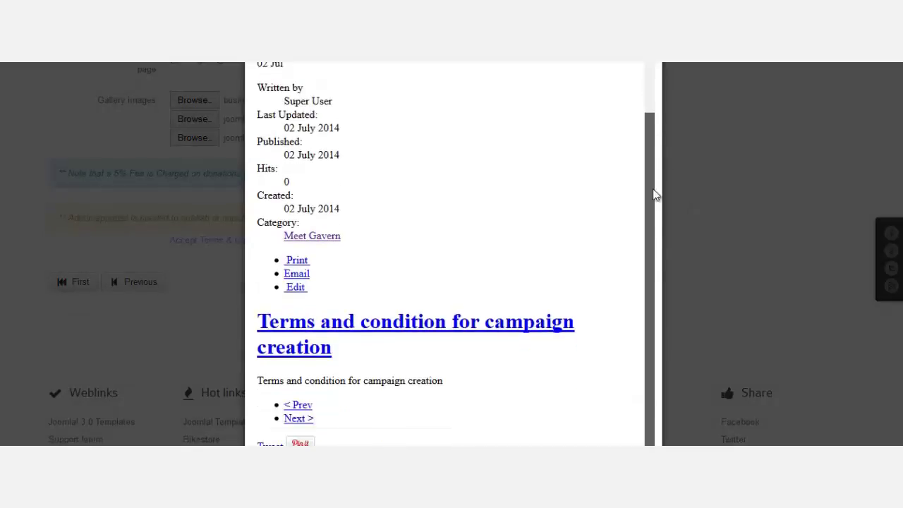
click(706, 269)
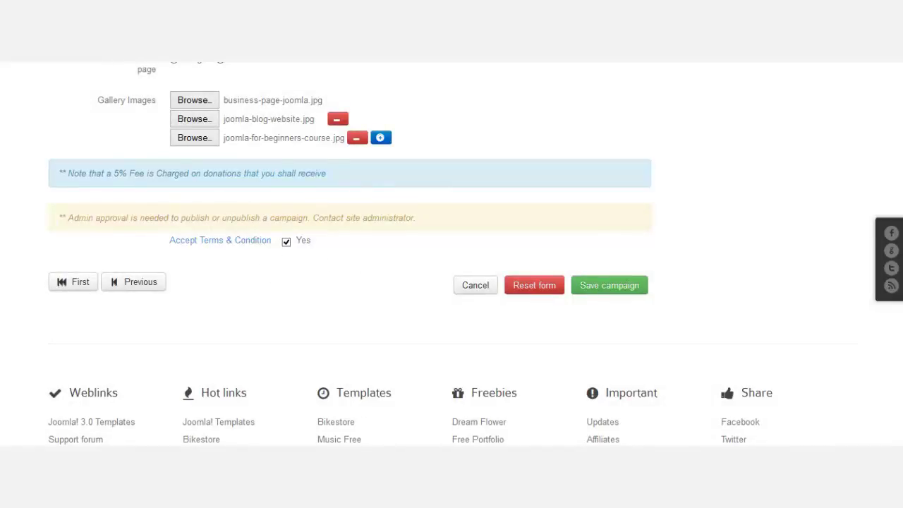
Set the campaign details page to show Video instead of the image and save the campaign.
scroll(350, 254, up, 5)
scroll(349, 268, down, 1)
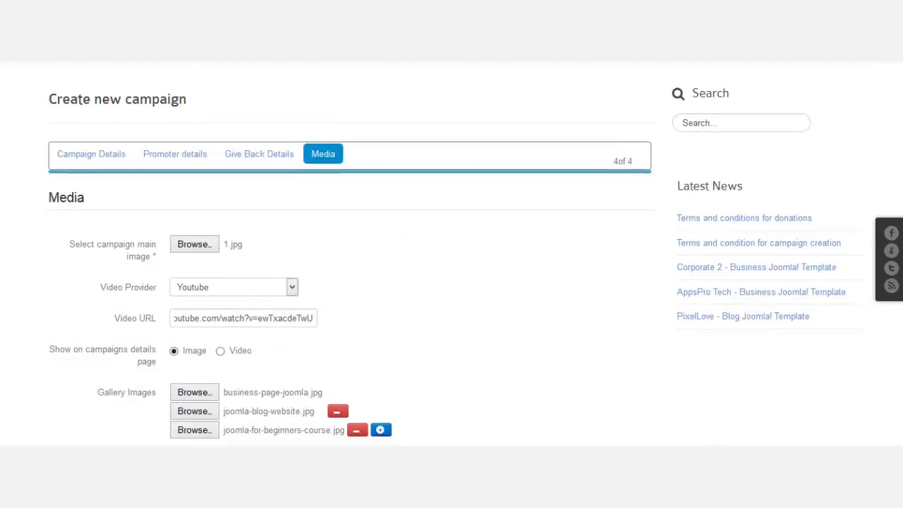
scroll(166, 285, down, 2)
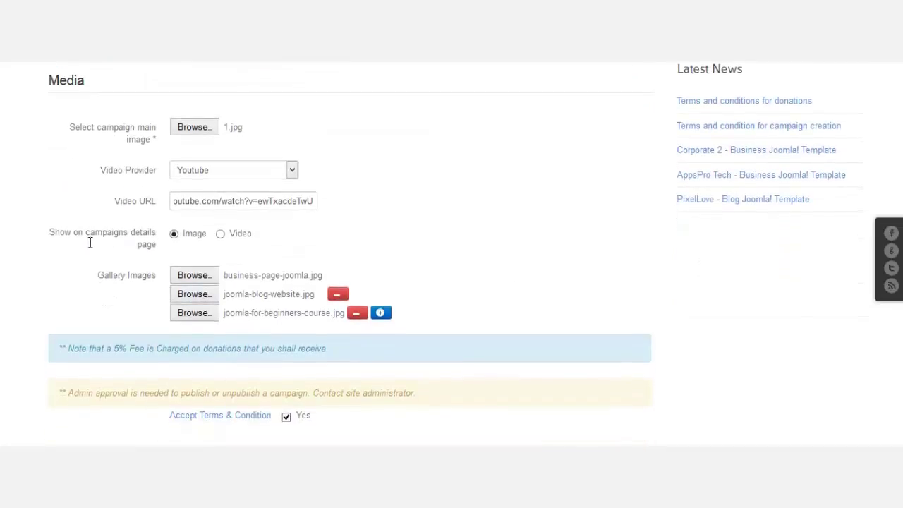
mouse_move(145, 244)
click(220, 235)
scroll(444, 224, down, 4)
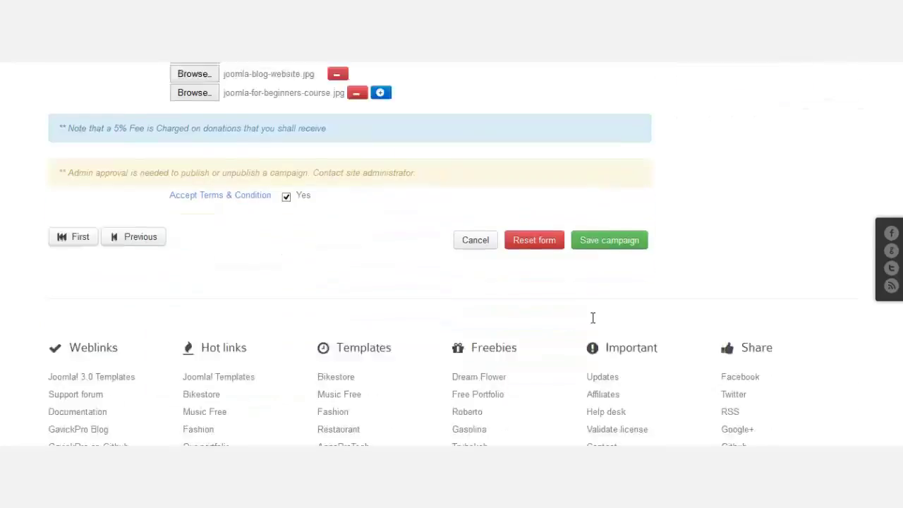
click(608, 206)
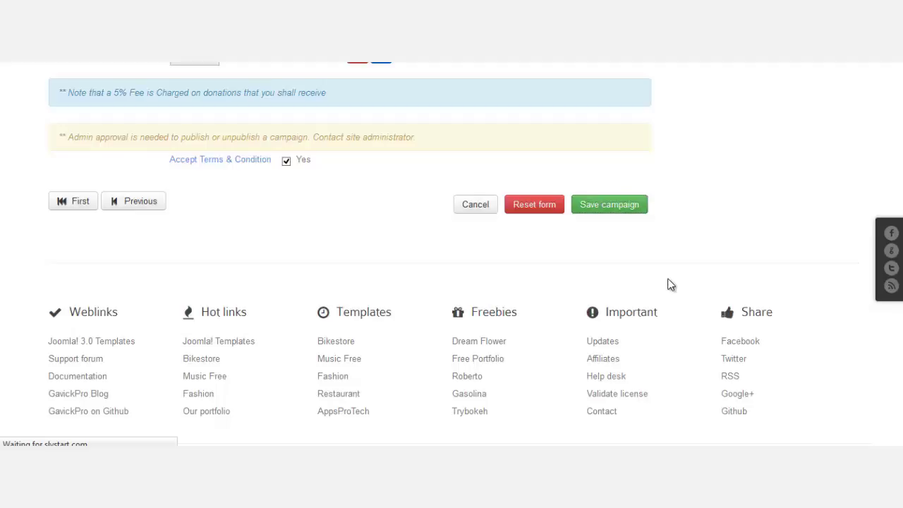
scroll(428, 264, down, 2)
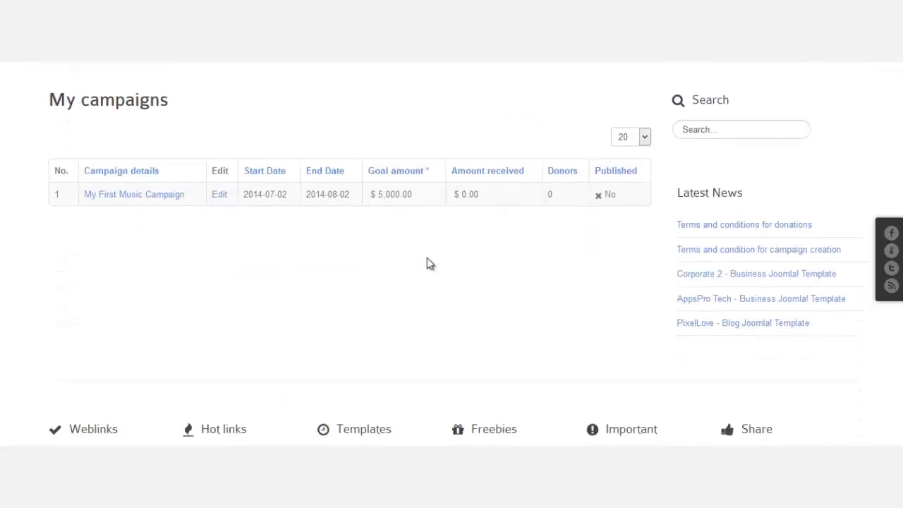
scroll(430, 264, up, 2)
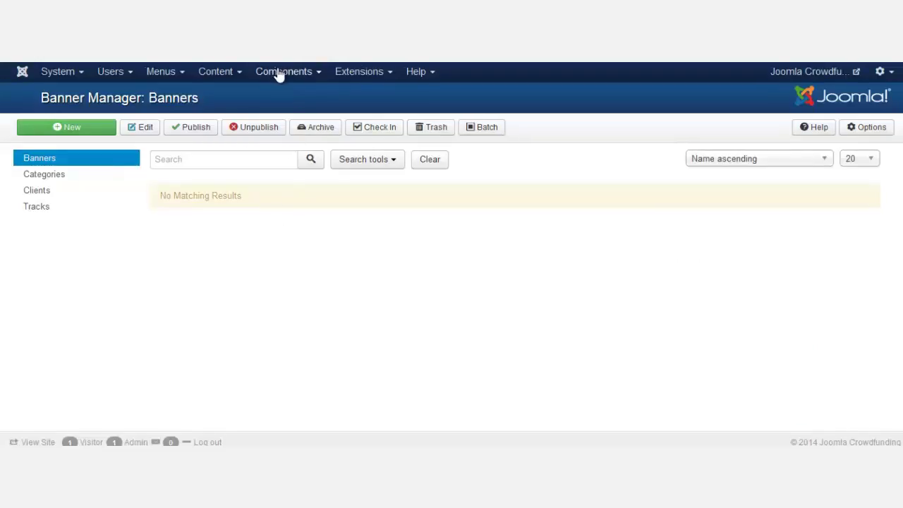
From Components > jGive > Campaigns, publish My First Music Campaign.
click(282, 72)
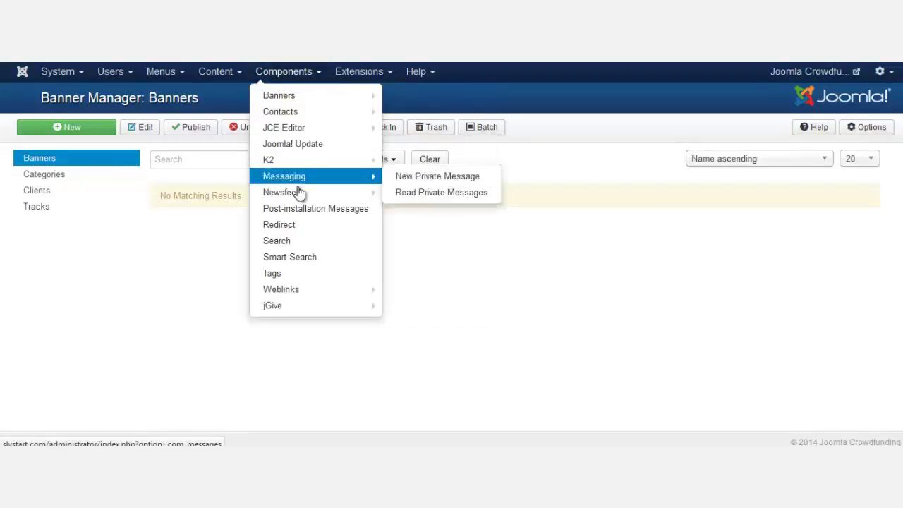
mouse_move(300, 193)
mouse_move(312, 315)
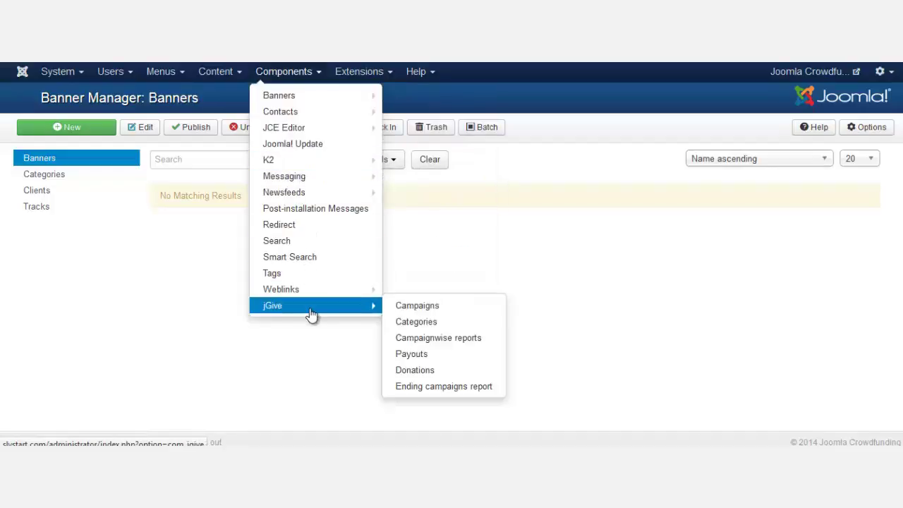
click(421, 308)
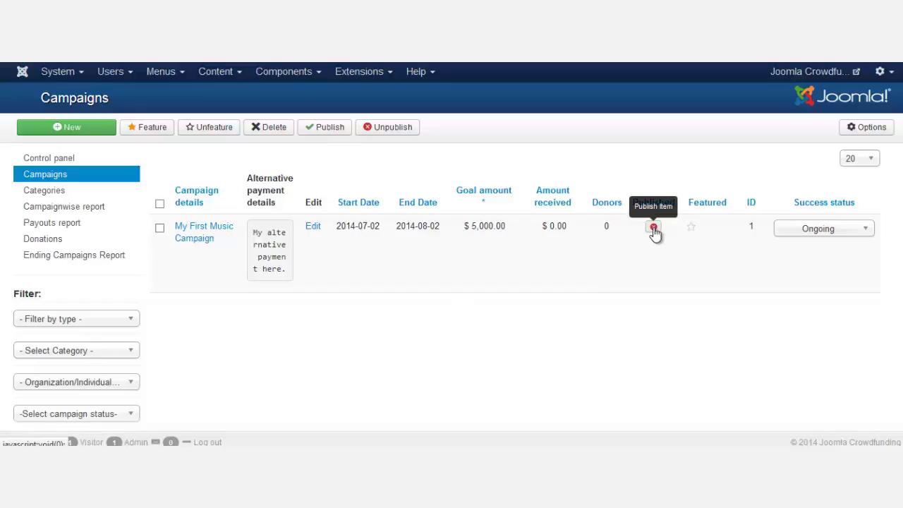
click(654, 230)
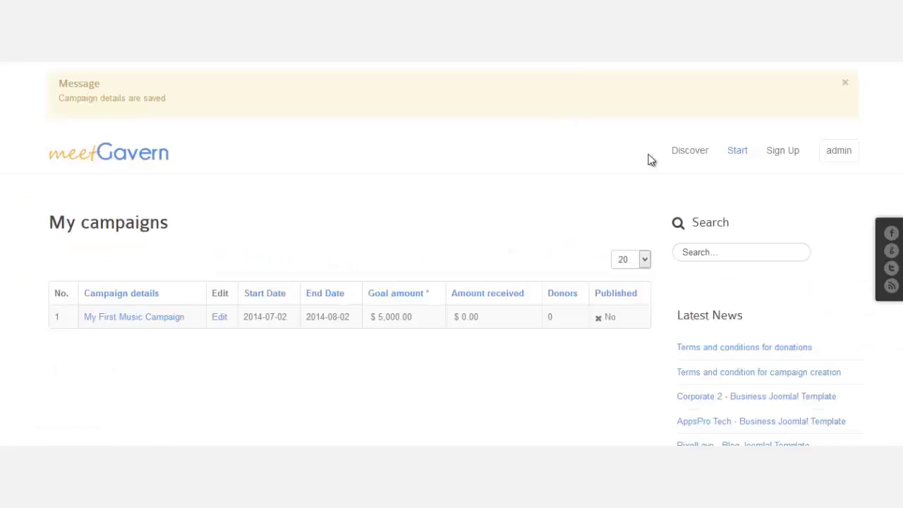
Go to the site's Start page to view the Create new campaign form.
click(737, 151)
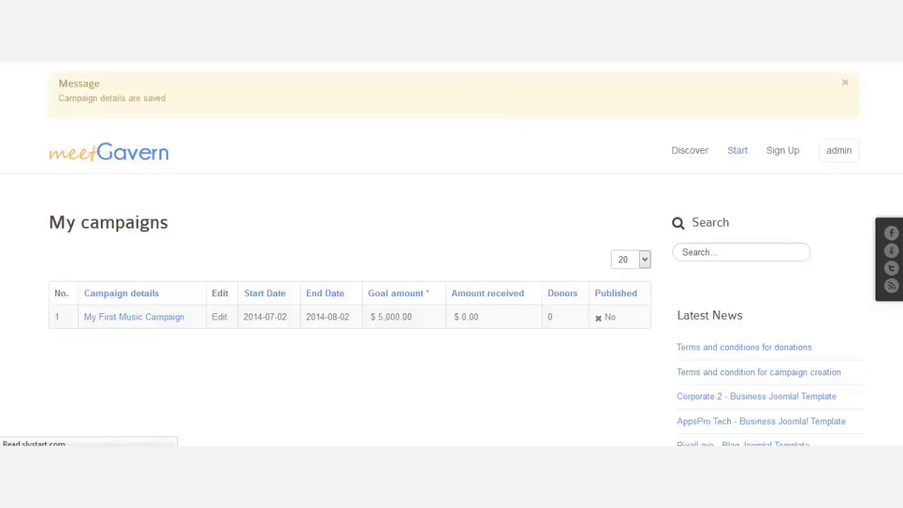
scroll(573, 212, down, 3)
scroll(696, 182, up, 3)
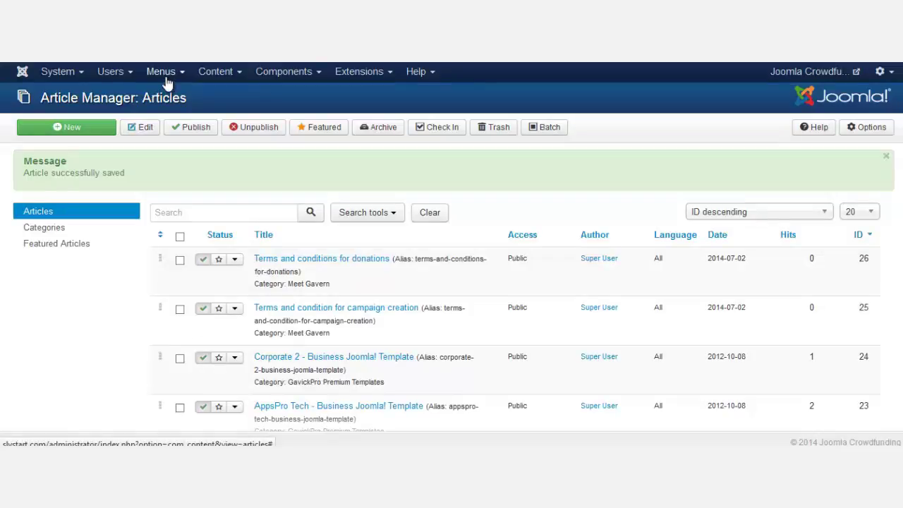
Change the Main Menu's Discover item from External URL to jGive All Campaigns.
click(167, 79)
click(180, 124)
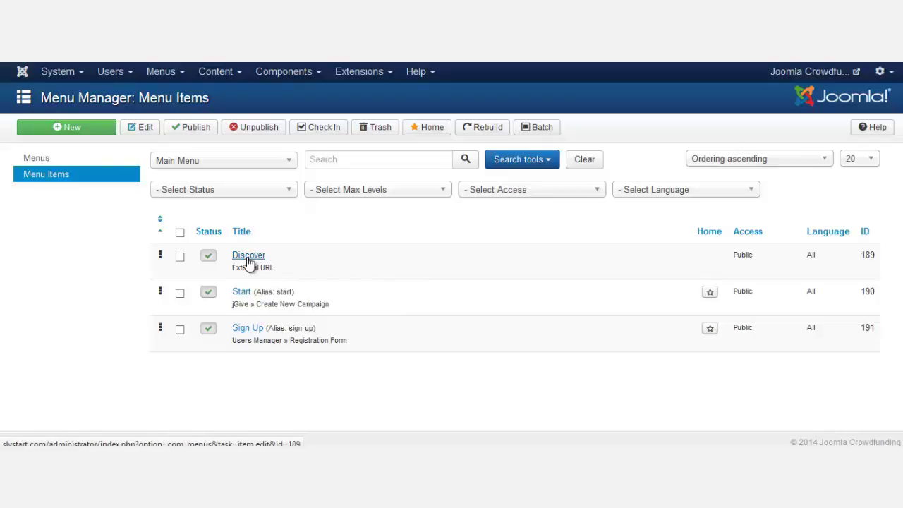
click(250, 256)
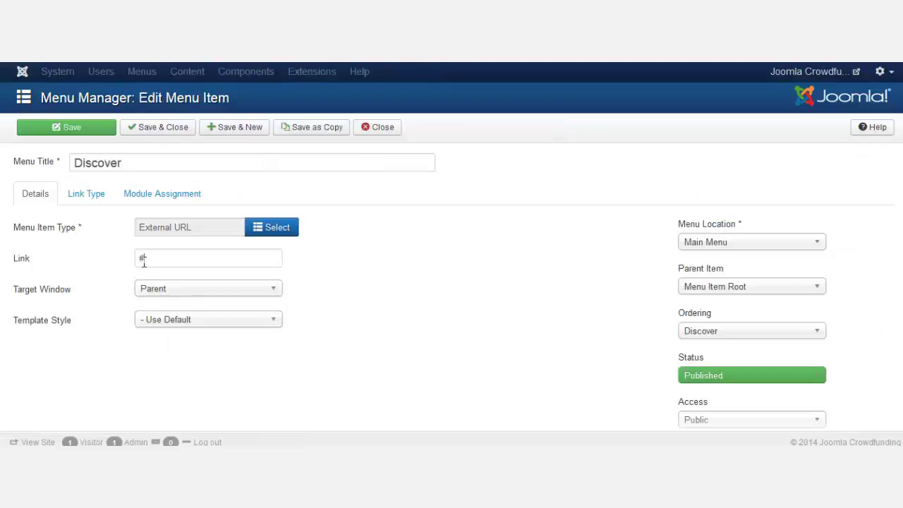
double_click(142, 260)
click(269, 226)
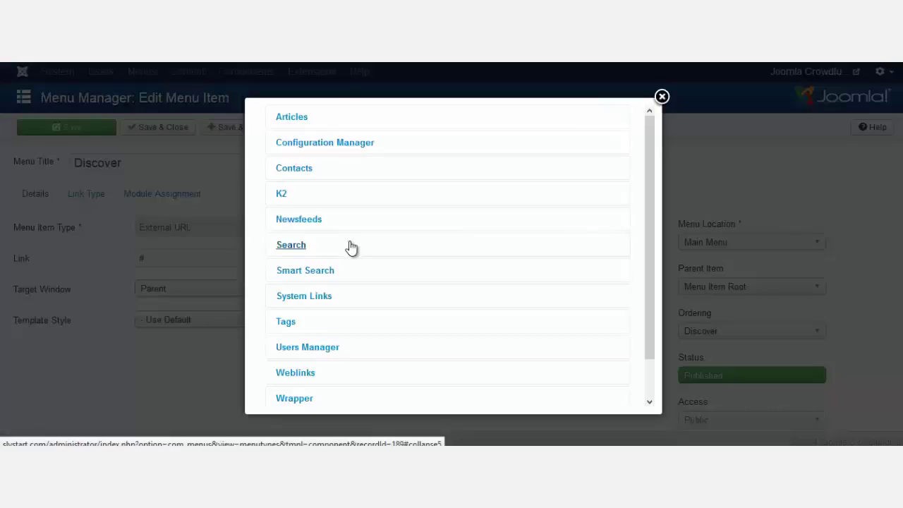
scroll(353, 254, down, 2)
click(286, 387)
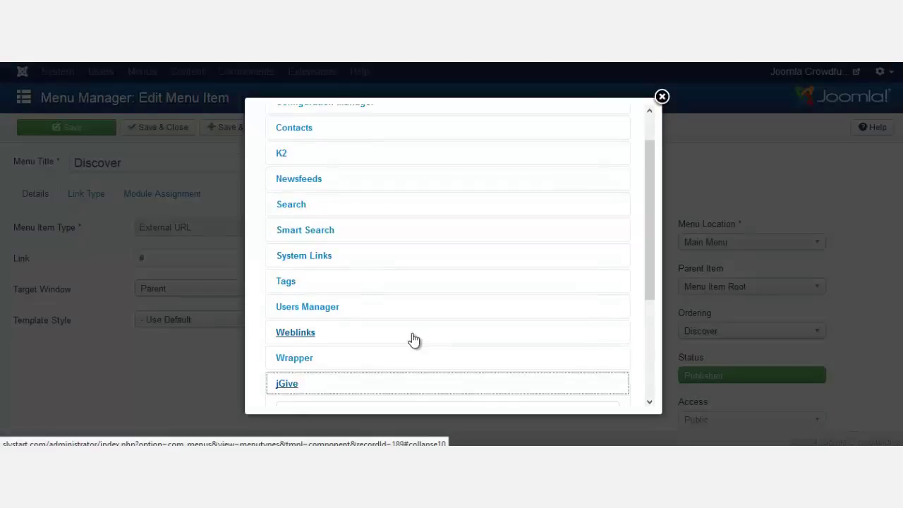
scroll(420, 341, down, 3)
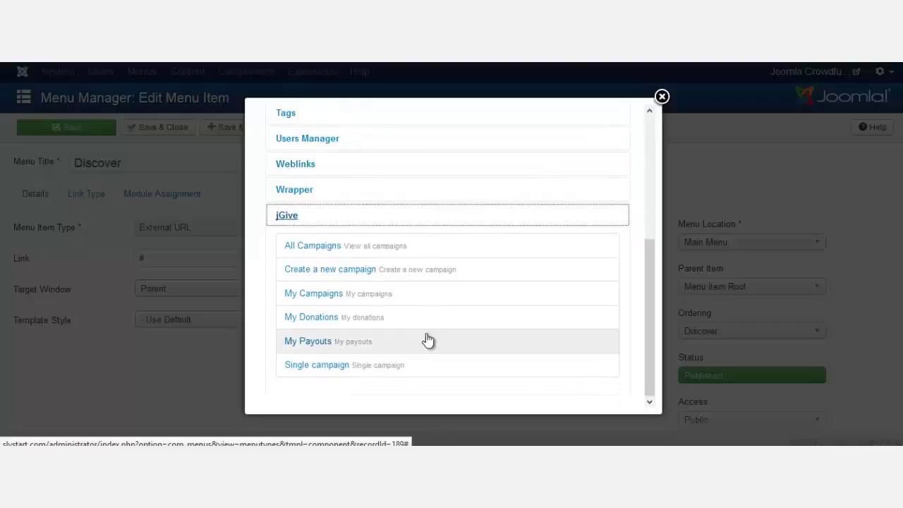
click(309, 248)
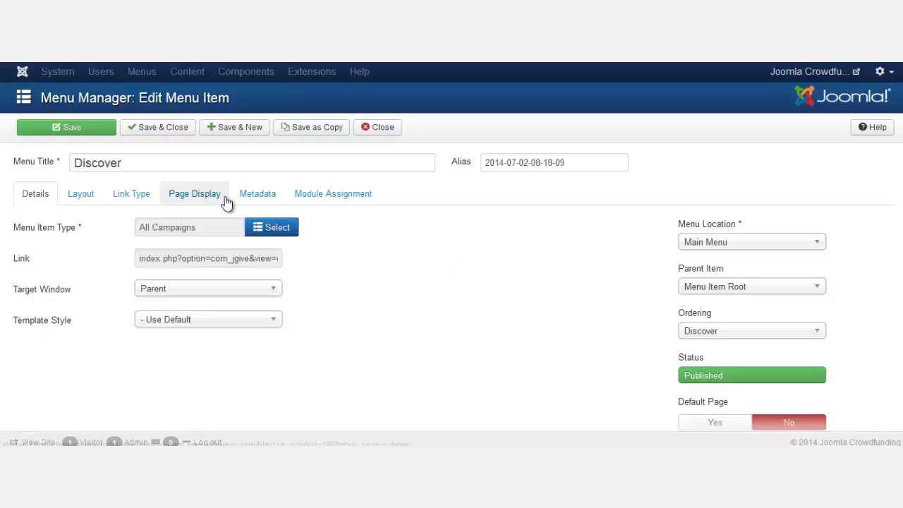
Clear the Discover item's date-based alias so it regenerates, and save it.
drag(567, 164, 471, 167)
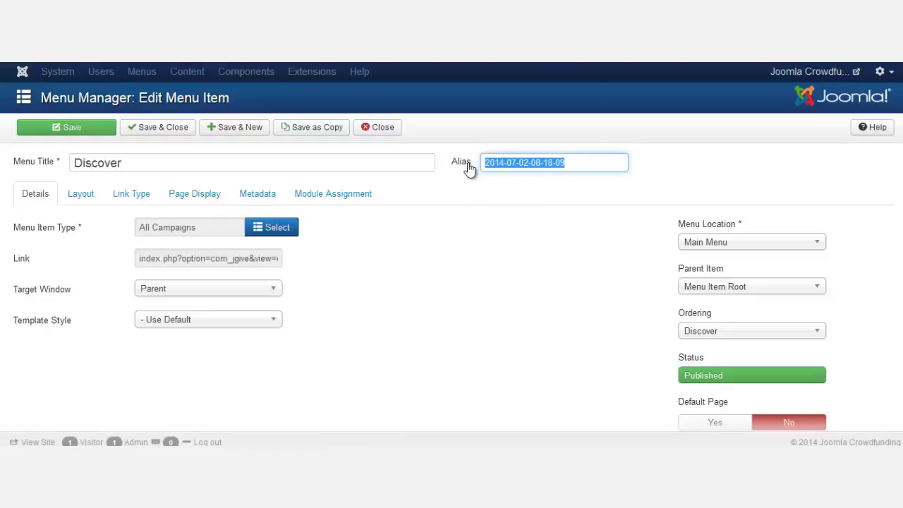
key(BackSpace)
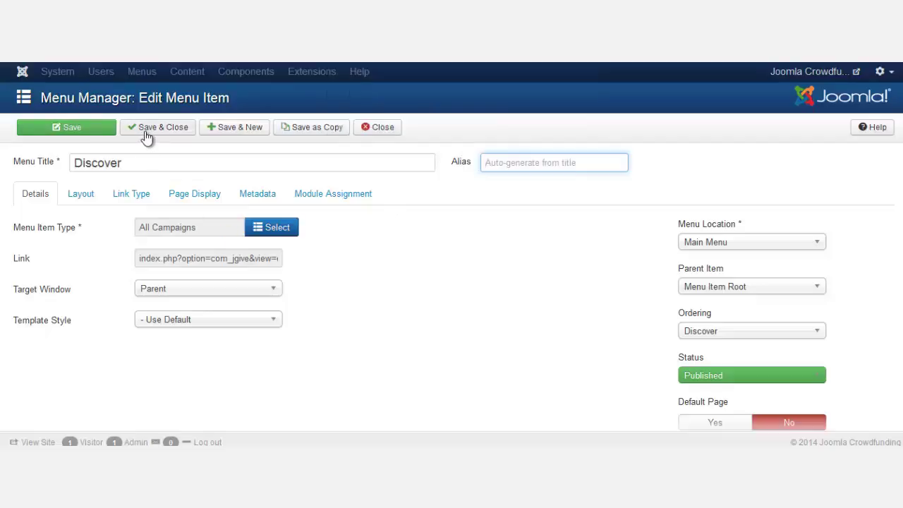
click(96, 134)
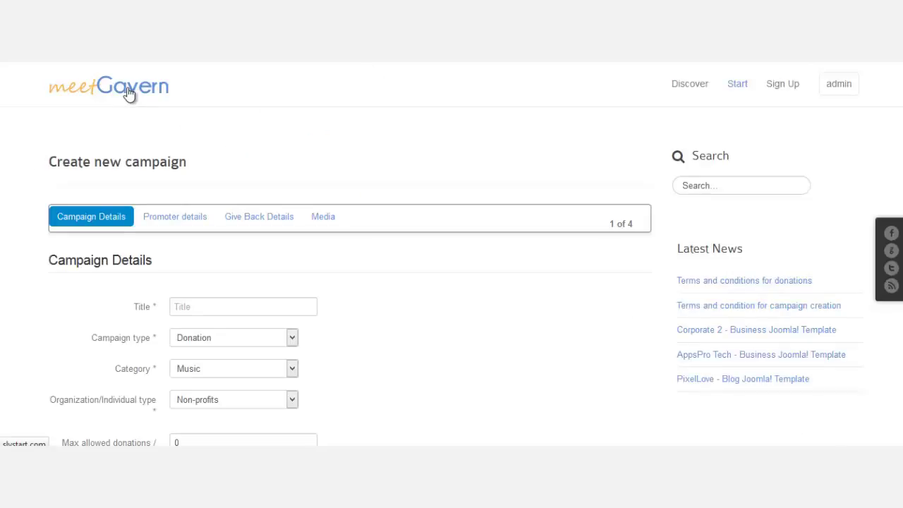
Open Discover from the home page, keeping 20 campaigns per page sorted by created date.
click(685, 94)
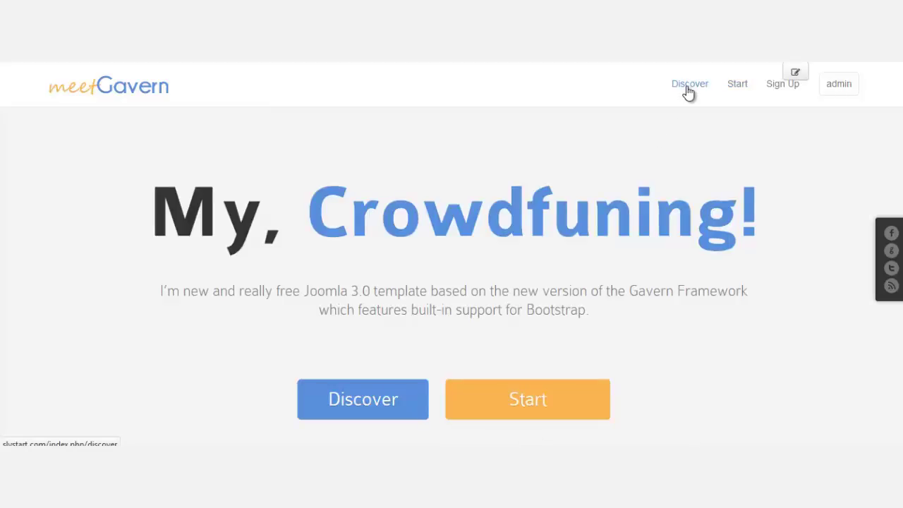
click(688, 90)
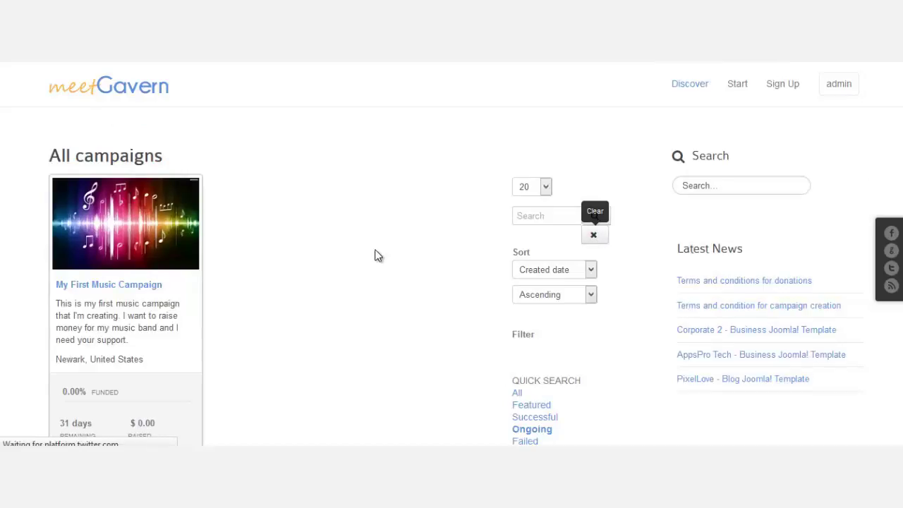
scroll(376, 255, down, 1)
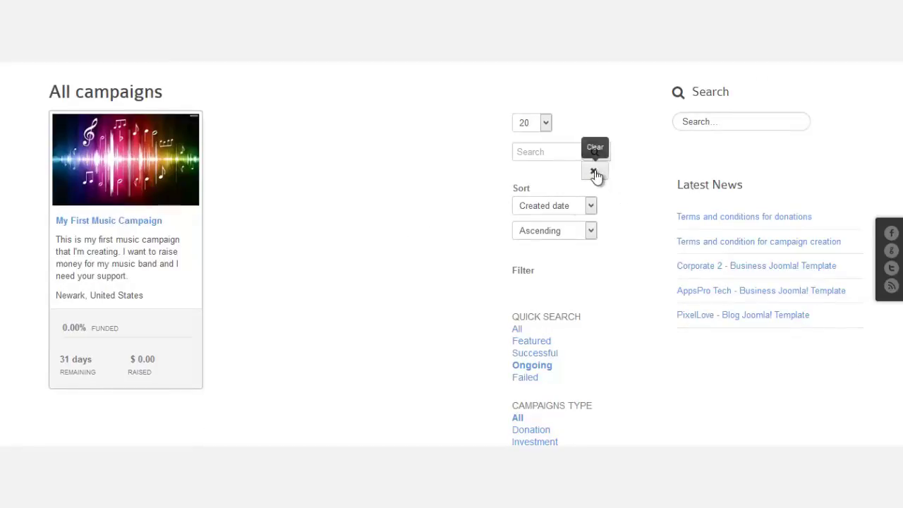
click(545, 129)
click(554, 173)
click(569, 210)
click(569, 210)
click(277, 268)
click(133, 224)
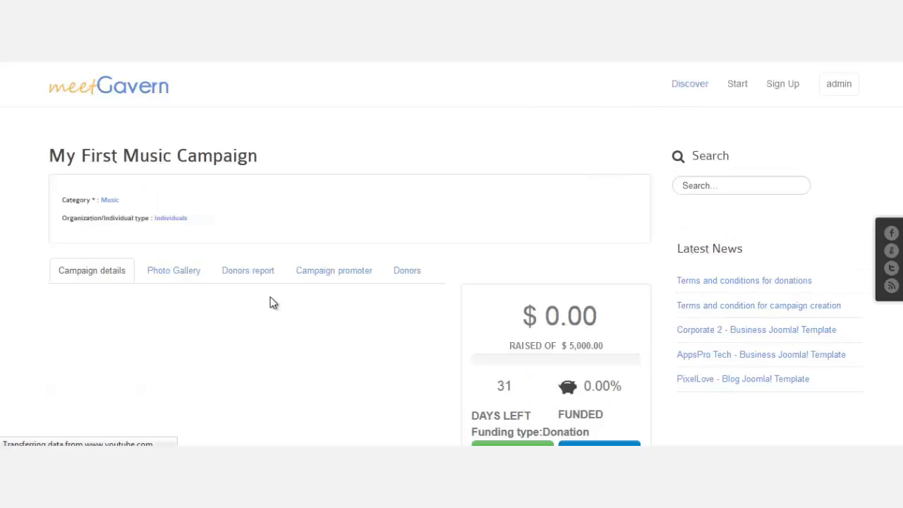
scroll(280, 294, down, 3)
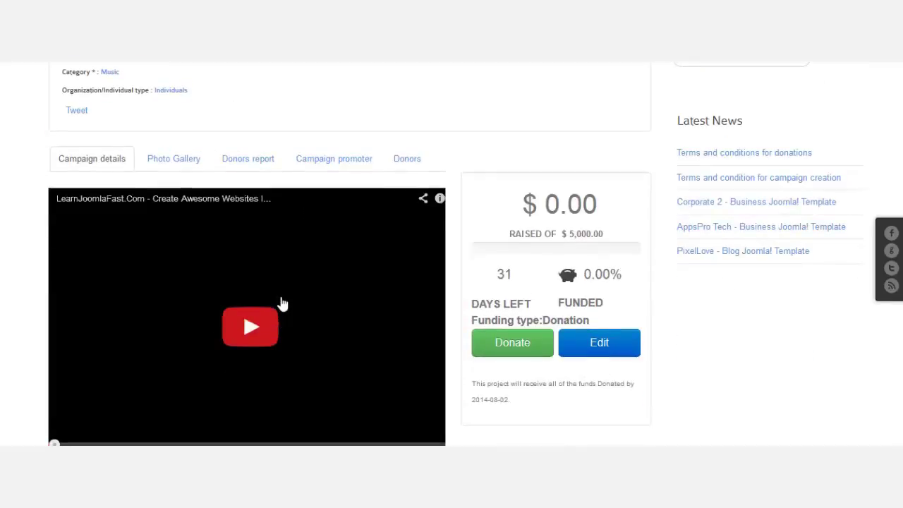
scroll(285, 289, down, 5)
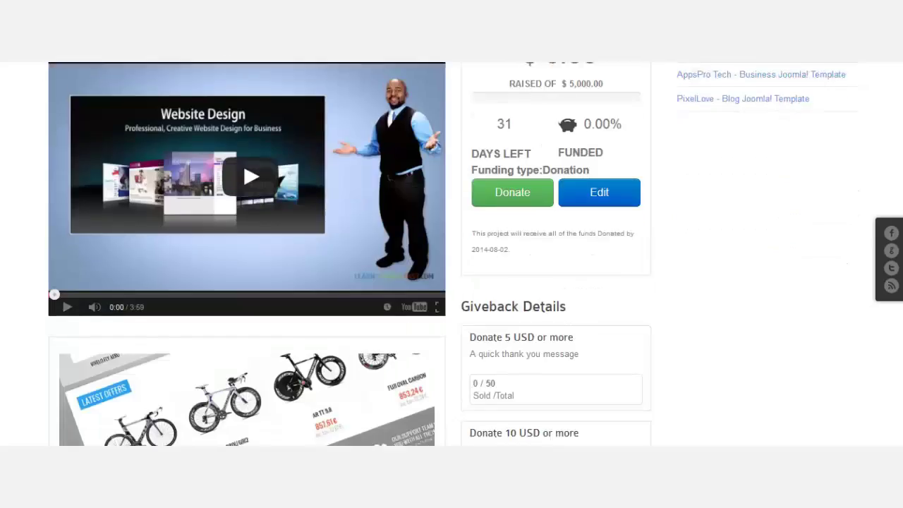
scroll(456, 254, down, 3)
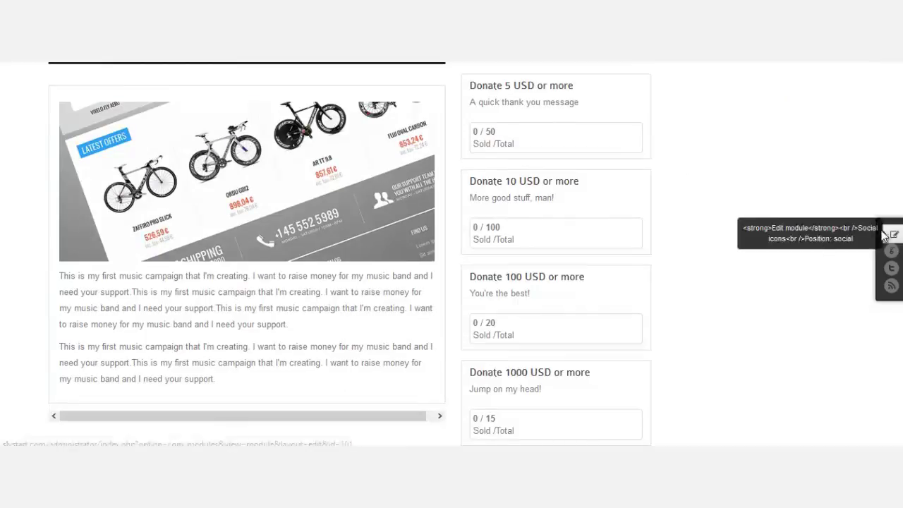
scroll(516, 214, down, 2)
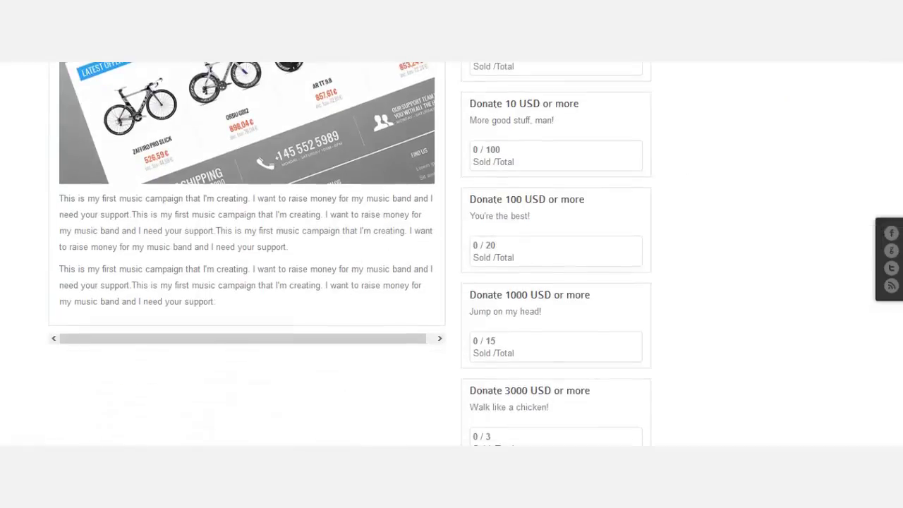
scroll(494, 254, down, 5)
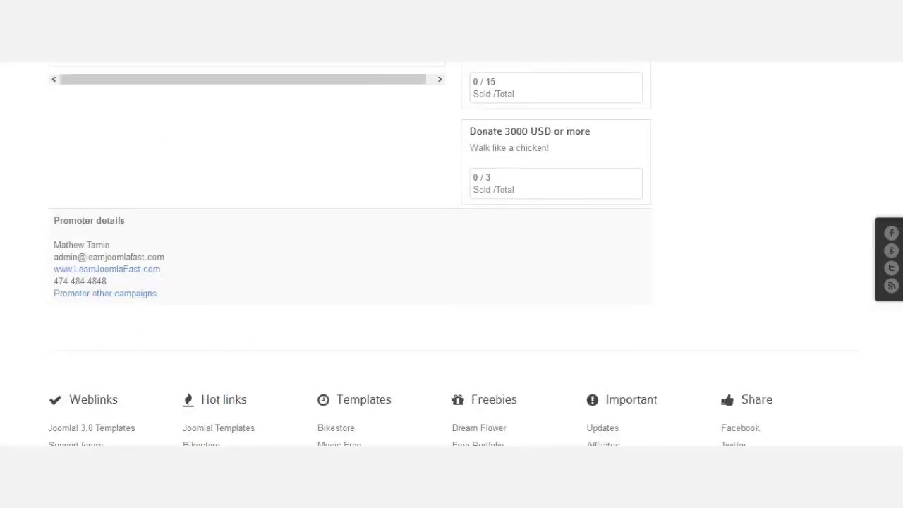
scroll(494, 254, up, 7)
scroll(887, 195, up, 3)
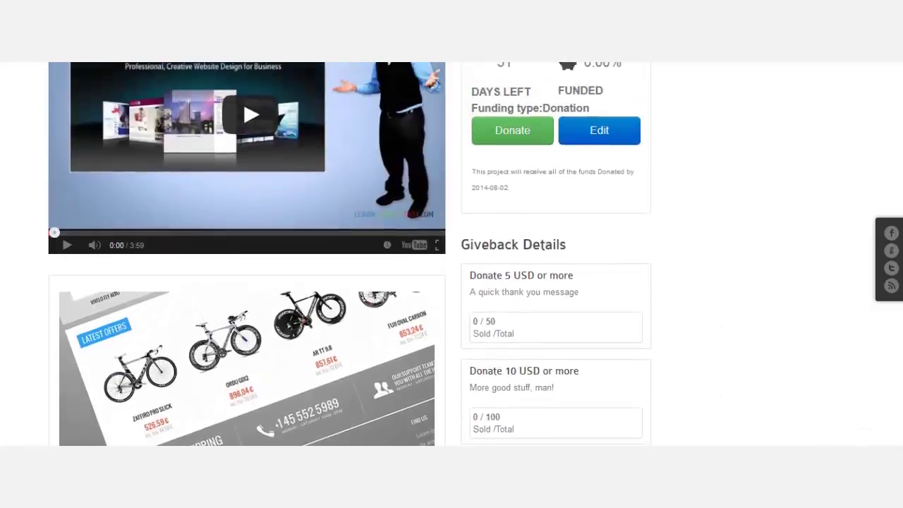
scroll(739, 285, down, 2)
scroll(742, 297, up, 1)
scroll(742, 296, up, 1)
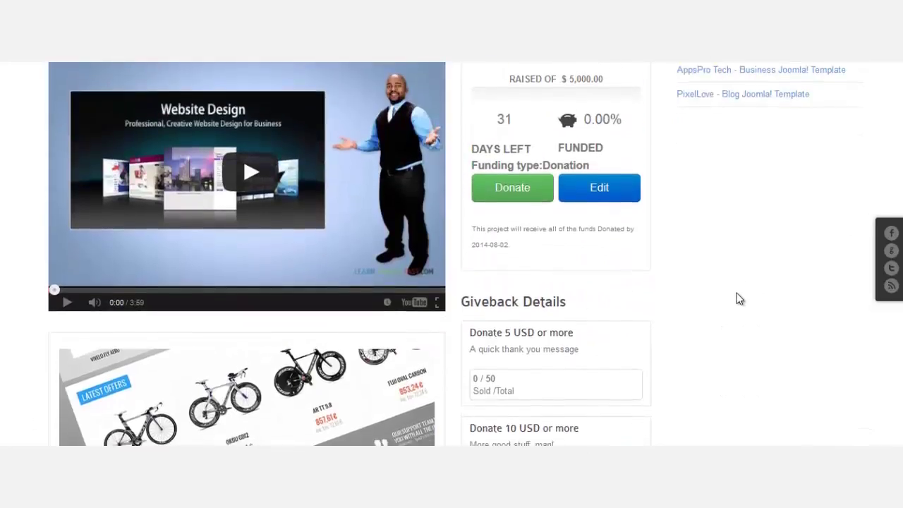
scroll(739, 299, down, 2)
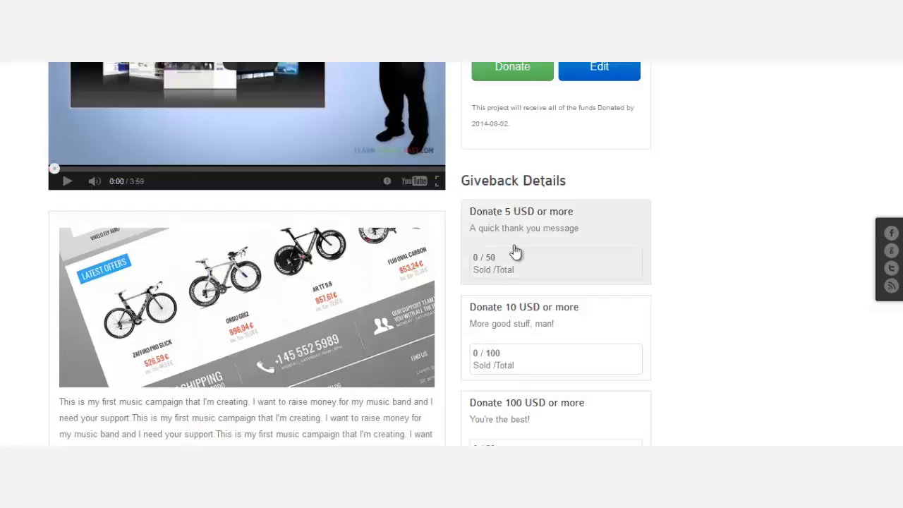
scroll(533, 296, down, 1)
scroll(529, 212, down, 1)
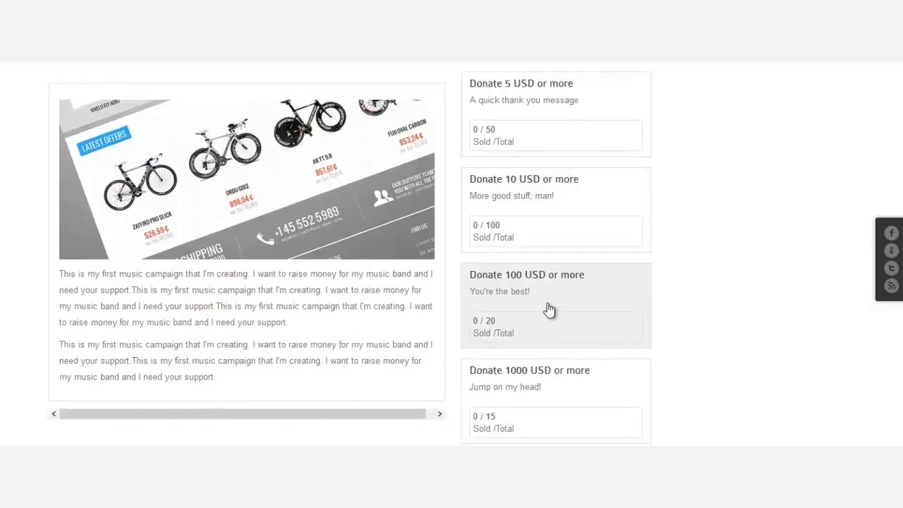
scroll(840, 296, down, 2)
scroll(601, 250, down, 1)
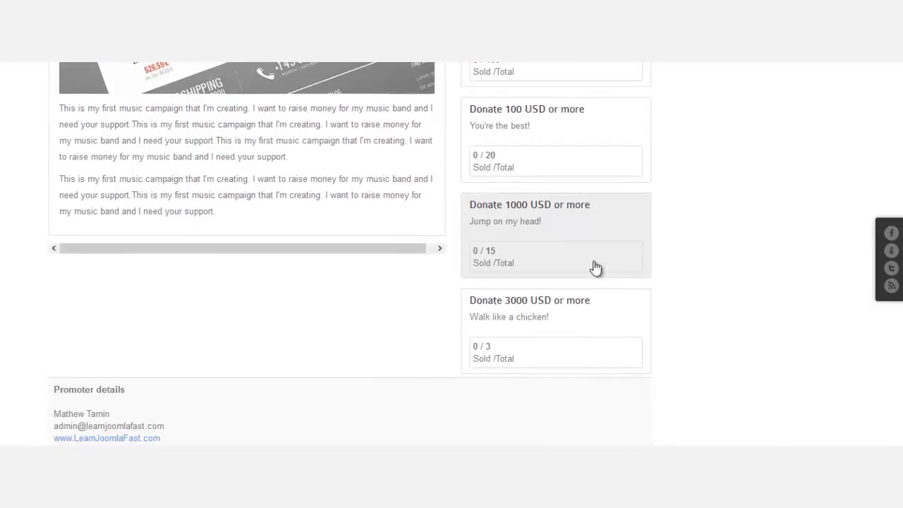
scroll(554, 296, up, 9)
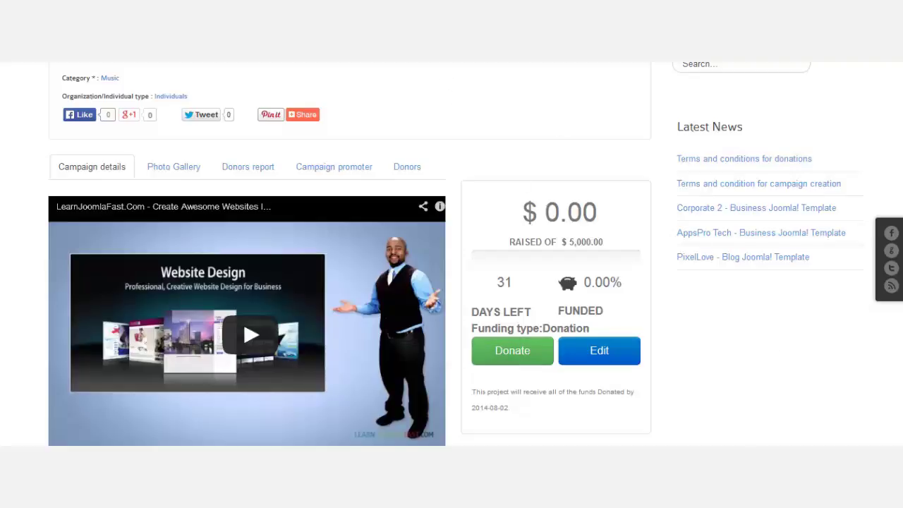
click(189, 181)
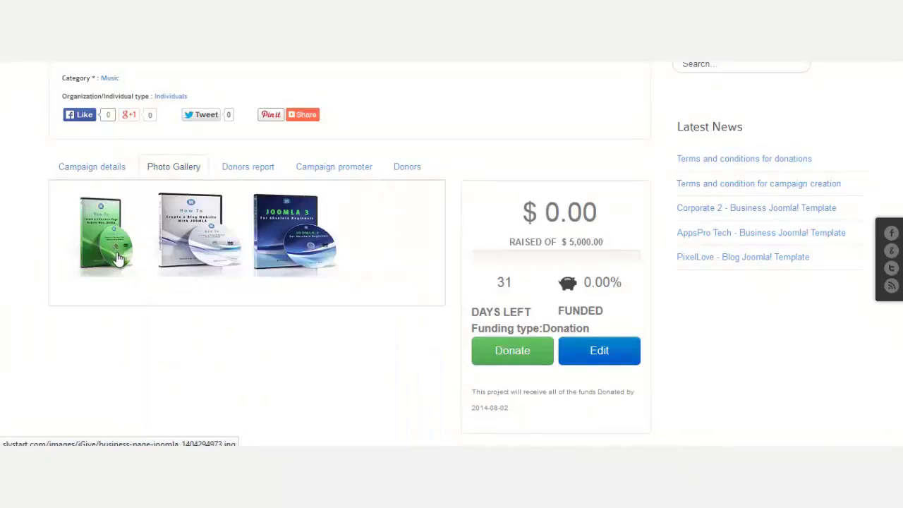
click(113, 248)
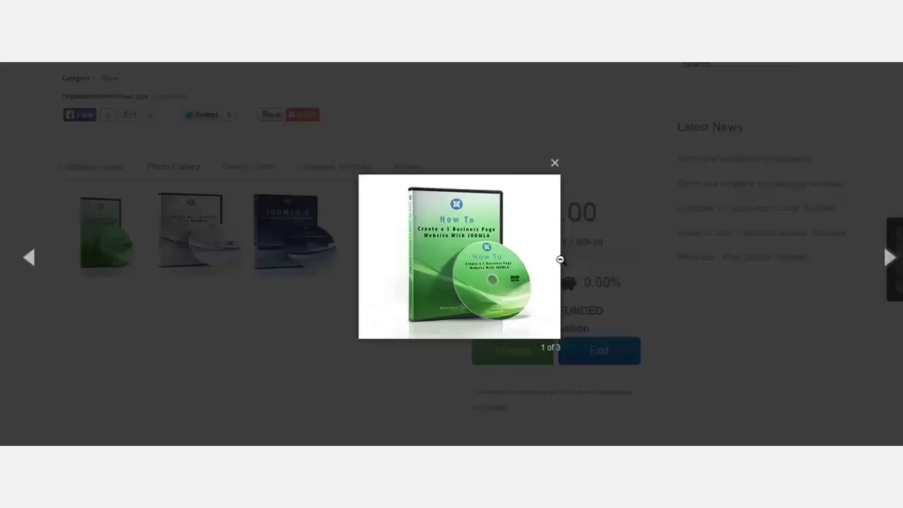
click(887, 260)
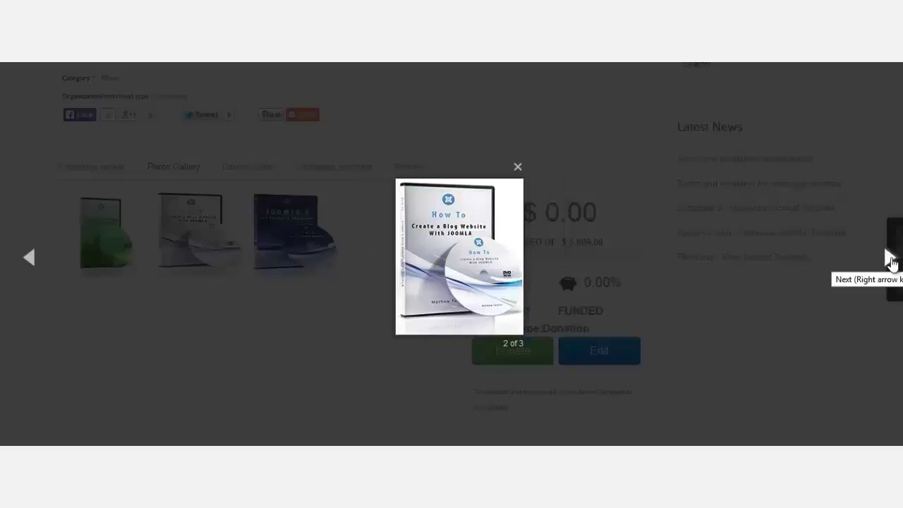
click(888, 259)
click(889, 259)
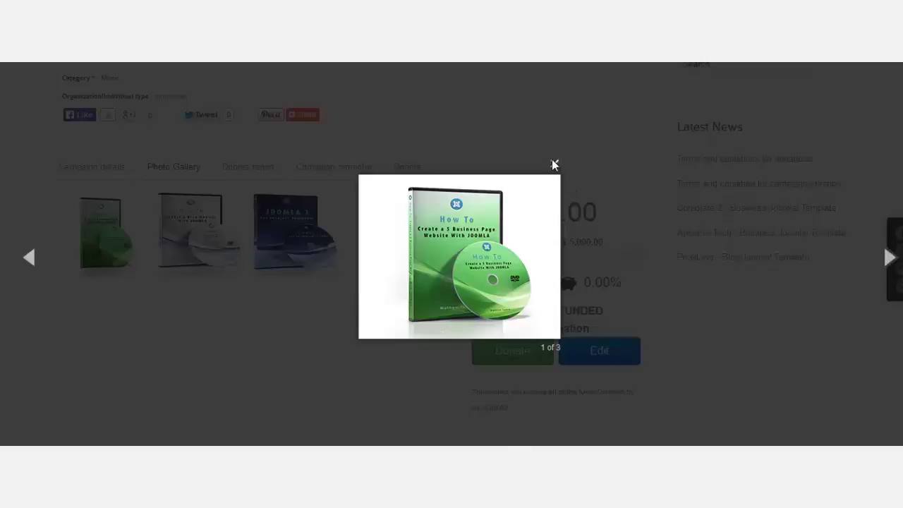
click(554, 163)
click(247, 169)
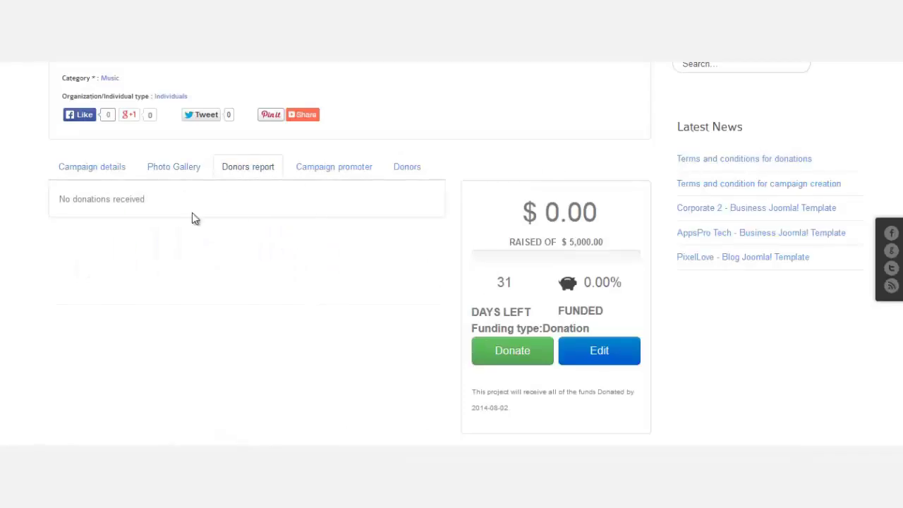
click(326, 170)
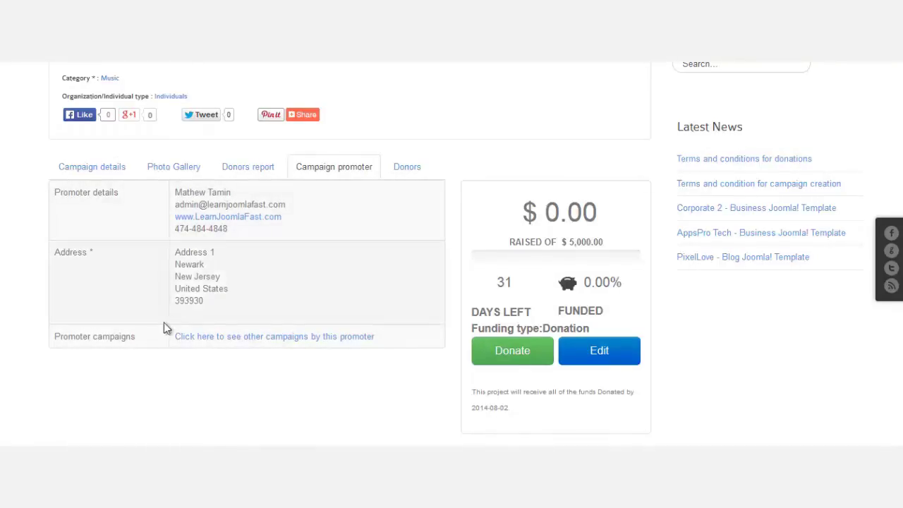
click(407, 169)
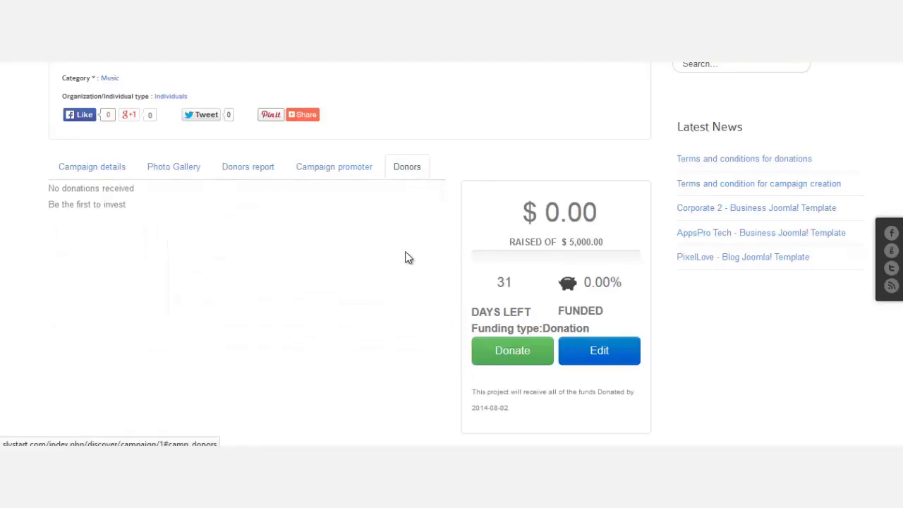
click(332, 173)
click(82, 172)
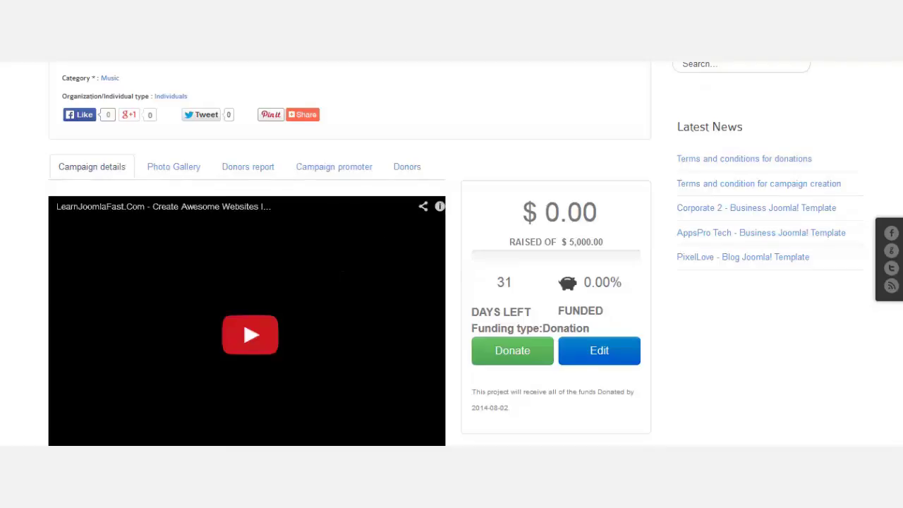
Review the campaign's Share options and full AddThis services list, then go to Discover.
scroll(329, 310, up, 3)
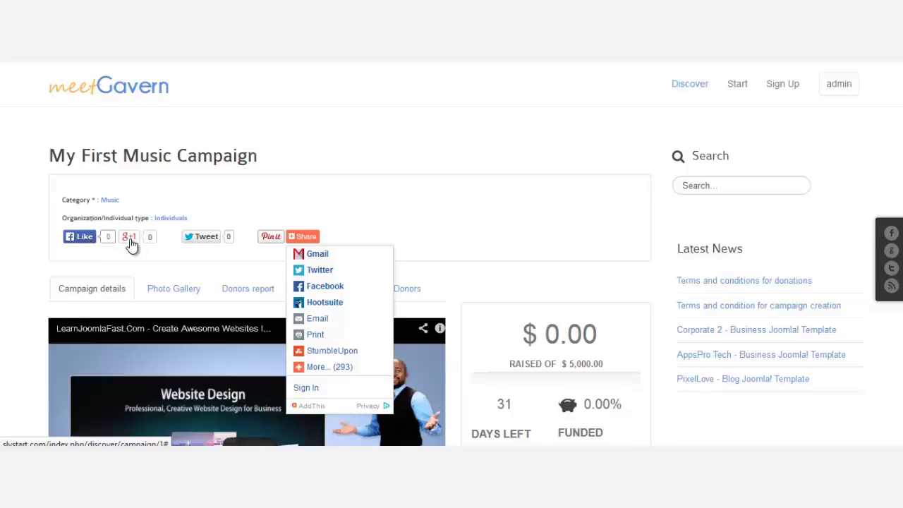
mouse_move(131, 244)
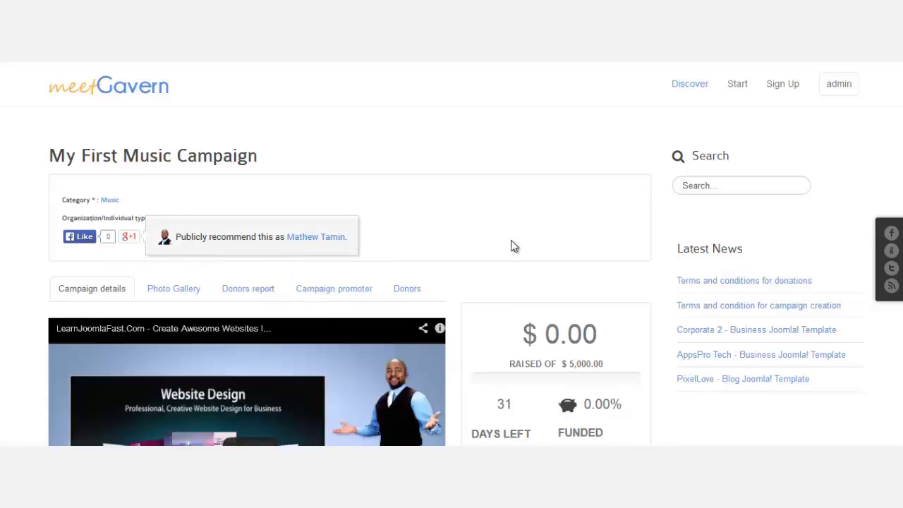
mouse_move(296, 243)
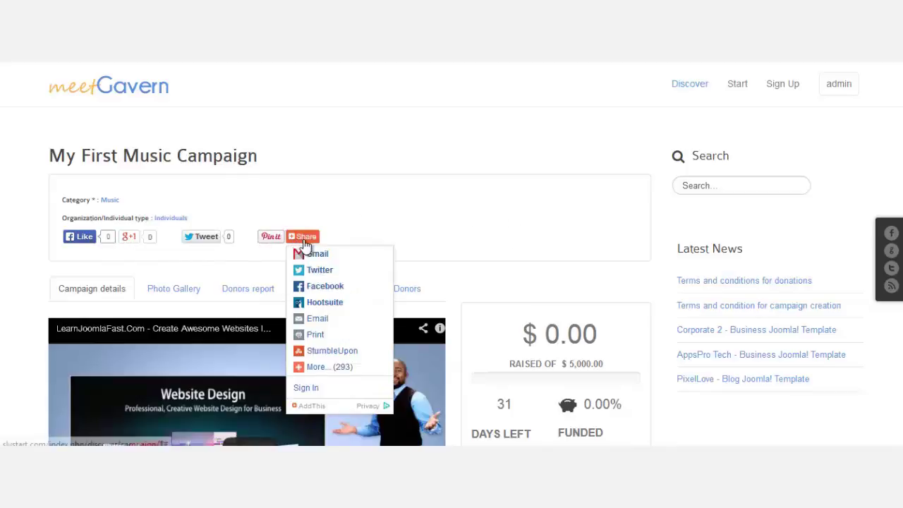
click(347, 367)
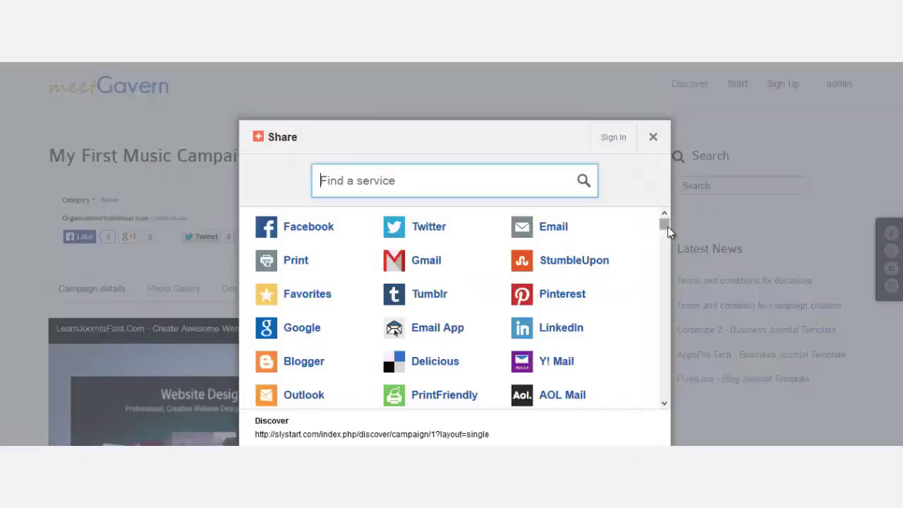
drag(667, 226, 652, 148)
click(653, 139)
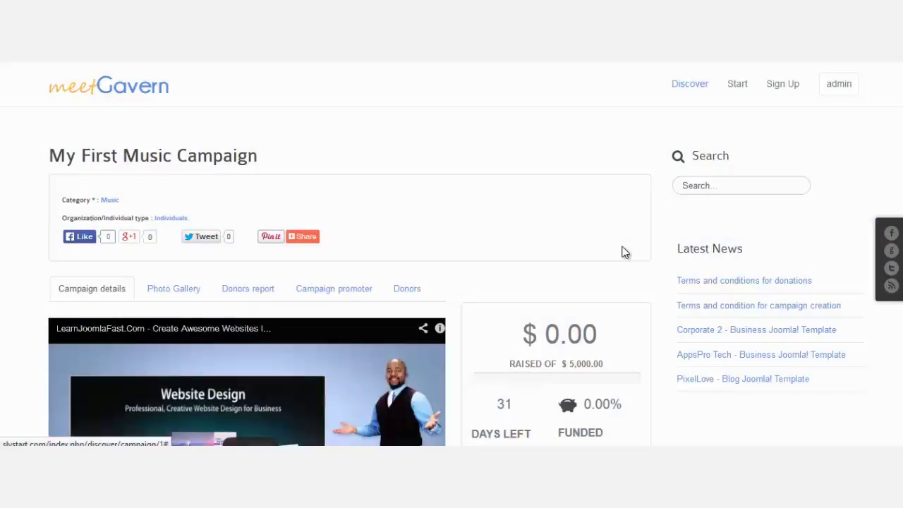
scroll(519, 256, down, 2)
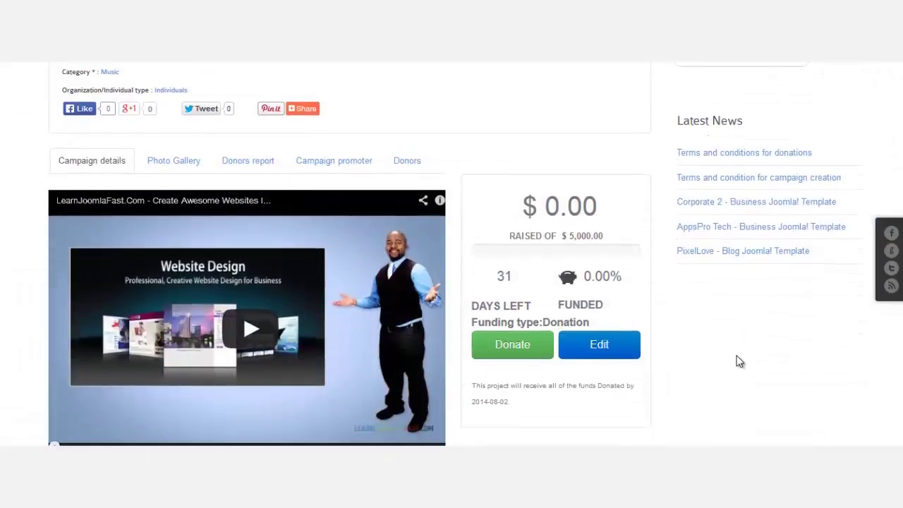
scroll(742, 384, up, 2)
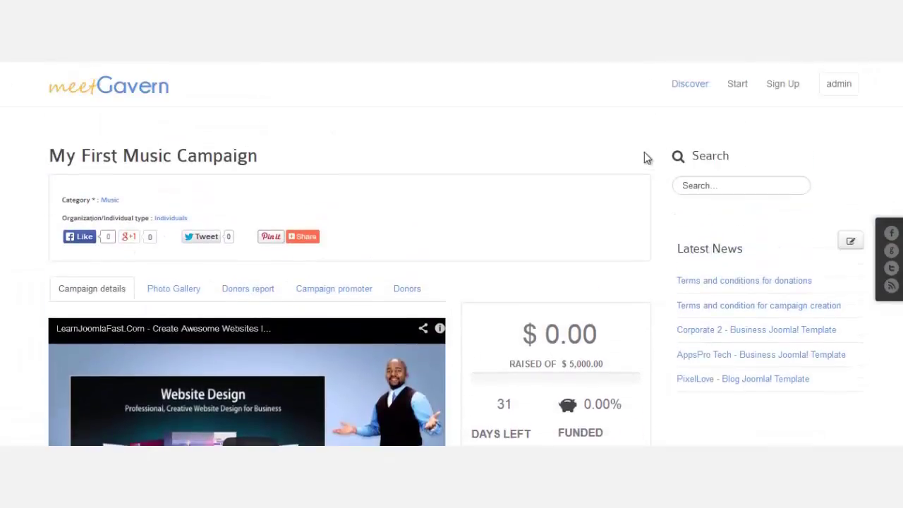
click(690, 84)
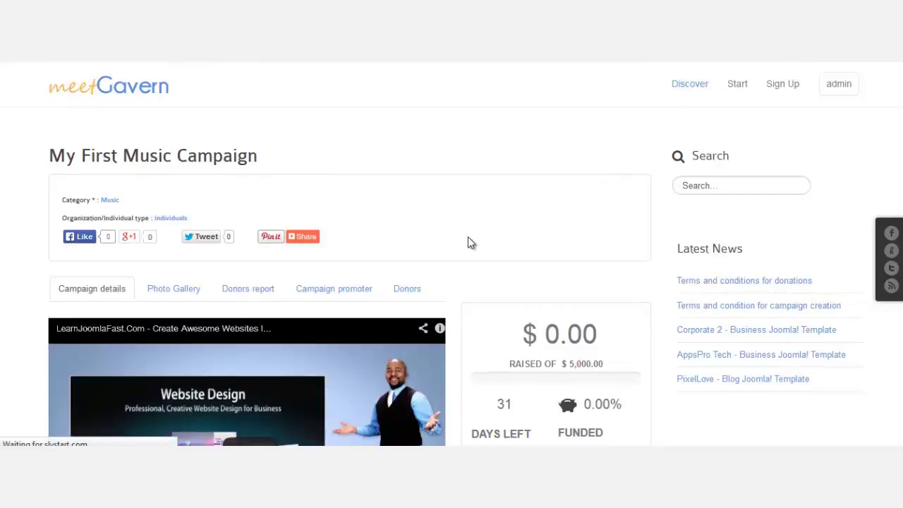